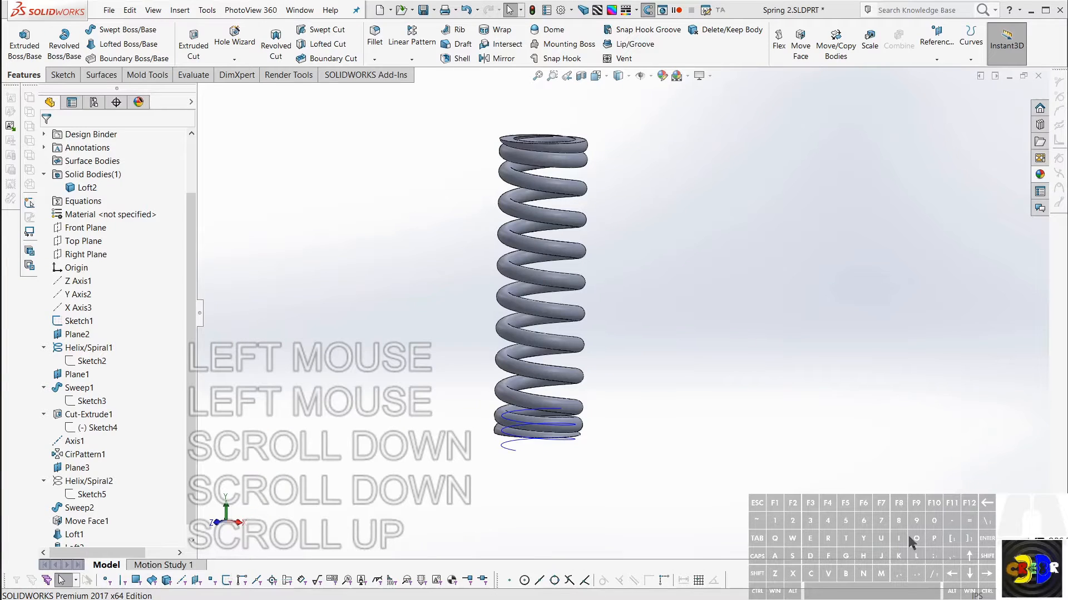
Look over the finished spring and its full feature list, and locate the Sweep2 feature that forms the middle coils.
{"action": "scroll", "coordinate": [636, 292], "scroll_direction": "up", "scroll_amount": 3}
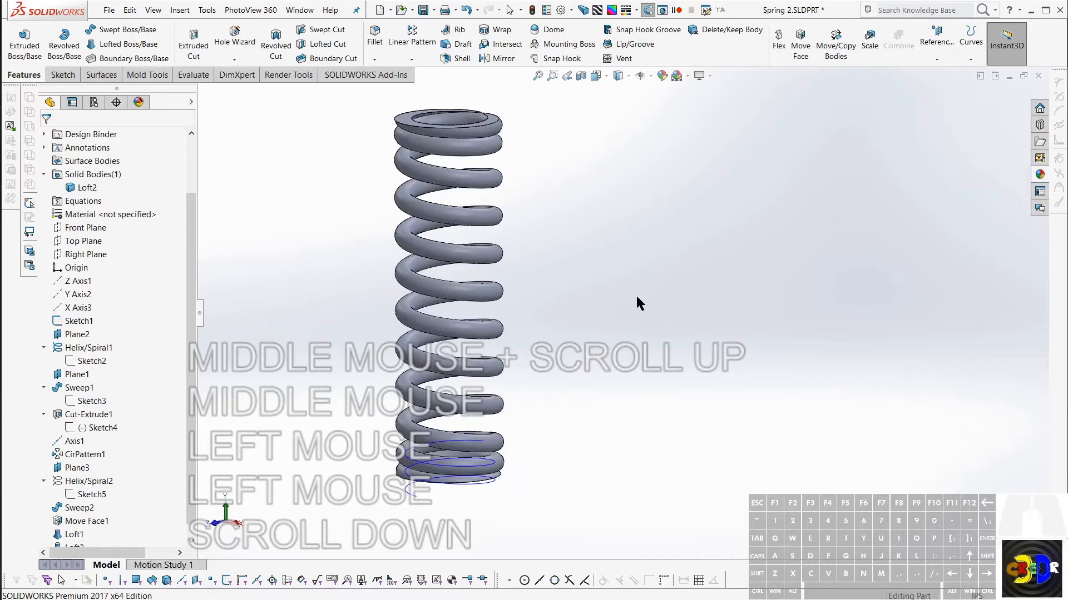
{"action": "scroll", "coordinate": [867, 406], "scroll_direction": "down", "scroll_amount": 1}
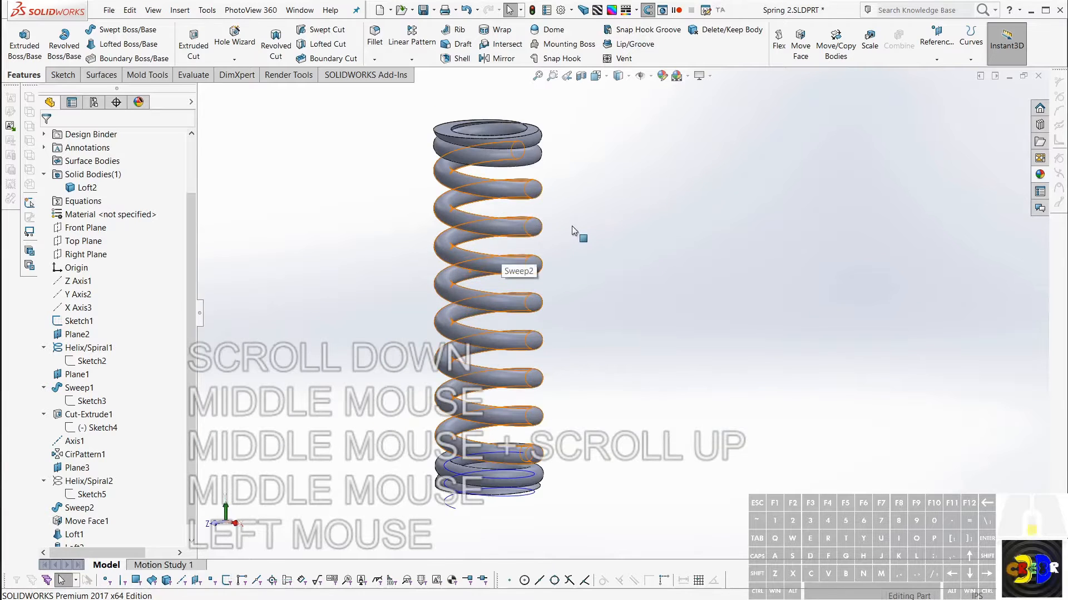
{"action": "scroll", "coordinate": [546, 392], "scroll_direction": "down", "scroll_amount": 1}
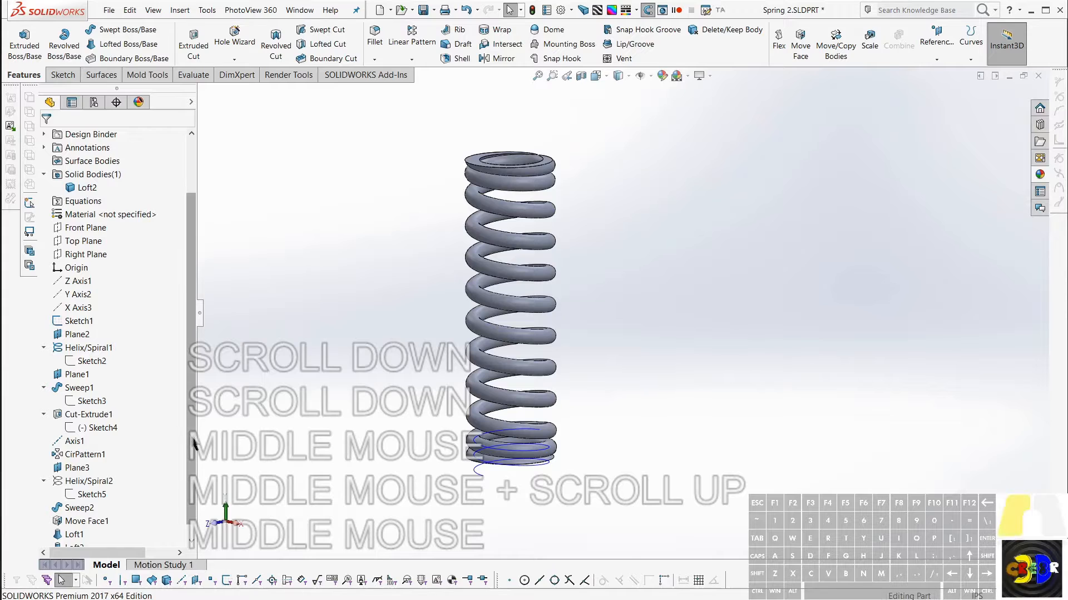
{"action": "left_click_drag", "start_coordinate": [192, 444], "coordinate": [191, 467]}
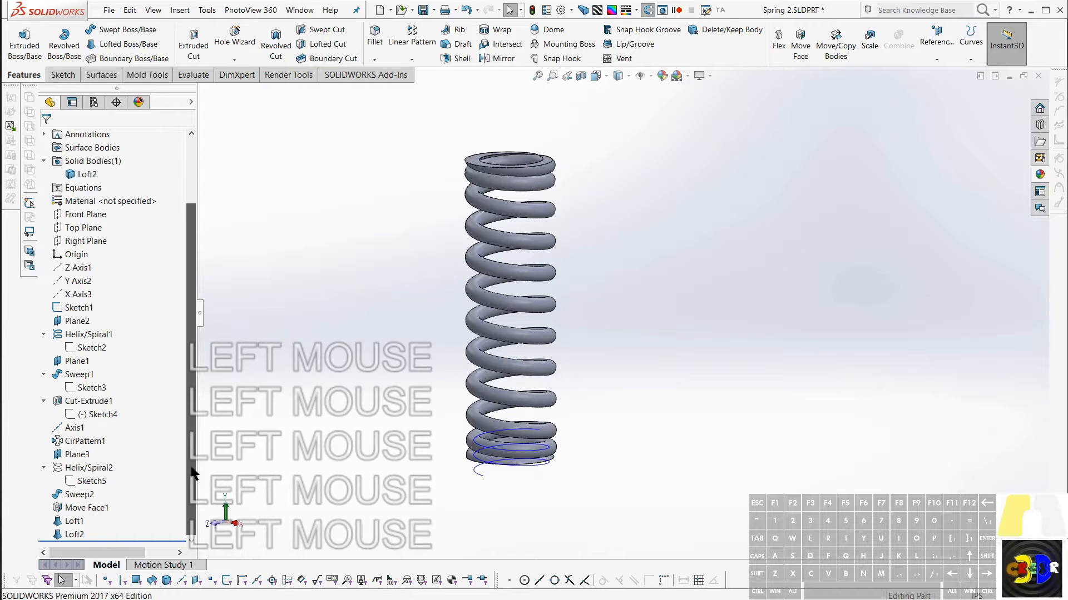
{"action": "left_click_drag", "start_coordinate": [191, 467], "coordinate": [188, 466]}
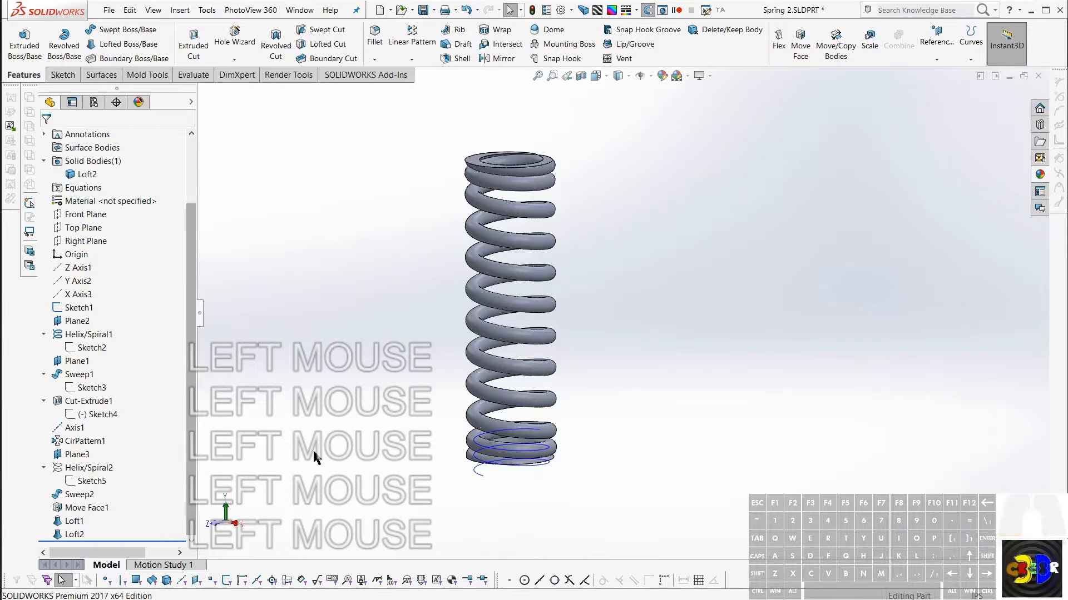
{"action": "left_click", "coordinate": [503, 401]}
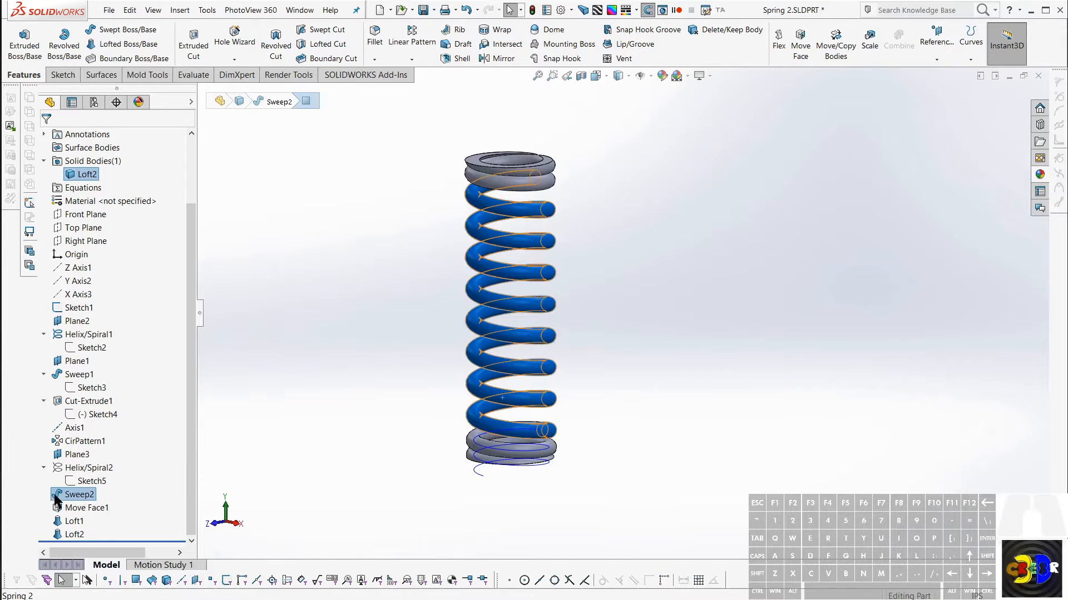
{"action": "mouse_move", "coordinate": [58, 499]}
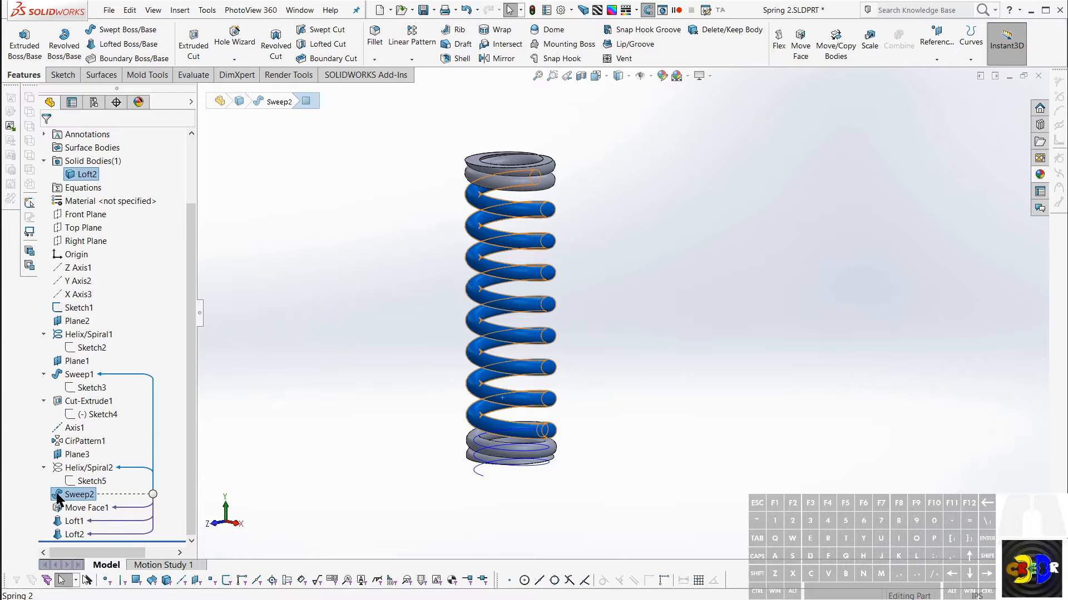
{"action": "left_click", "coordinate": [58, 496]}
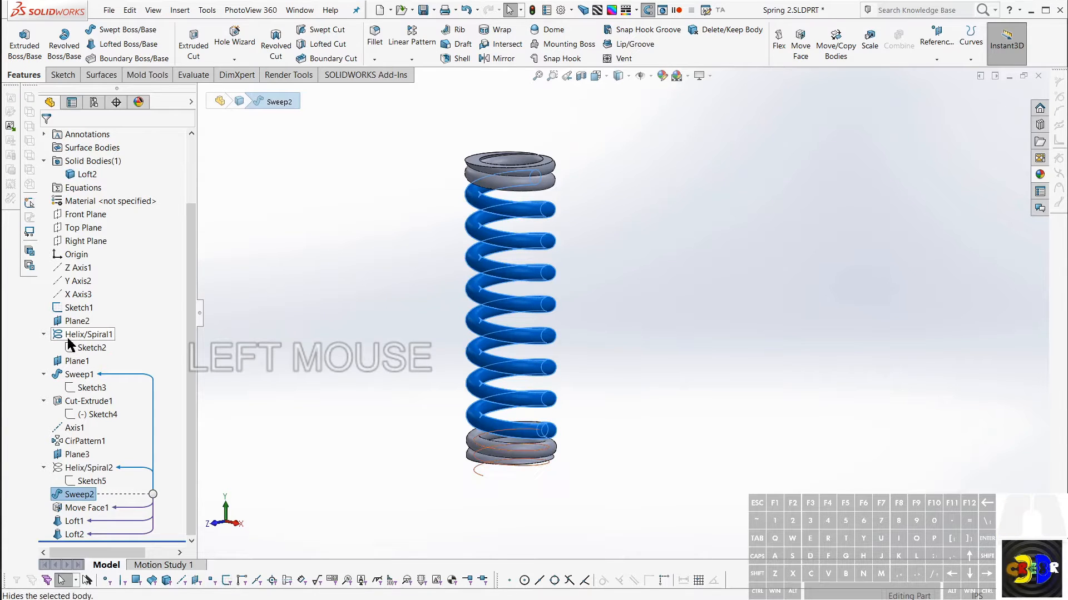
Review the dimensions of the layout sketch Sketch1, then clear the selection.
{"action": "left_click", "coordinate": [62, 308]}
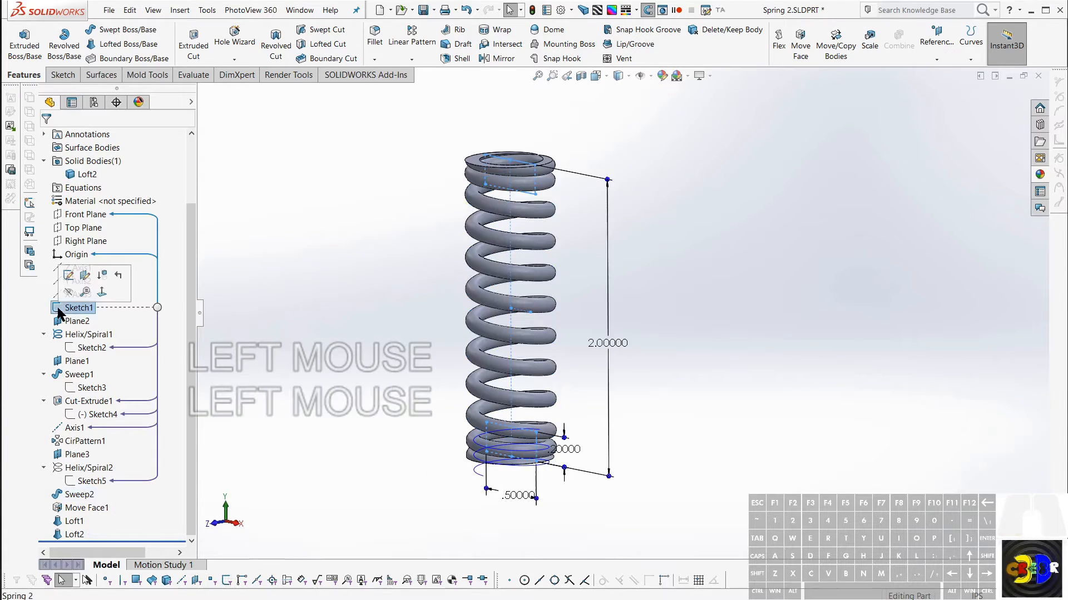
{"action": "left_click", "coordinate": [508, 496]}
{"action": "left_click", "coordinate": [311, 411]}
{"action": "key", "text": "Escape"}
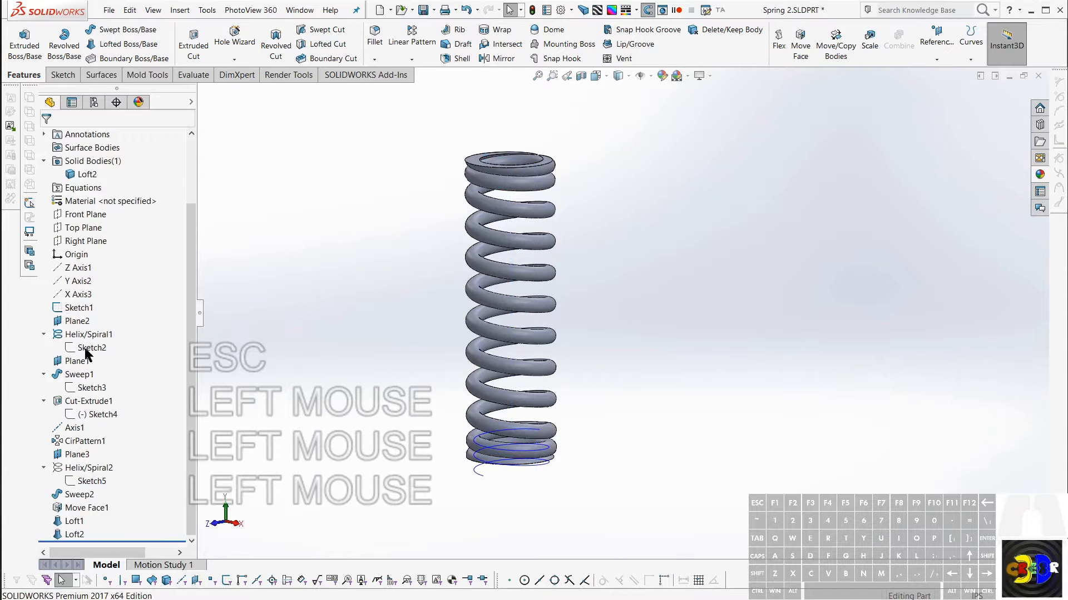
Inspect Helix/Spiral1 and the diameter of its base circle in Sketch2.
{"action": "left_click", "coordinate": [72, 336]}
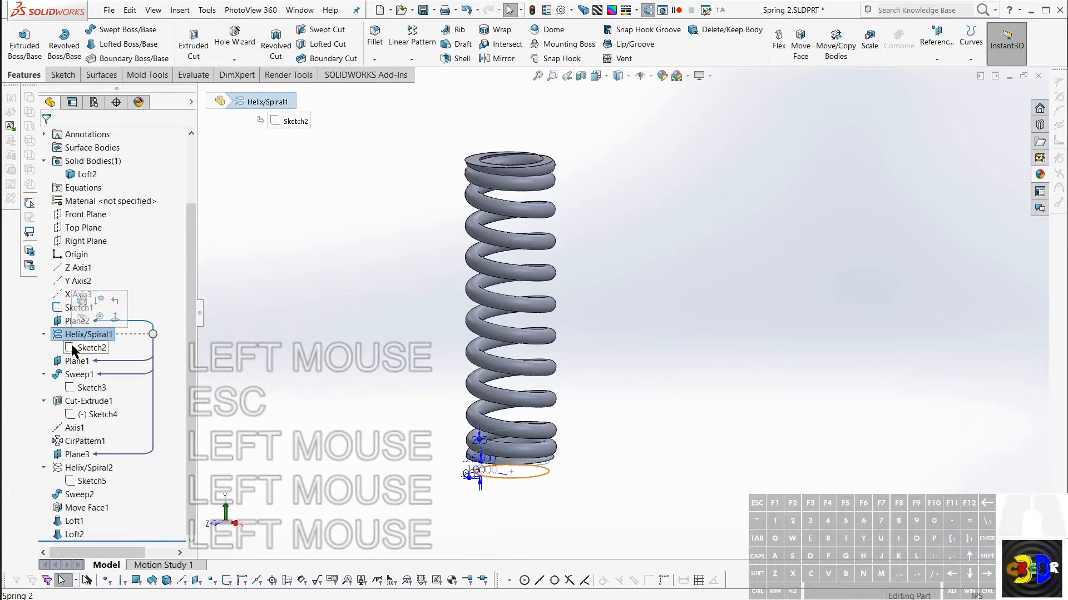
{"action": "left_click", "coordinate": [71, 343]}
{"action": "mouse_move", "coordinate": [543, 472]}
{"action": "middle_mouse_down"}
{"action": "mouse_move", "coordinate": [586, 450]}
{"action": "mouse_move", "coordinate": [500, 470]}
{"action": "middle_mouse_up"}
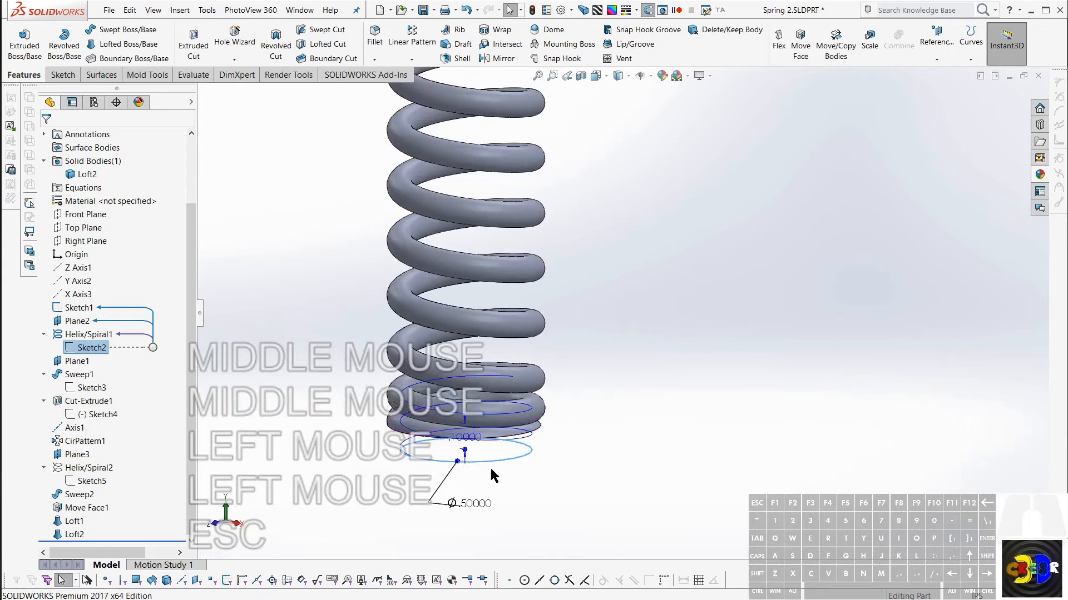
{"action": "scroll", "coordinate": [501, 470], "scroll_direction": "up", "scroll_amount": 3}
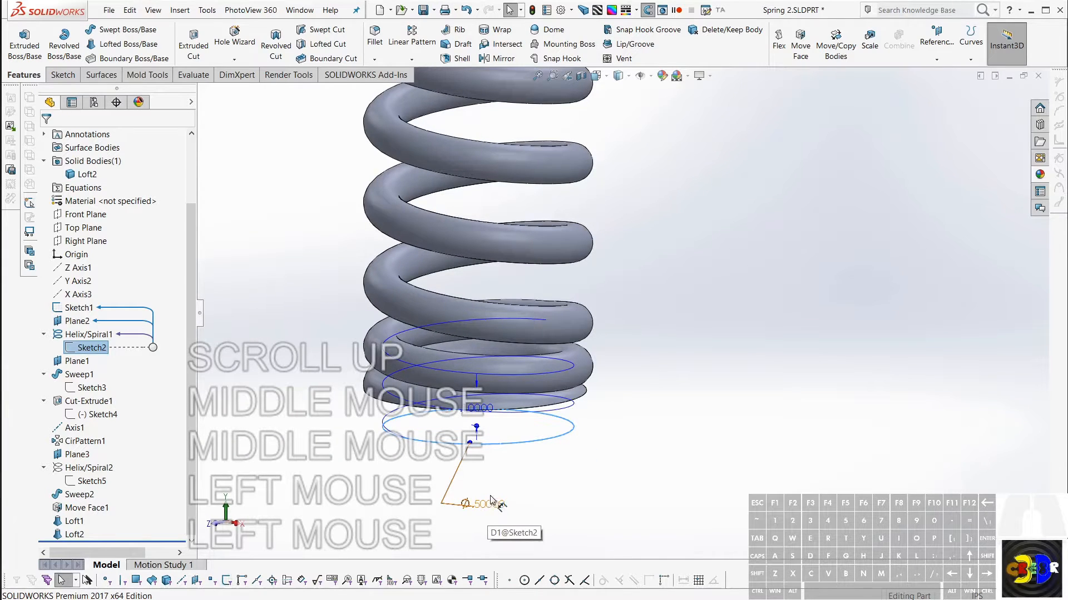
{"action": "middle_click_drag", "start_coordinate": [491, 500], "coordinate": [485, 509]}
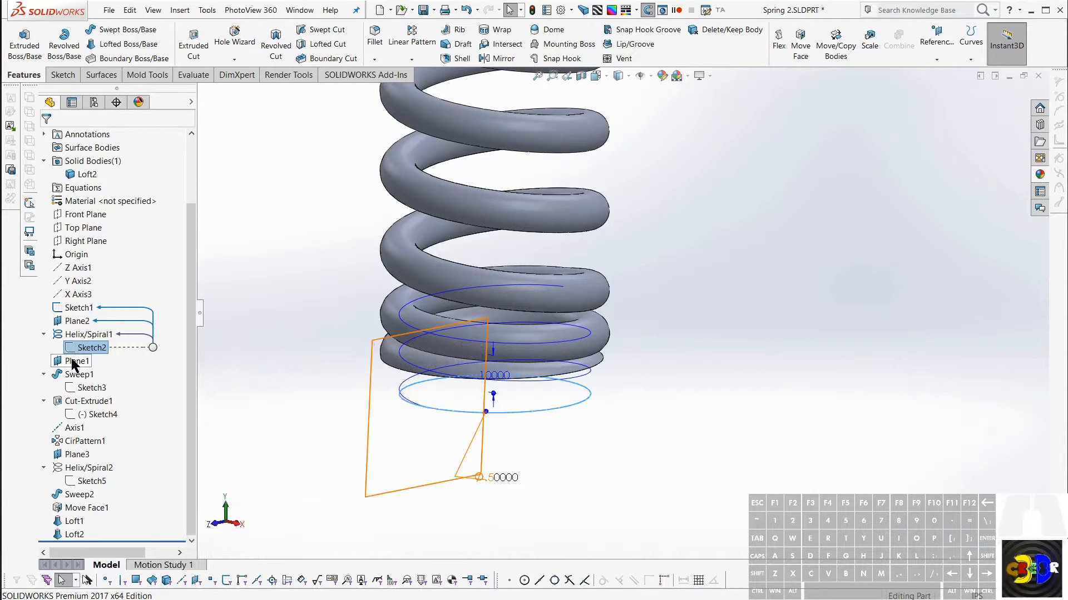
Try pulling the wire profile circle of Sketch3 outward and examine the resulting spring.
{"action": "left_click", "coordinate": [72, 389]}
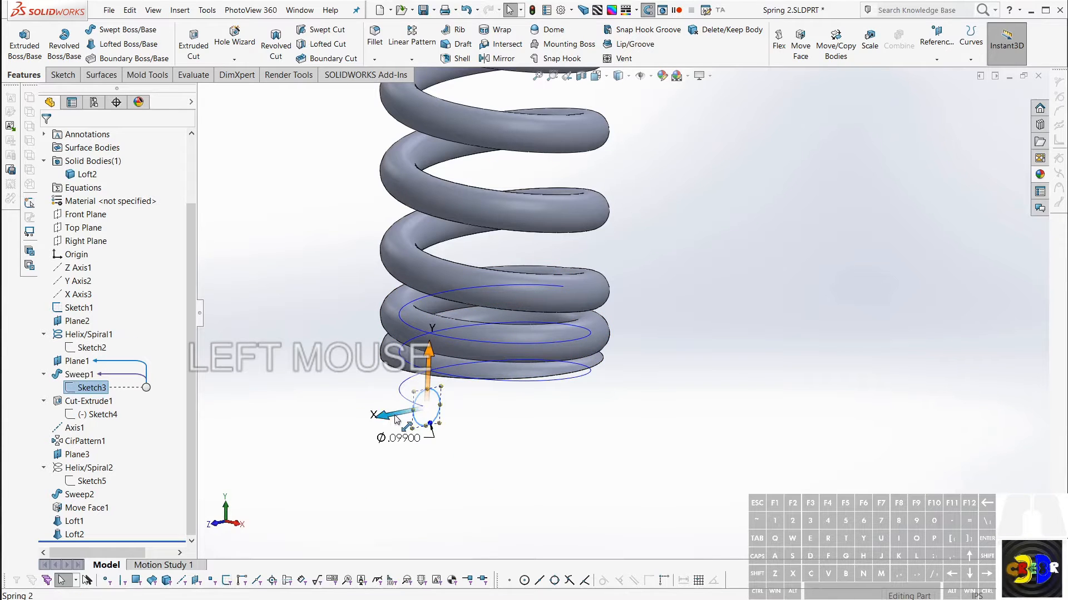
{"action": "left_click_drag", "start_coordinate": [384, 418], "coordinate": [349, 427]}
{"action": "key", "text": "r"}
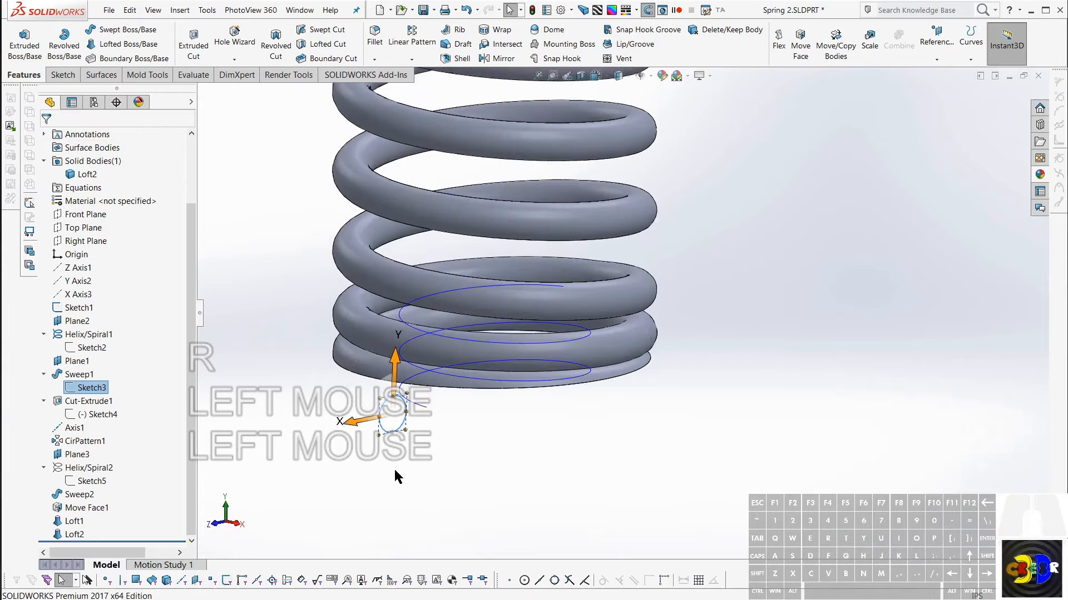
{"action": "scroll", "coordinate": [442, 409], "scroll_direction": "down", "scroll_amount": 5}
{"action": "scroll", "coordinate": [651, 191], "scroll_direction": "up", "scroll_amount": 5}
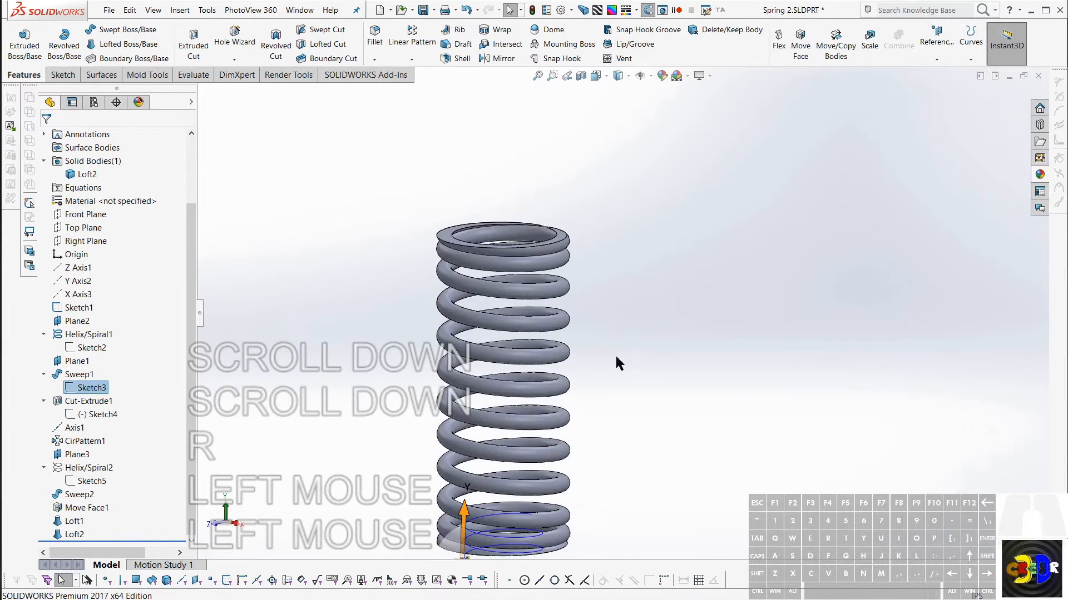
{"action": "scroll", "coordinate": [610, 362], "scroll_direction": "down", "scroll_amount": 2}
{"action": "scroll", "coordinate": [609, 371], "scroll_direction": "up", "scroll_amount": 2}
{"action": "scroll", "coordinate": [600, 406], "scroll_direction": "up", "scroll_amount": 1}
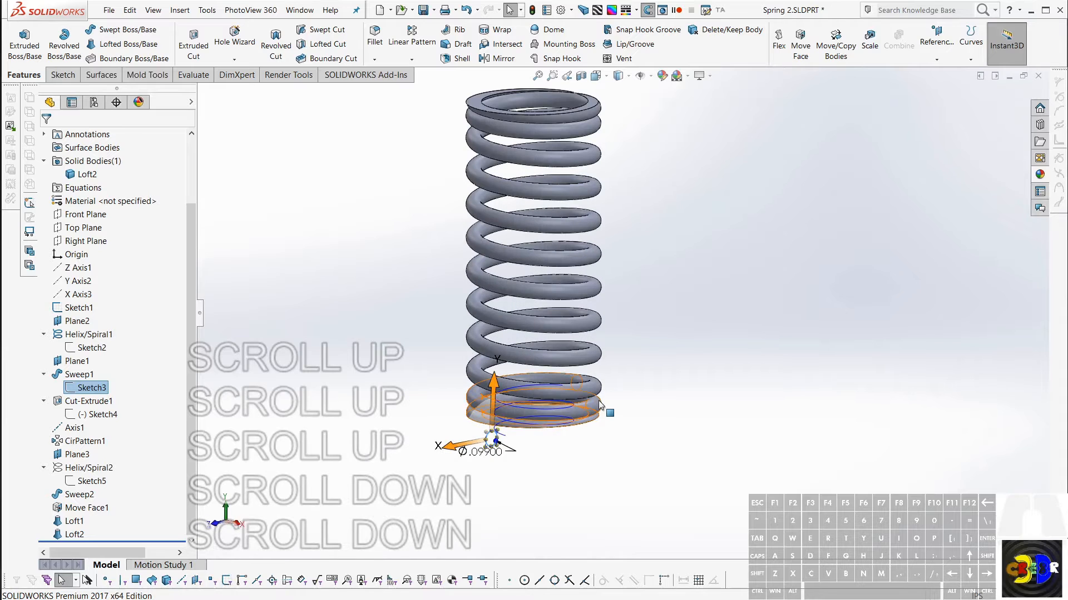
Undo the move of the Sketch3 wire profile and clear the selection.
{"action": "key", "text": "ctrl+z"}
{"action": "key", "text": "ctrl+z"}
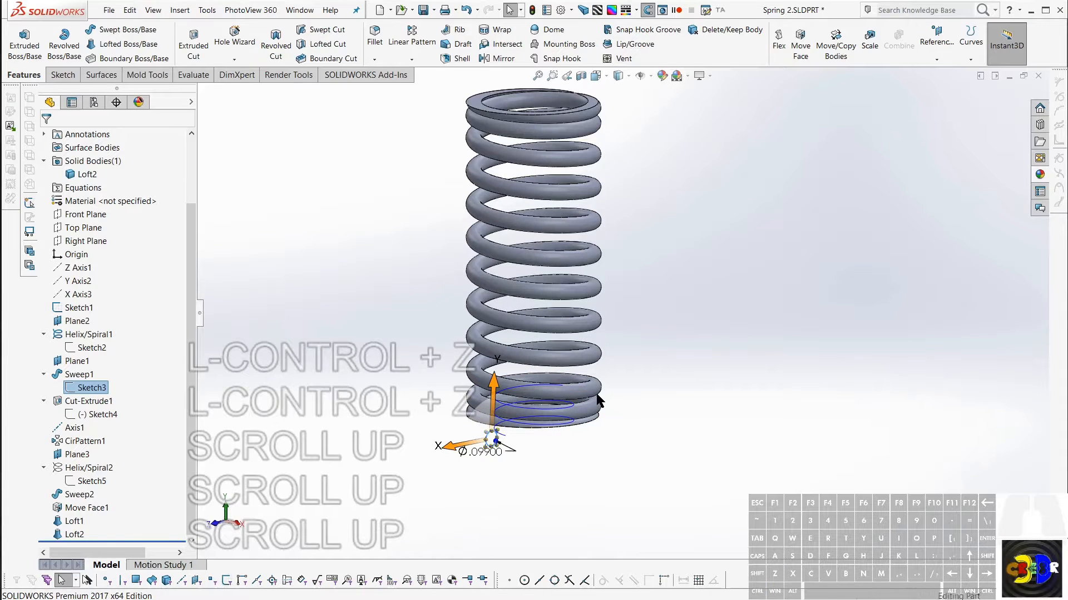
{"action": "key", "text": "Escape"}
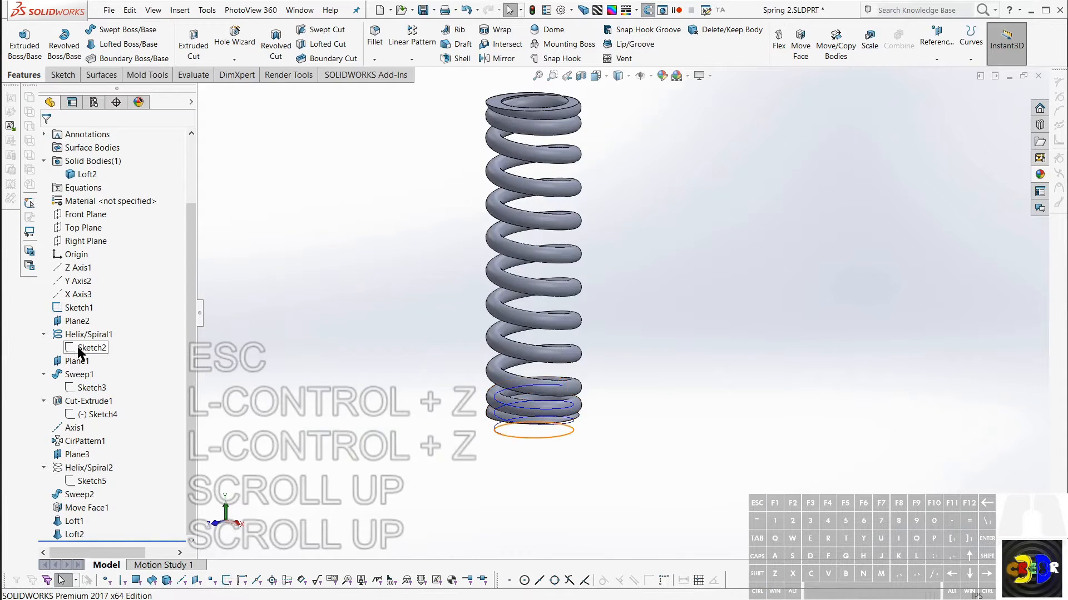
In Sketch3, delete the relation holding the wire circle's centre and move the circle away from the start of the helix.
{"action": "left_click", "coordinate": [76, 389]}
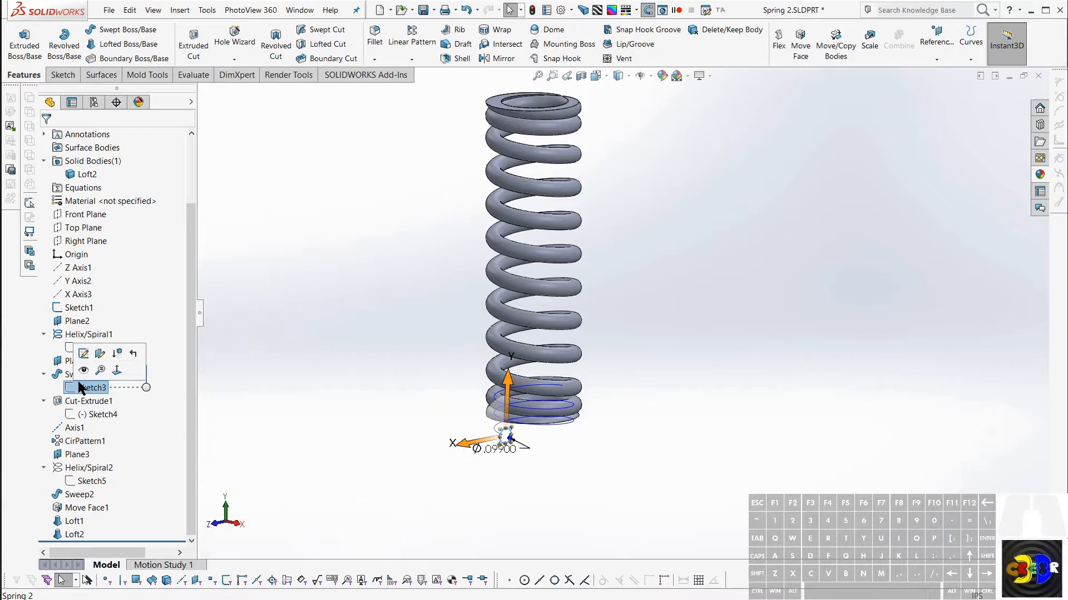
{"action": "left_click", "coordinate": [84, 354]}
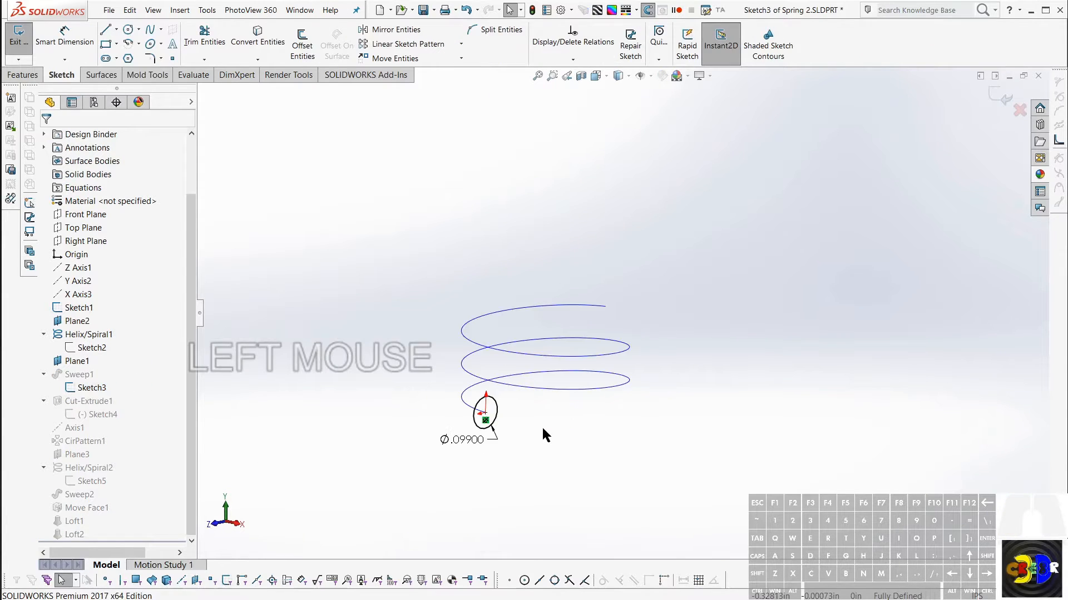
{"action": "scroll", "coordinate": [545, 411], "scroll_direction": "up", "scroll_amount": 5}
{"action": "middle_click", "coordinate": [625, 418]}
{"action": "scroll", "coordinate": [701, 417], "scroll_direction": "down", "scroll_amount": 3}
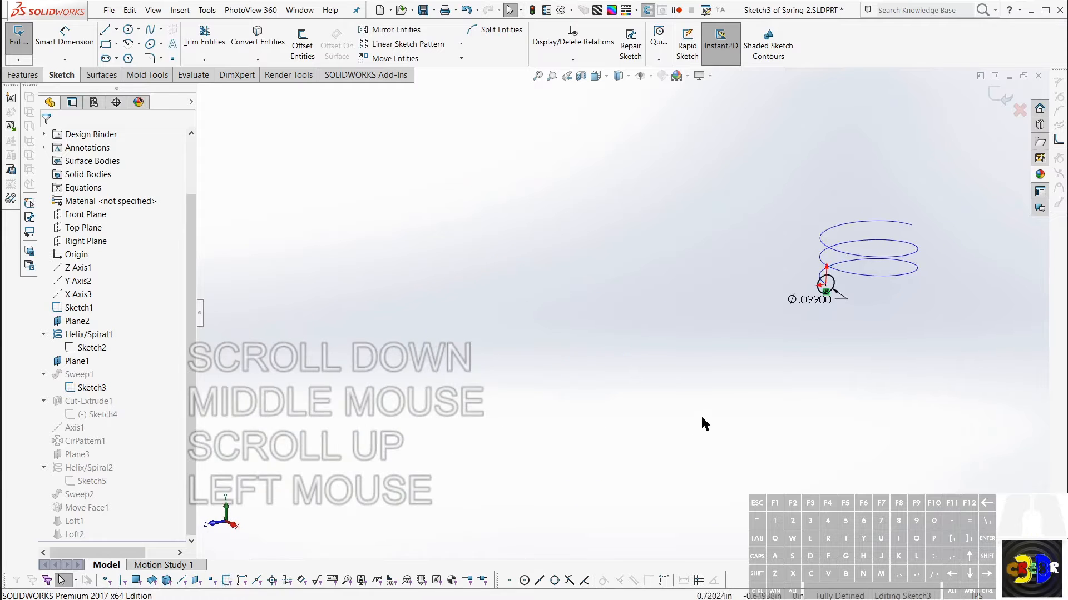
{"action": "scroll", "coordinate": [858, 294], "scroll_direction": "down", "scroll_amount": 1}
{"action": "scroll", "coordinate": [632, 294], "scroll_direction": "up", "scroll_amount": 2}
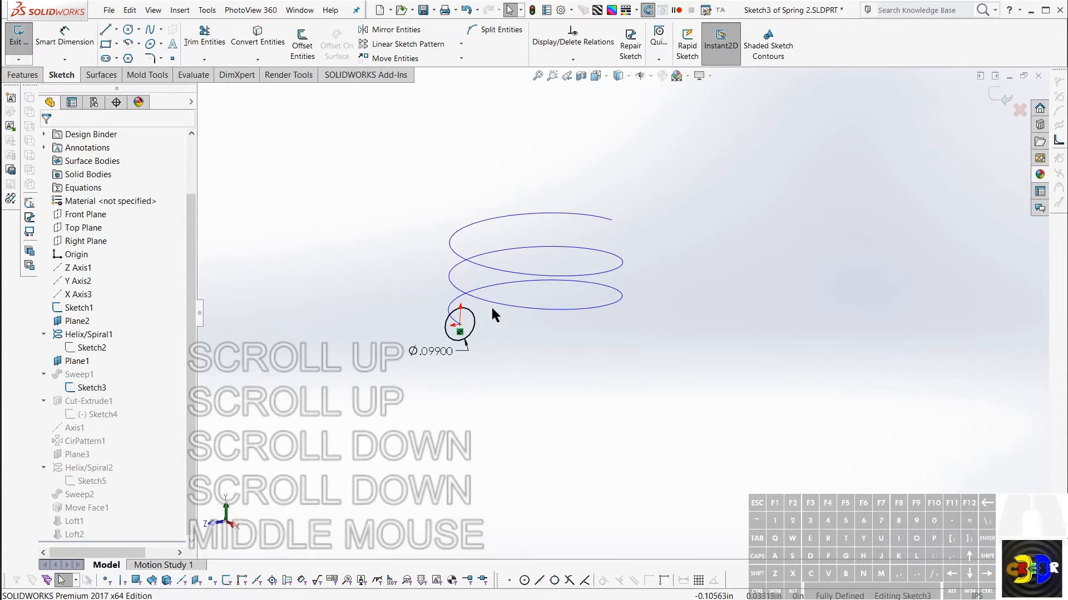
{"action": "scroll", "coordinate": [484, 383], "scroll_direction": "up", "scroll_amount": 1}
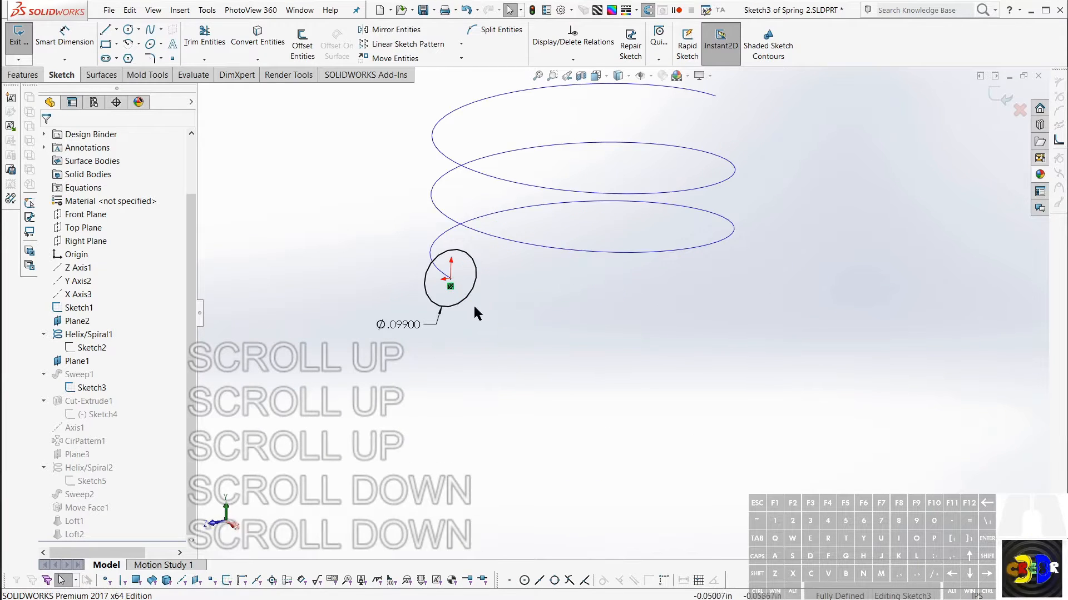
{"action": "left_click", "coordinate": [545, 359]}
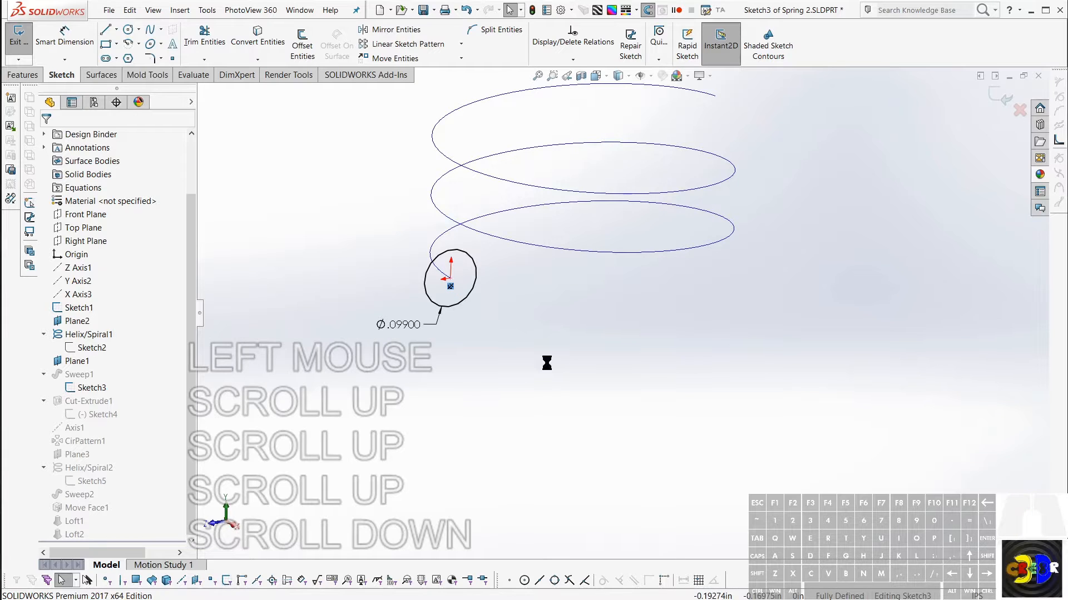
{"action": "key", "text": "Escape"}
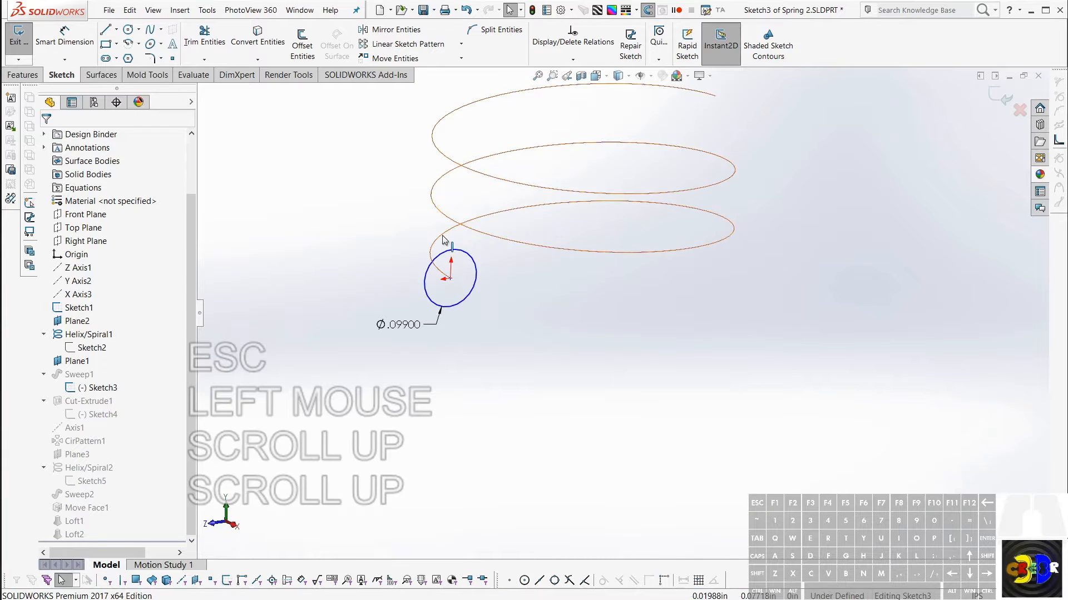
{"action": "left_click_drag", "start_coordinate": [450, 276], "coordinate": [355, 306]}
Try to project the helix curve into Sketch3 with Convert Entities.
{"action": "left_click", "coordinate": [436, 245]}
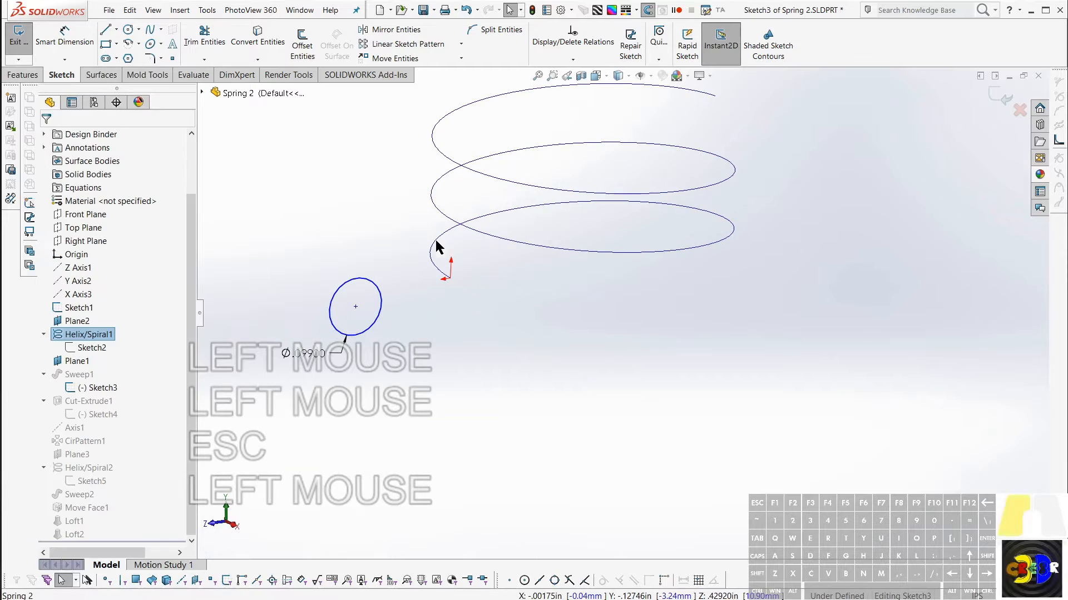
{"action": "key", "text": "Escape"}
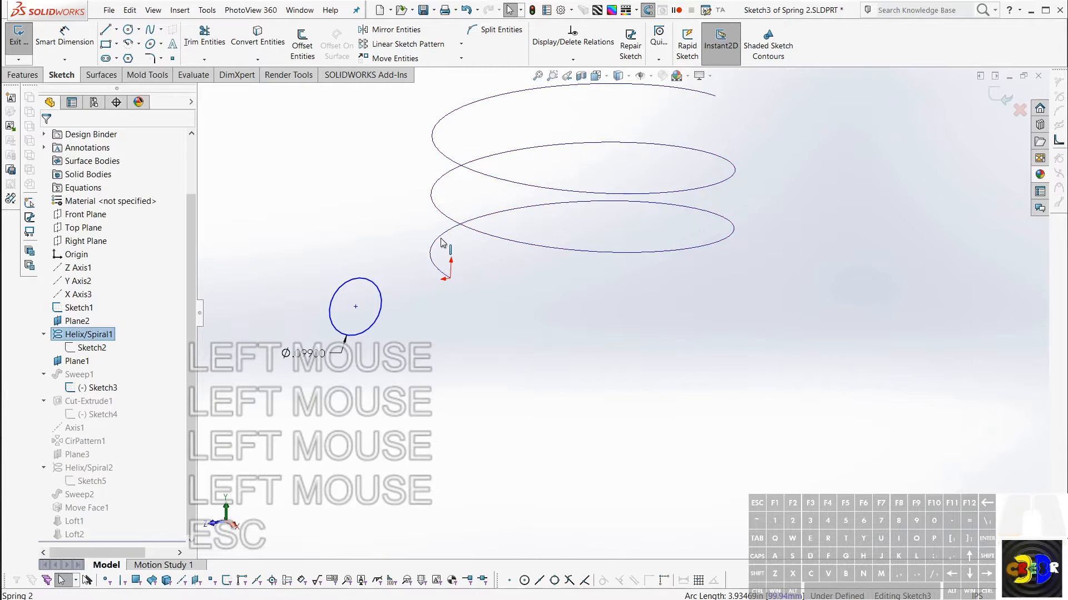
{"action": "key", "text": "g"}
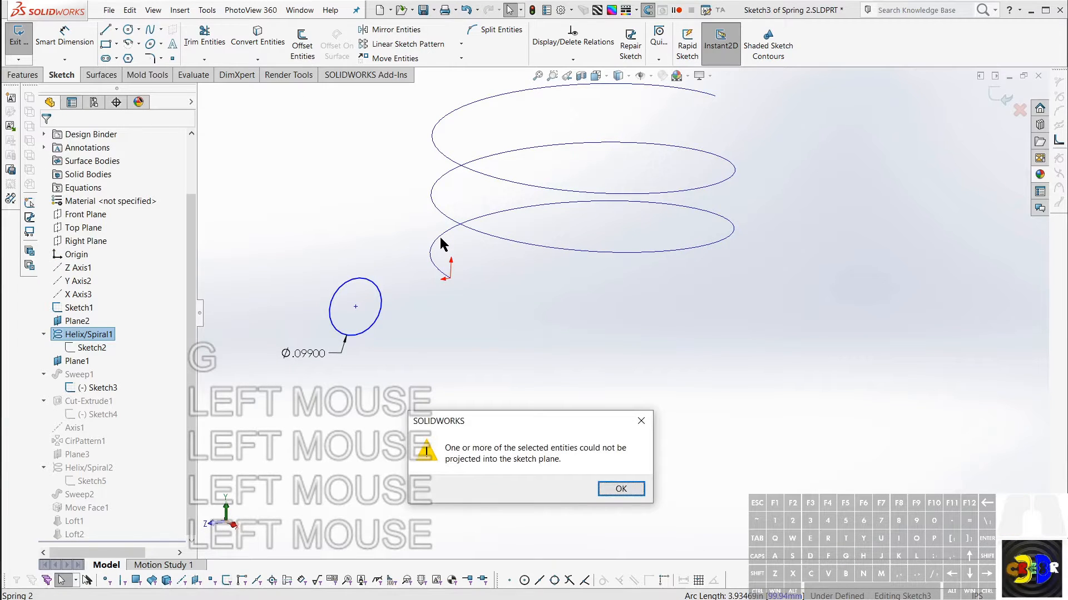
{"action": "key", "text": "Escape"}
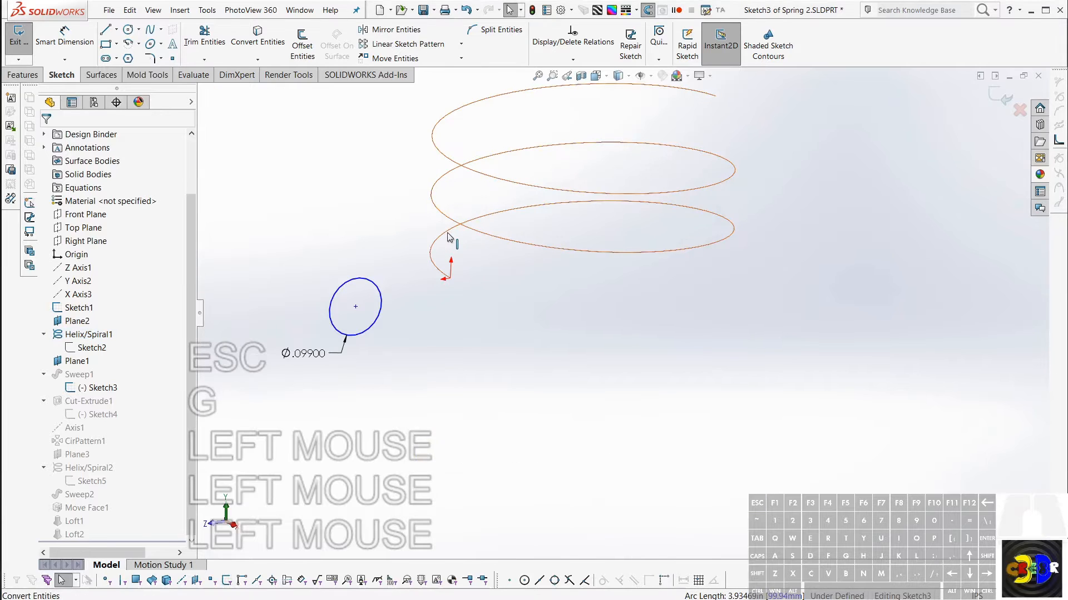
Retry Convert Entities in Sketch3 with Helix/Spiral1 chosen from the feature tree, then clear the selection.
{"action": "left_click", "coordinate": [451, 228]}
{"action": "left_click", "coordinate": [454, 230]}
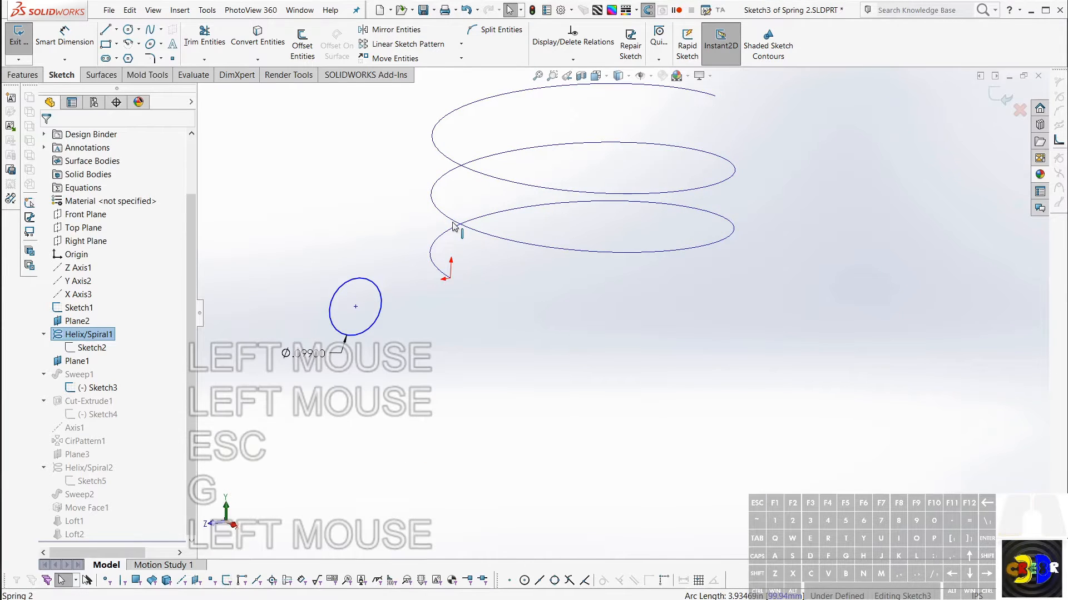
{"action": "left_click", "coordinate": [458, 232]}
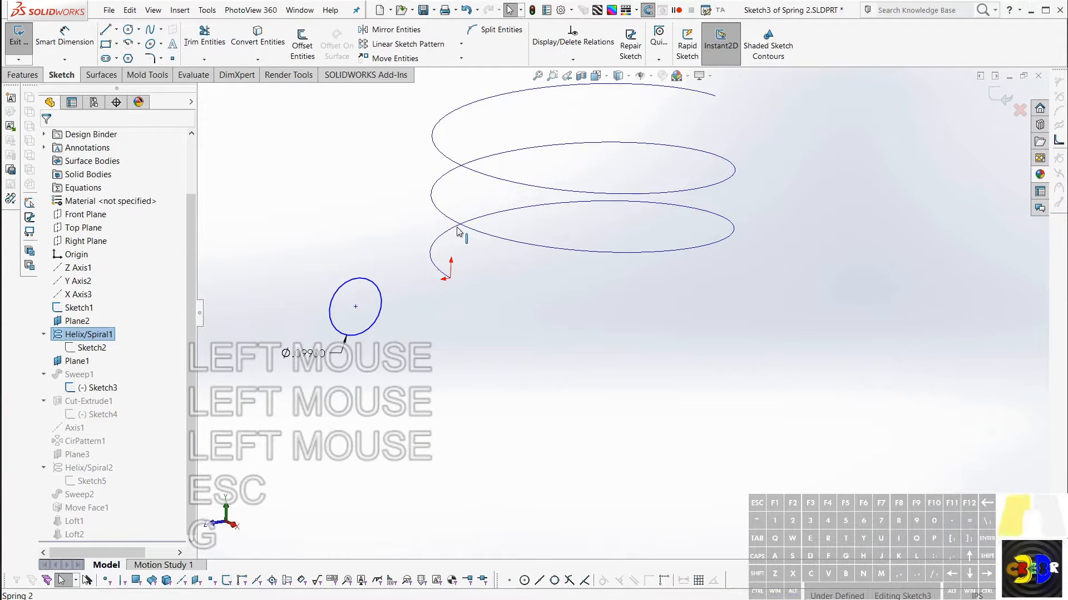
{"action": "left_click", "coordinate": [114, 335]}
{"action": "key", "text": "g"}
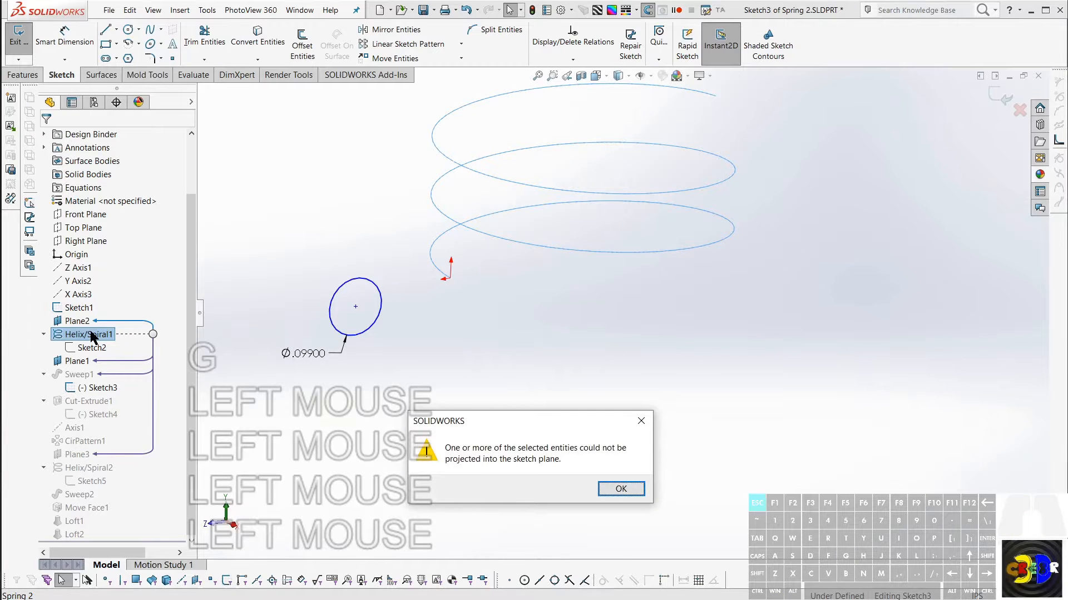
{"action": "key", "text": "Escape"}
{"action": "key", "text": "Escape"}
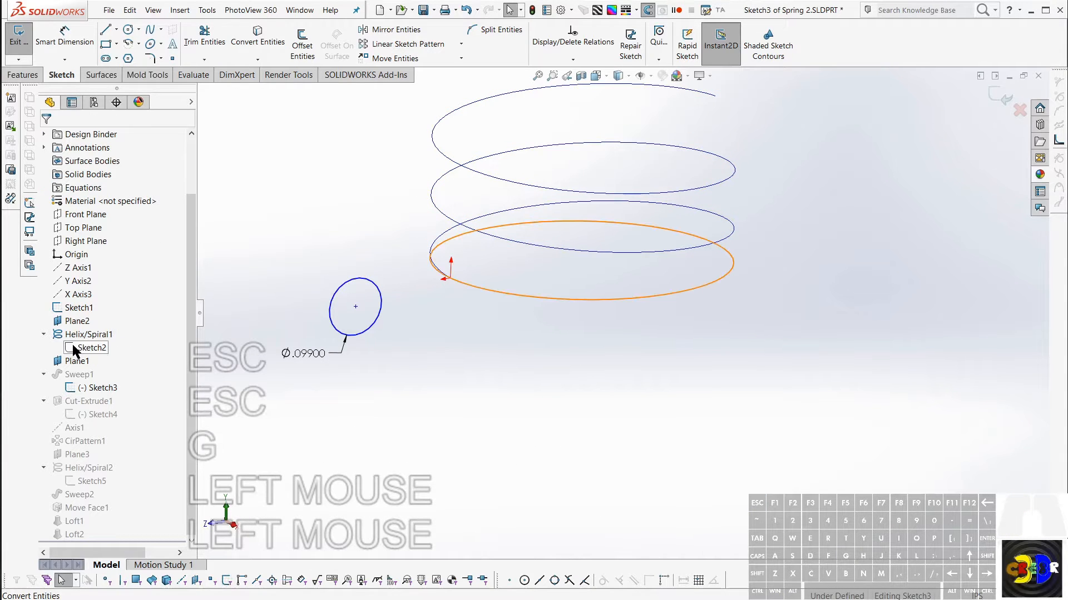
Exit Sketch3 and discard the changes made to it.
{"action": "mouse_move", "coordinate": [74, 350]}
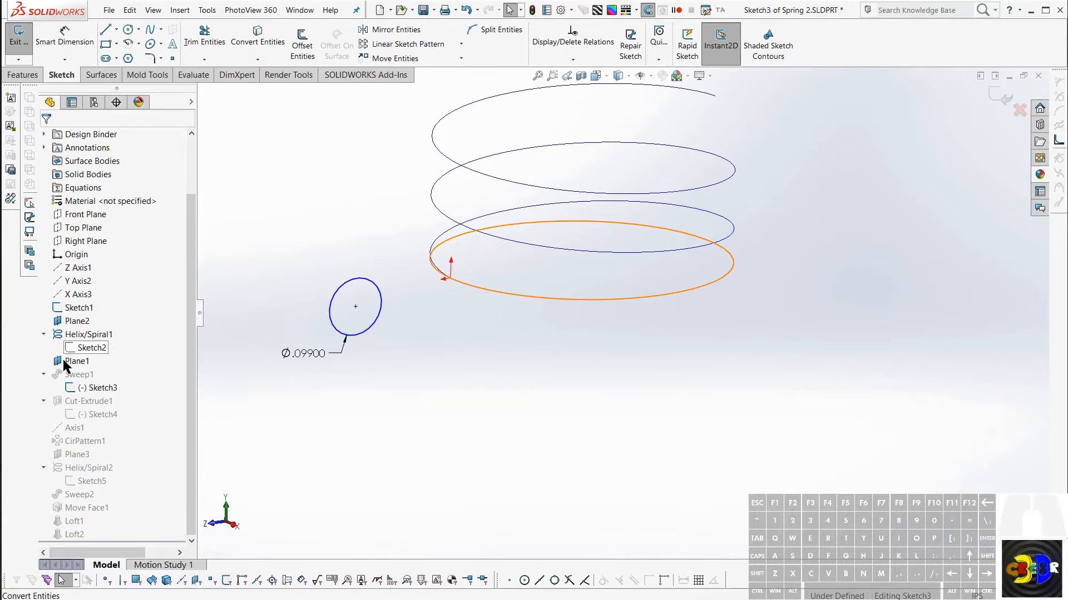
{"action": "left_click", "coordinate": [1020, 110]}
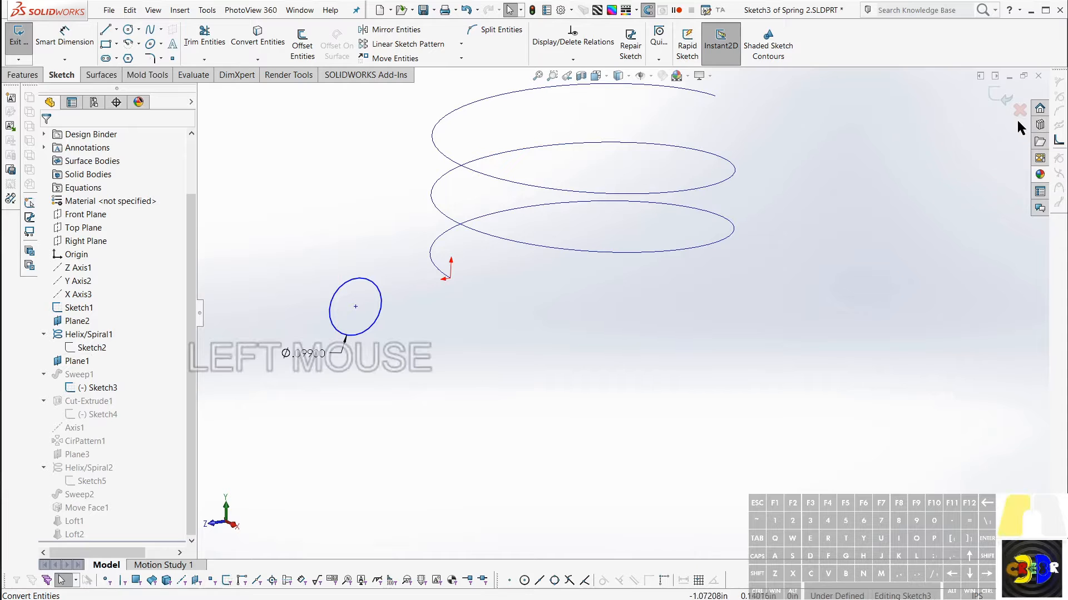
{"action": "left_click", "coordinate": [1020, 110]}
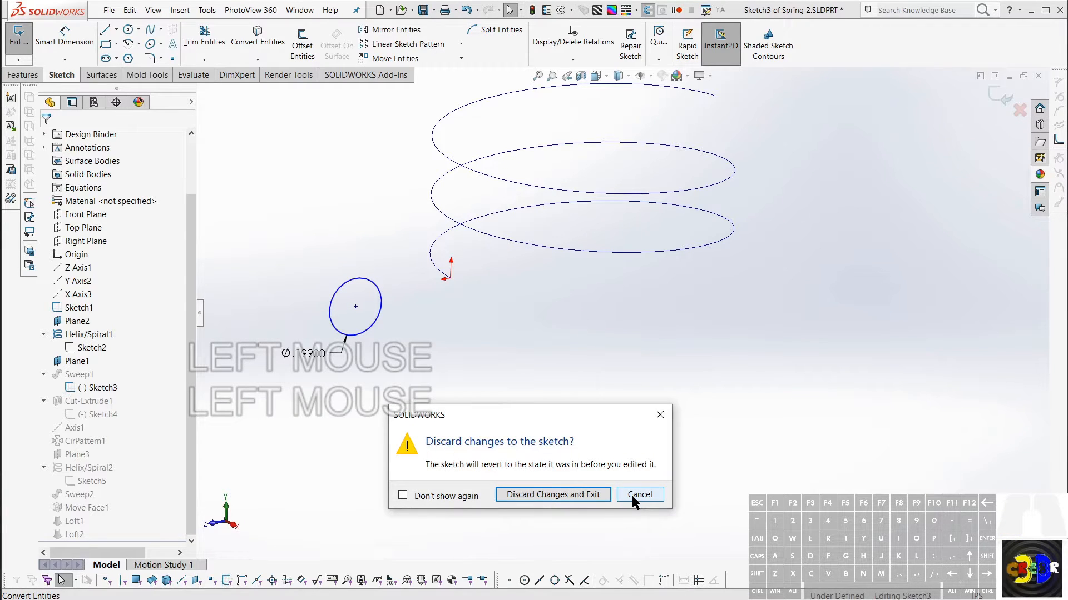
{"action": "left_click", "coordinate": [573, 495]}
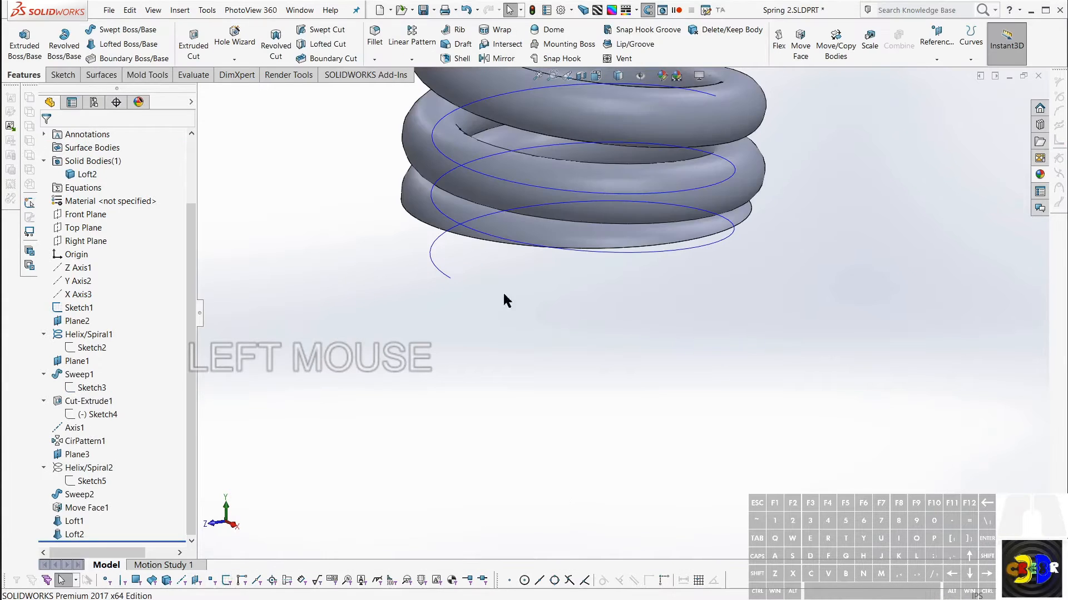
Roll the model back to just before Plane1, directly after Helix/Spiral1.
{"action": "left_click", "coordinate": [438, 270]}
{"action": "left_click", "coordinate": [438, 269]}
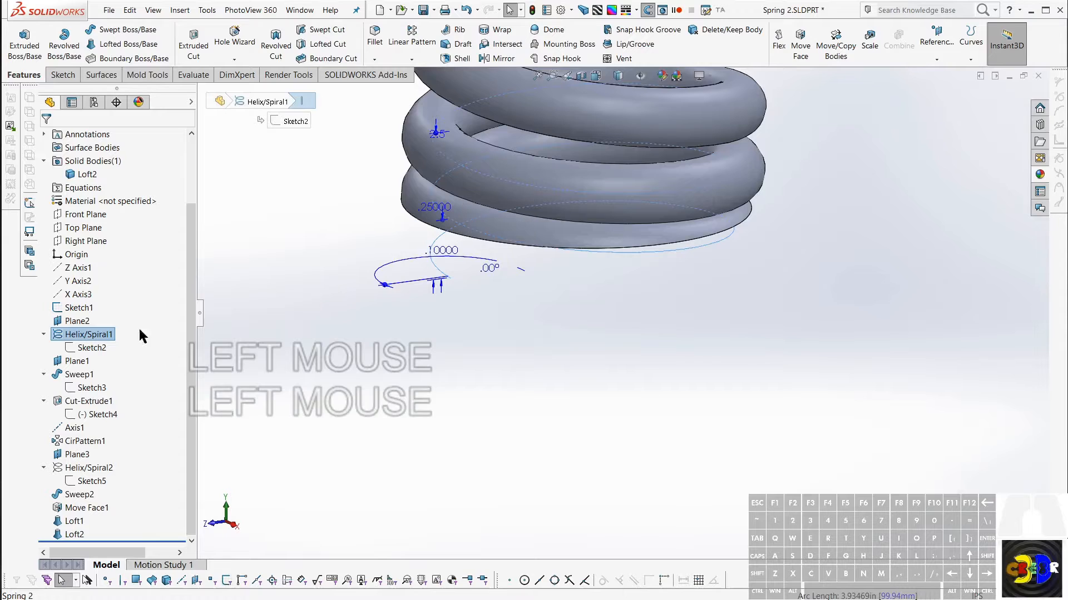
{"action": "left_click", "coordinate": [70, 361]}
{"action": "key", "text": "ctrl+alt+r"}
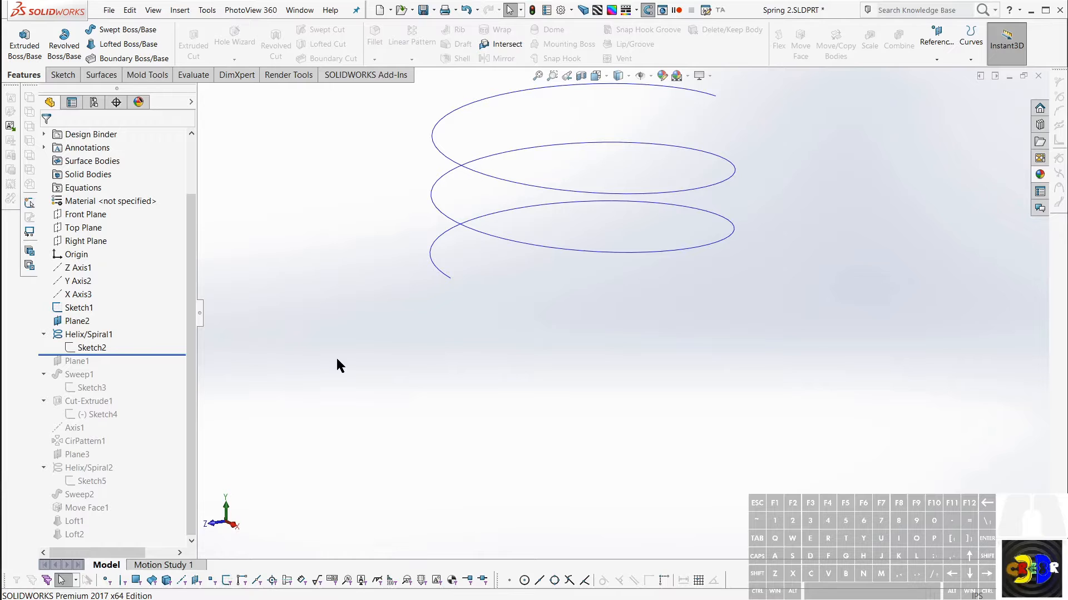
Create a 3D sketch, convert the Helix/Spiral1 curve into it with Convert Entities, and exit the sketch.
{"action": "key", "text": "ctrl+3"}
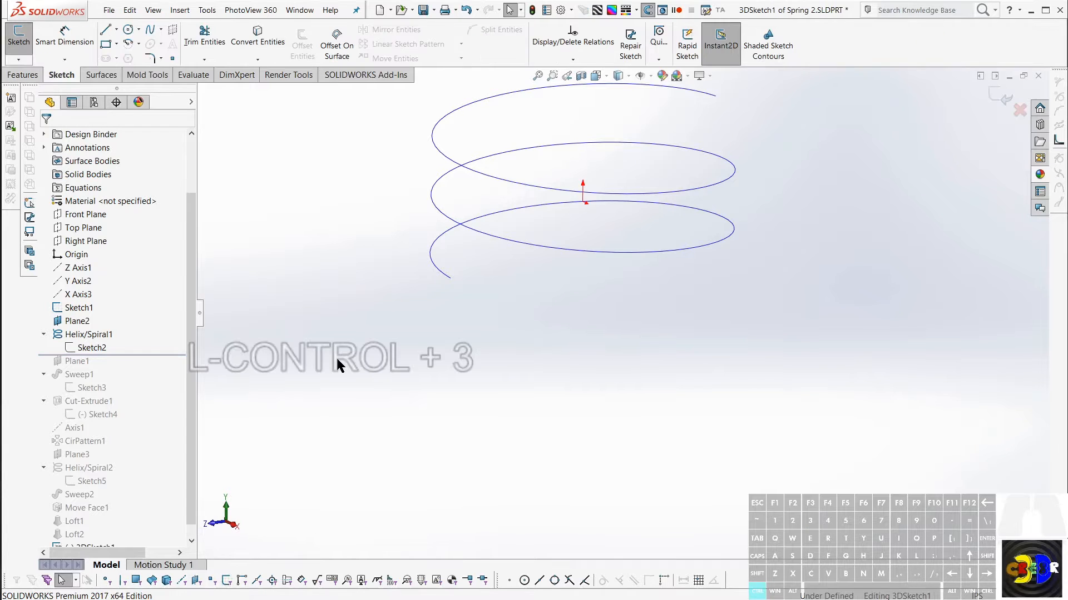
{"action": "key", "text": "ctrl"}
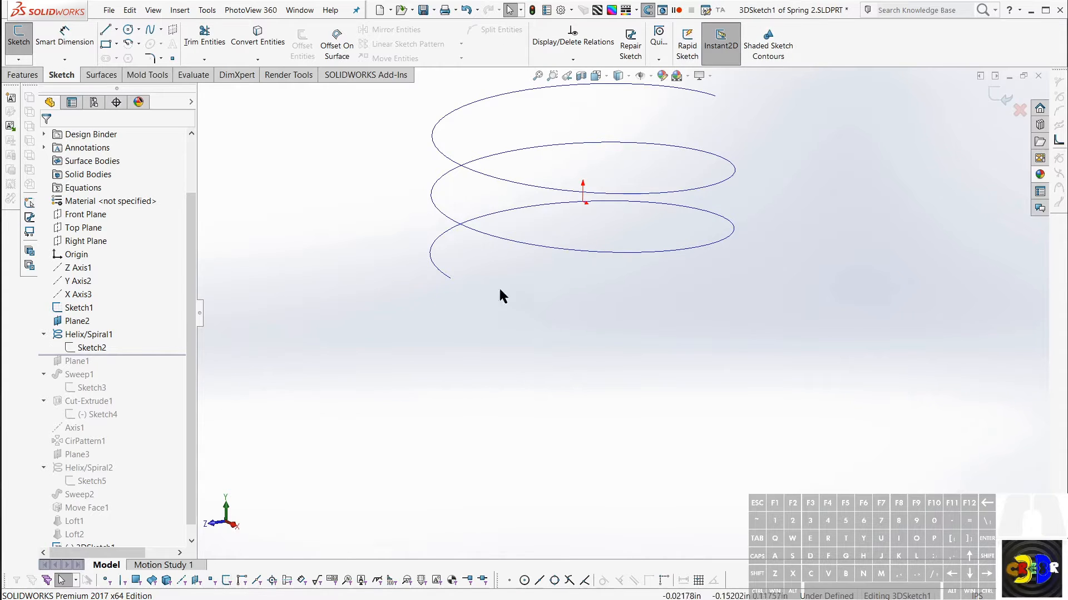
{"action": "left_click", "coordinate": [439, 241]}
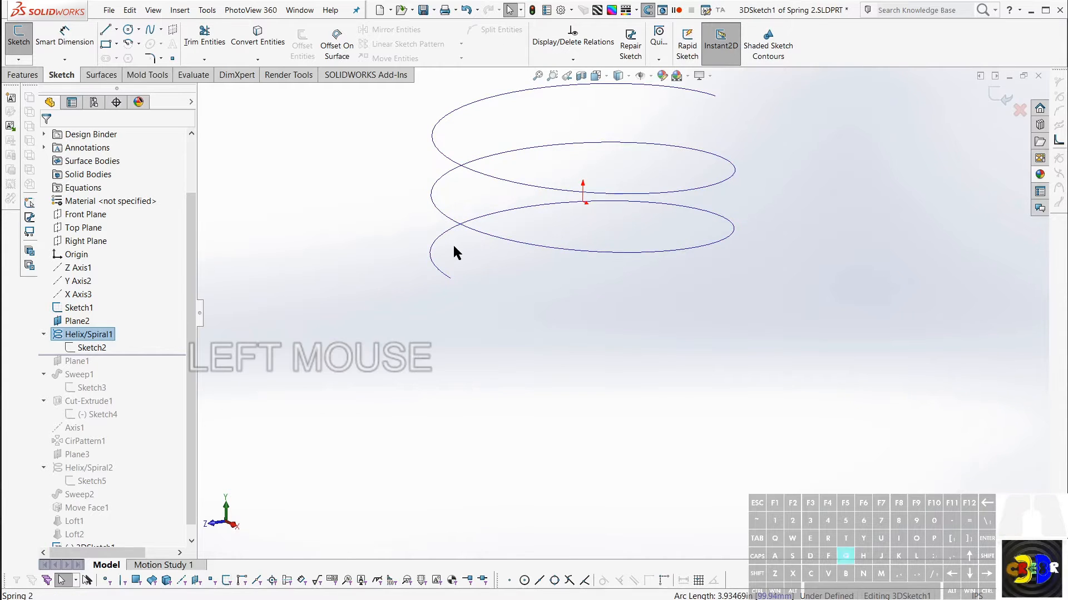
{"action": "key", "text": "g"}
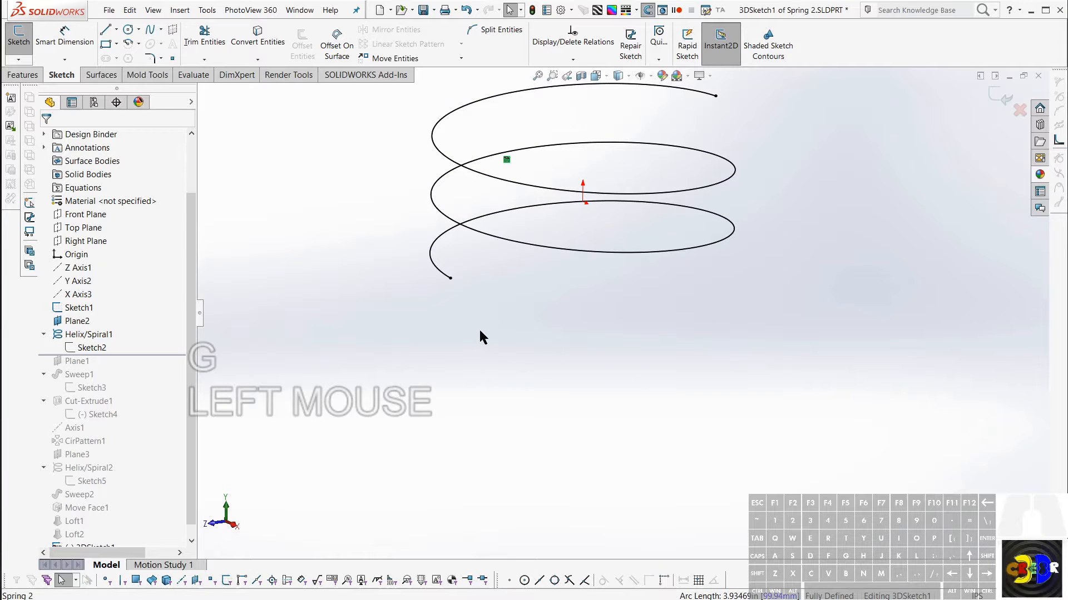
{"action": "key", "text": "r"}
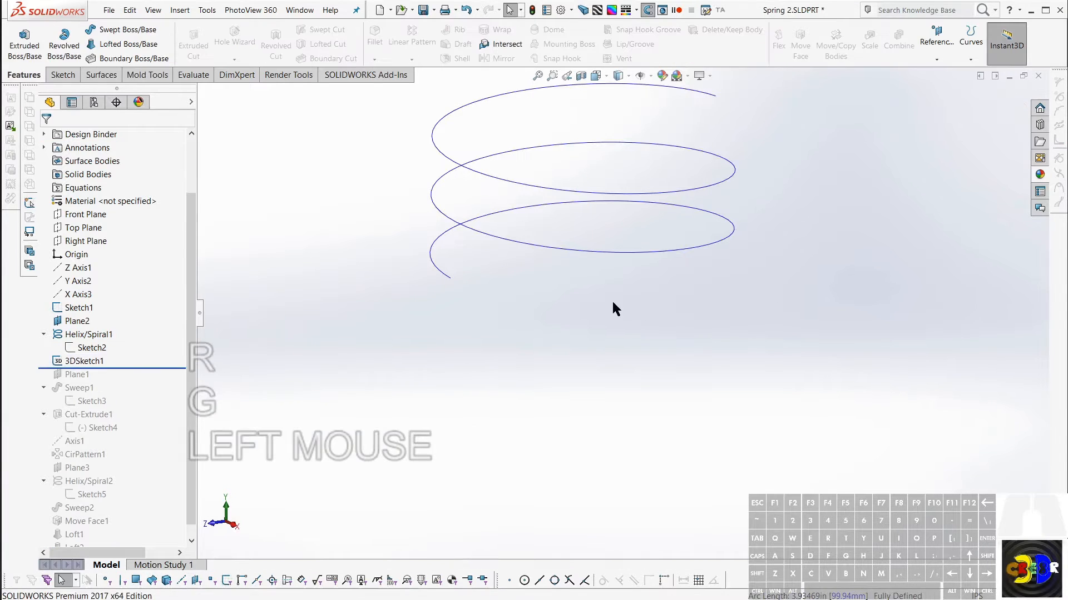
Hide the original helix curve and display the sketches, including the converted helix in 3DSketch1.
{"action": "right_click", "coordinate": [491, 240]}
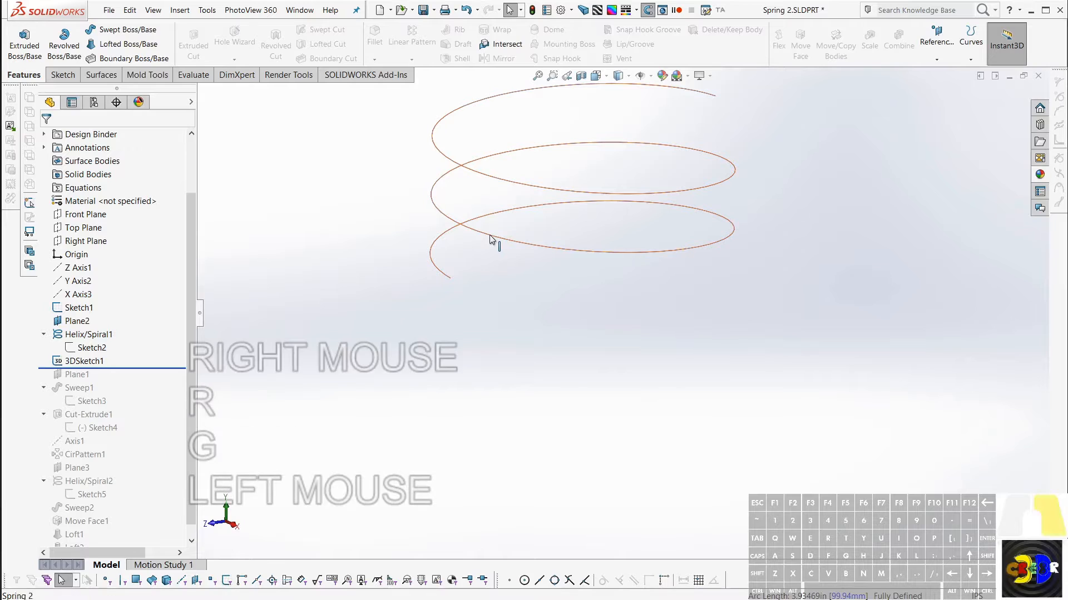
{"action": "left_click", "coordinate": [516, 218]}
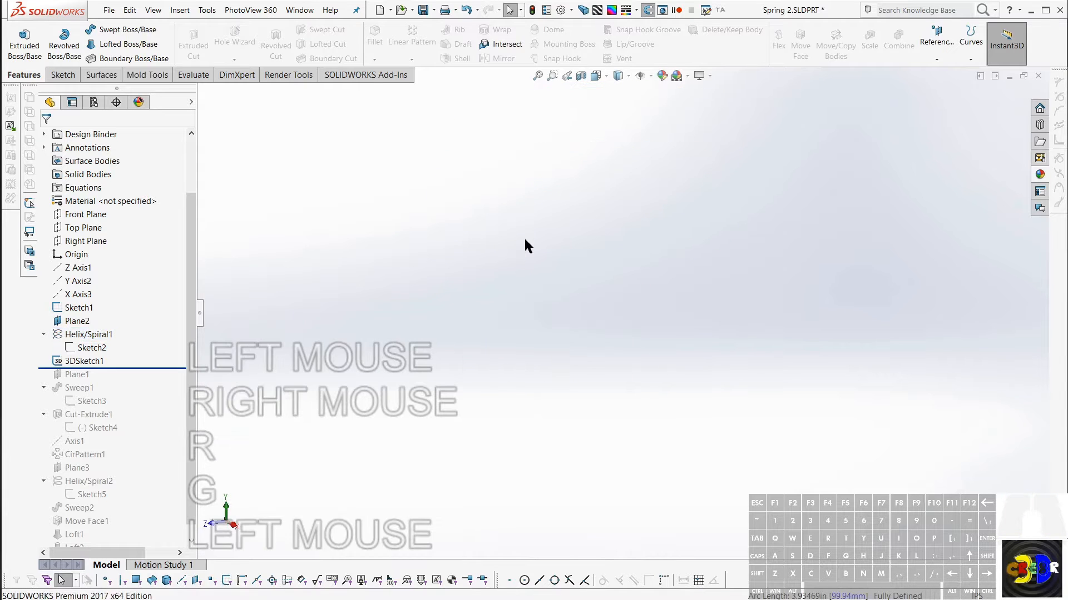
{"action": "double_click", "coordinate": [524, 236]}
{"action": "scroll", "coordinate": [684, 285], "scroll_direction": "down", "scroll_amount": 3}
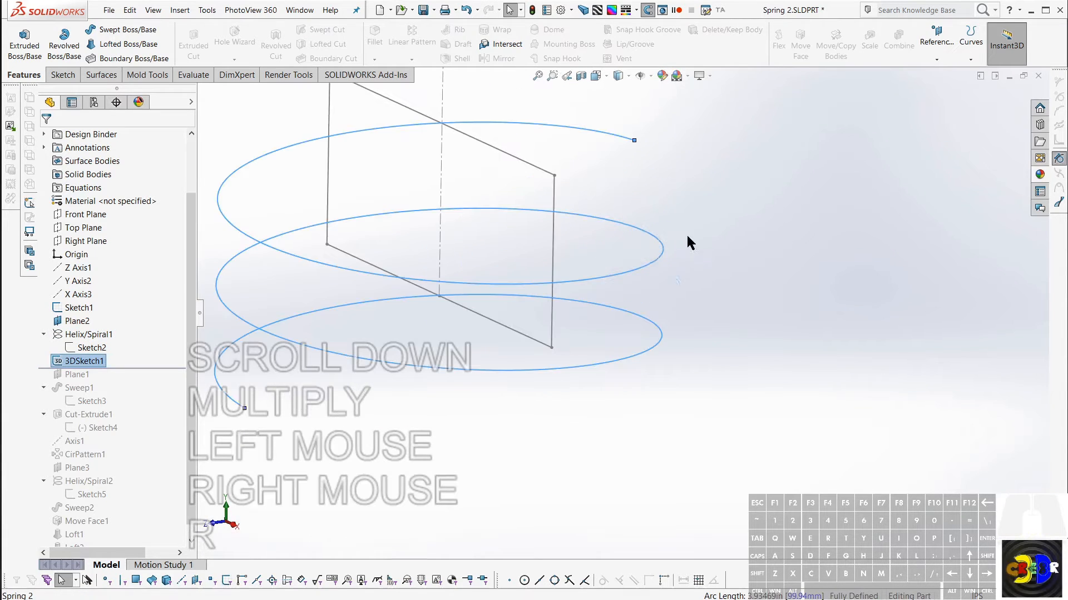
{"action": "scroll", "coordinate": [649, 245], "scroll_direction": "up", "scroll_amount": 1}
{"action": "left_click", "coordinate": [547, 259]}
{"action": "scroll", "coordinate": [550, 301], "scroll_direction": "down", "scroll_amount": 3}
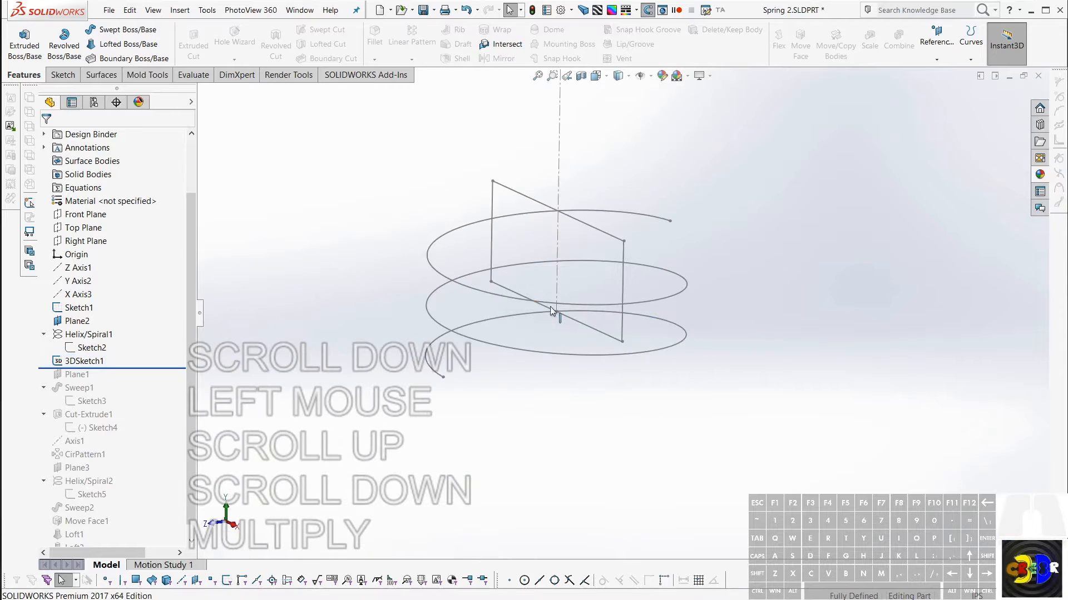
Roll the feature history forward to the end and open Sketch3 for editing.
{"action": "left_click_drag", "start_coordinate": [114, 367], "coordinate": [112, 375]}
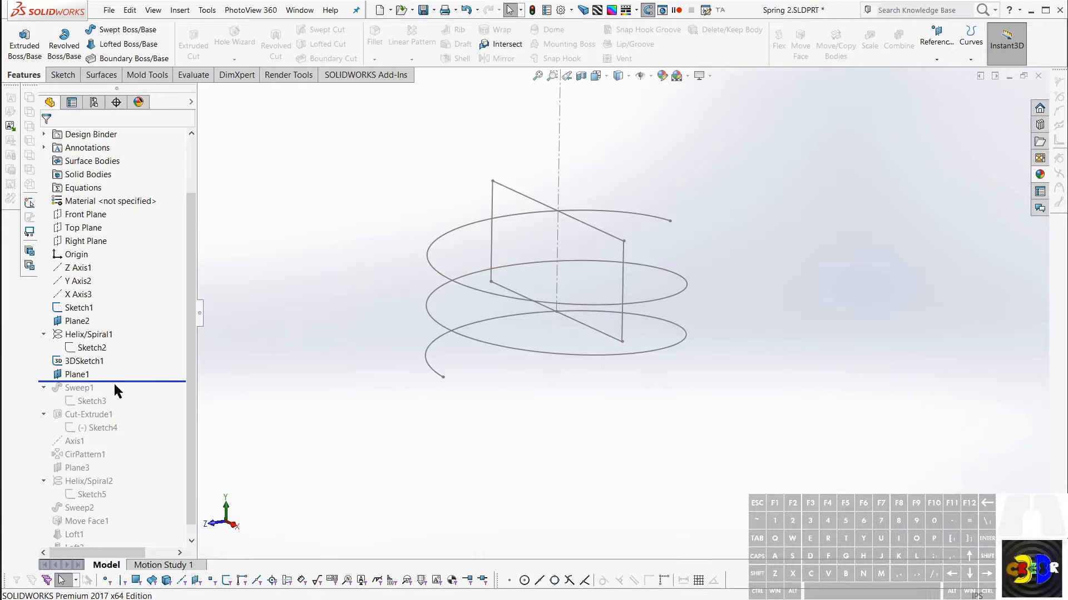
{"action": "key", "text": "ctrl+shift+alt+r"}
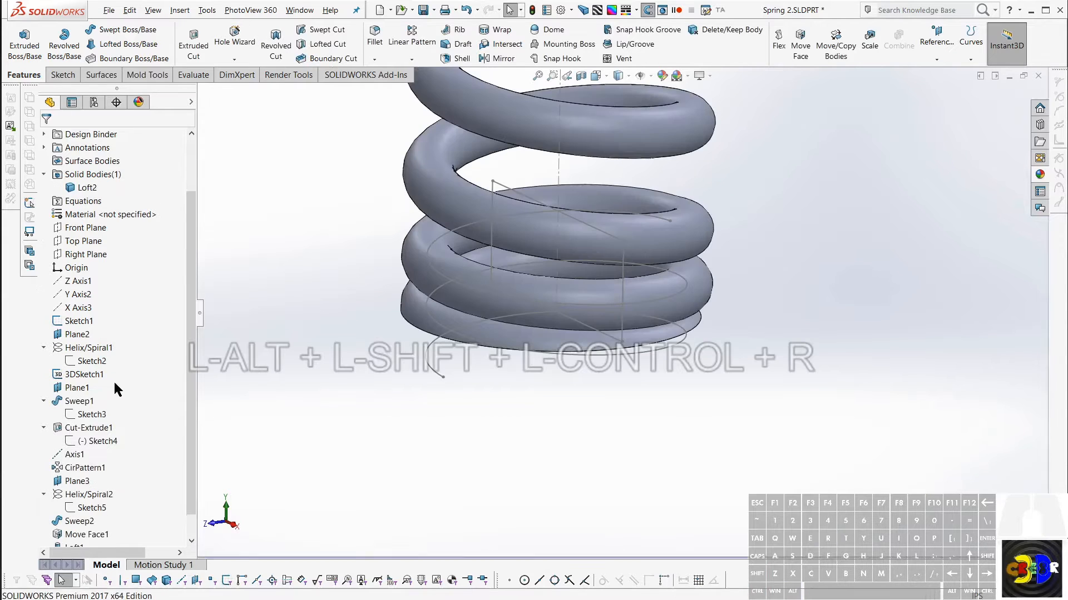
{"action": "left_click", "coordinate": [84, 416]}
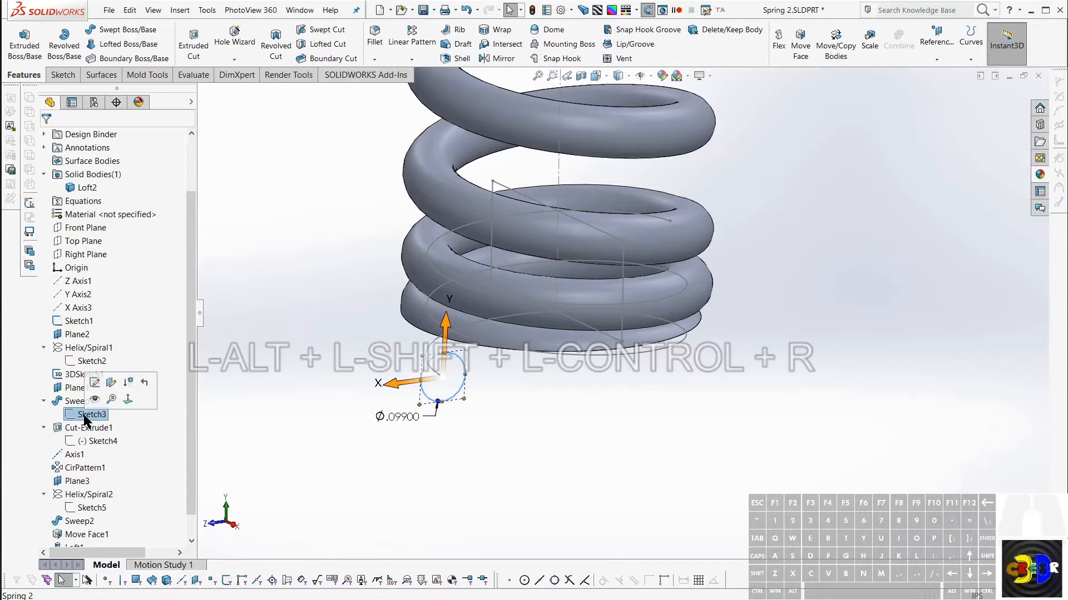
{"action": "left_click", "coordinate": [95, 382]}
Delete the relation on the wire circle's centre, make the centre coincident with the lower endpoint of 3DSketch1, and exit the sketch.
{"action": "scroll", "coordinate": [469, 369], "scroll_direction": "up", "scroll_amount": 2}
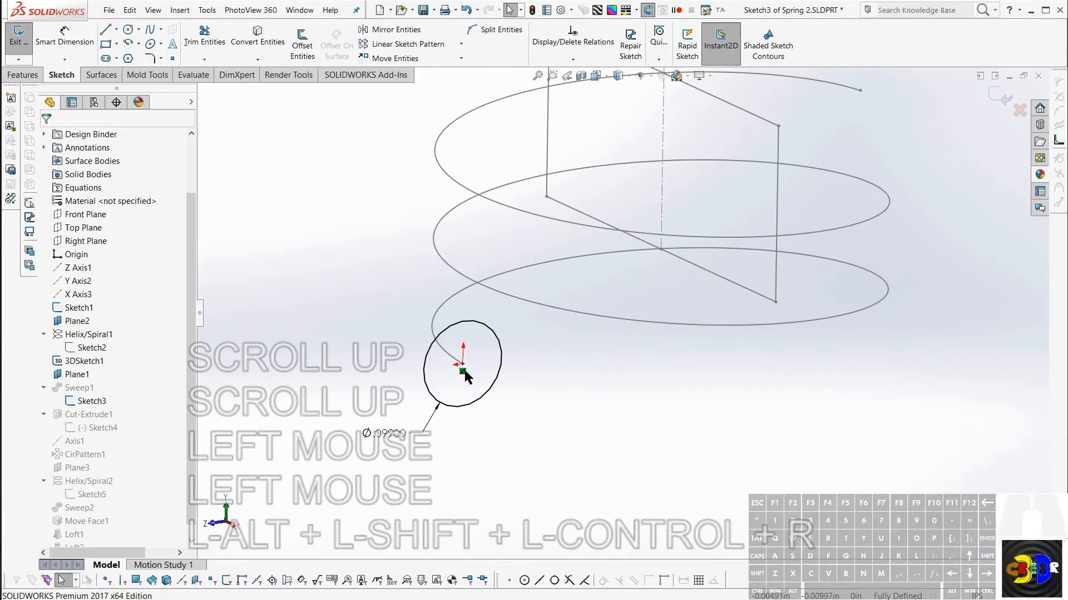
{"action": "left_click", "coordinate": [465, 381]}
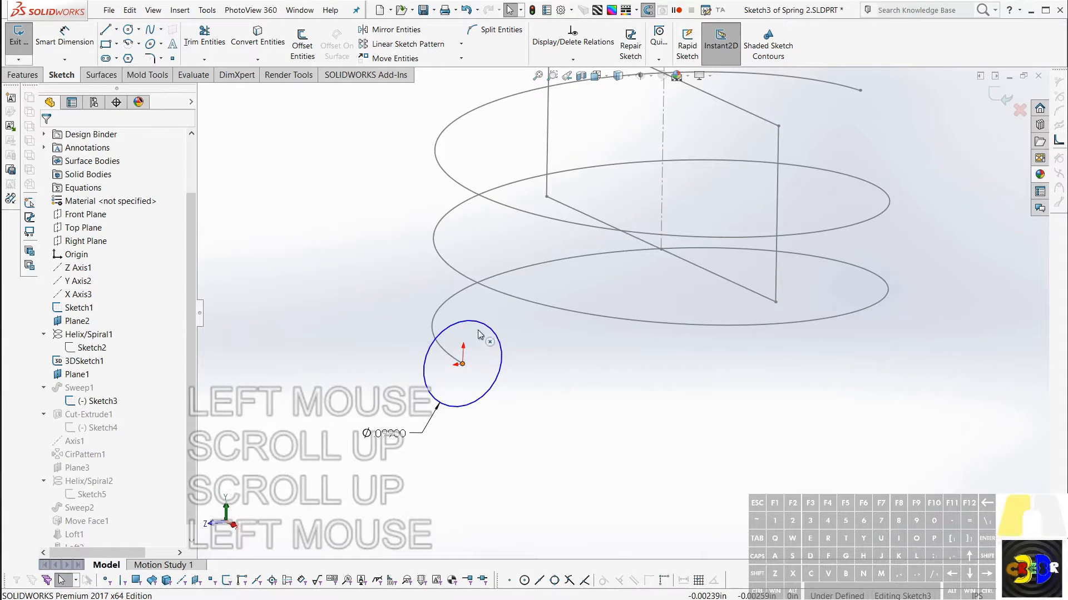
{"action": "mouse_move", "coordinate": [462, 364]}
{"action": "left_mouse_down"}
{"action": "mouse_move", "coordinate": [574, 396]}
{"action": "mouse_move", "coordinate": [463, 365]}
{"action": "left_mouse_up"}
{"action": "left_click", "coordinate": [573, 393]}
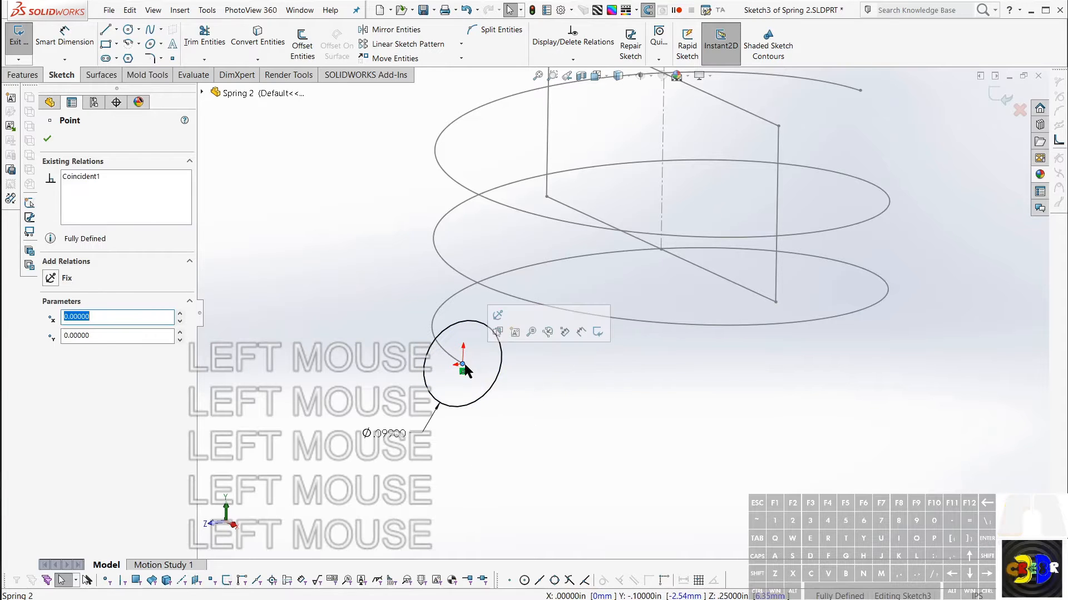
{"action": "left_click", "coordinate": [449, 299]}
{"action": "scroll", "coordinate": [547, 345], "scroll_direction": "down", "scroll_amount": 3}
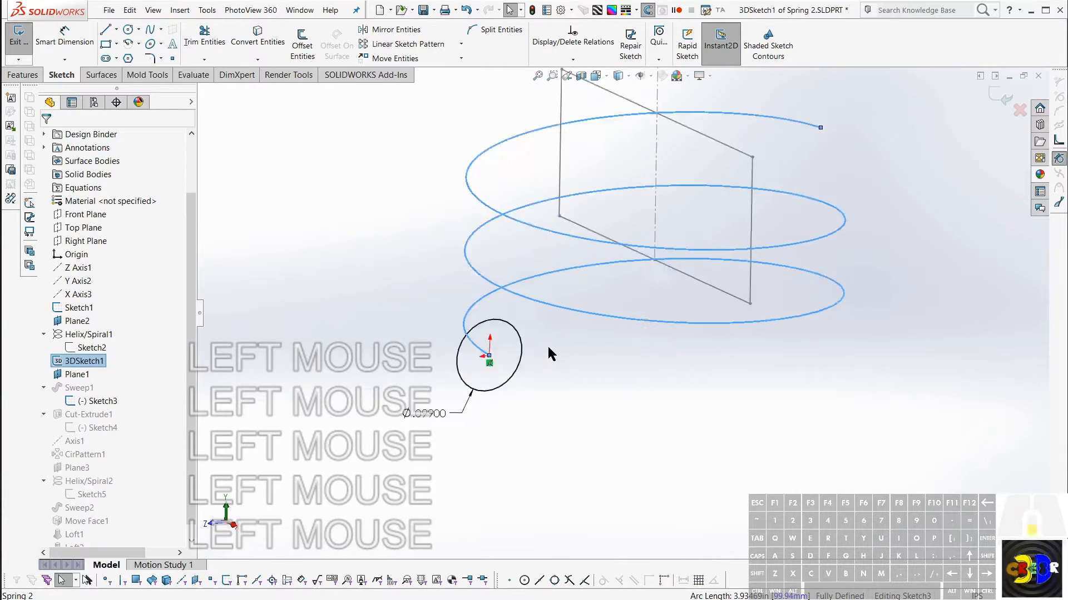
{"action": "left_click", "coordinate": [592, 406]}
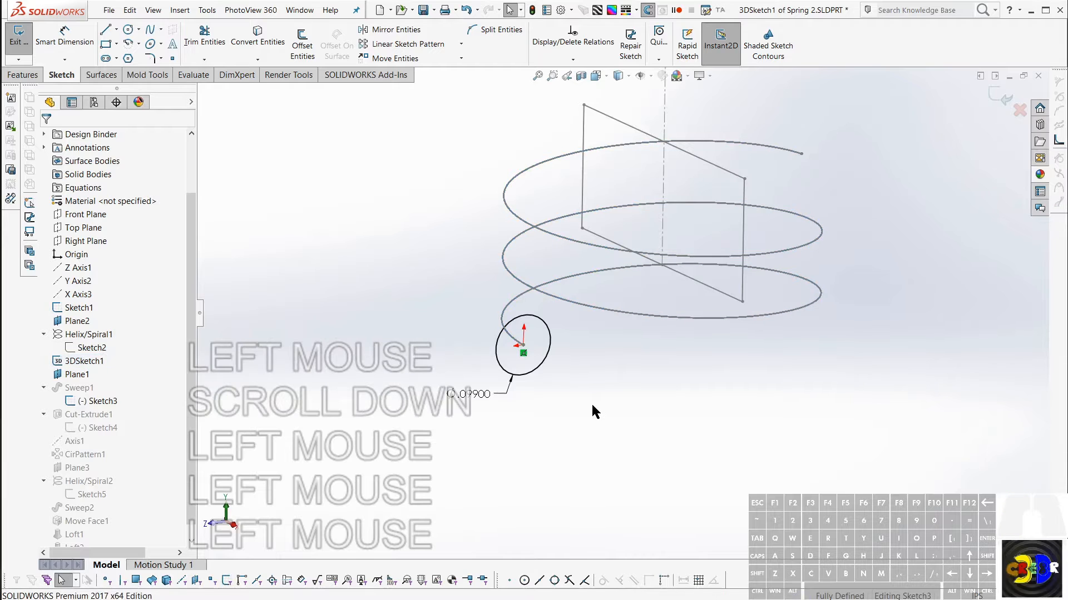
{"action": "key", "text": "r"}
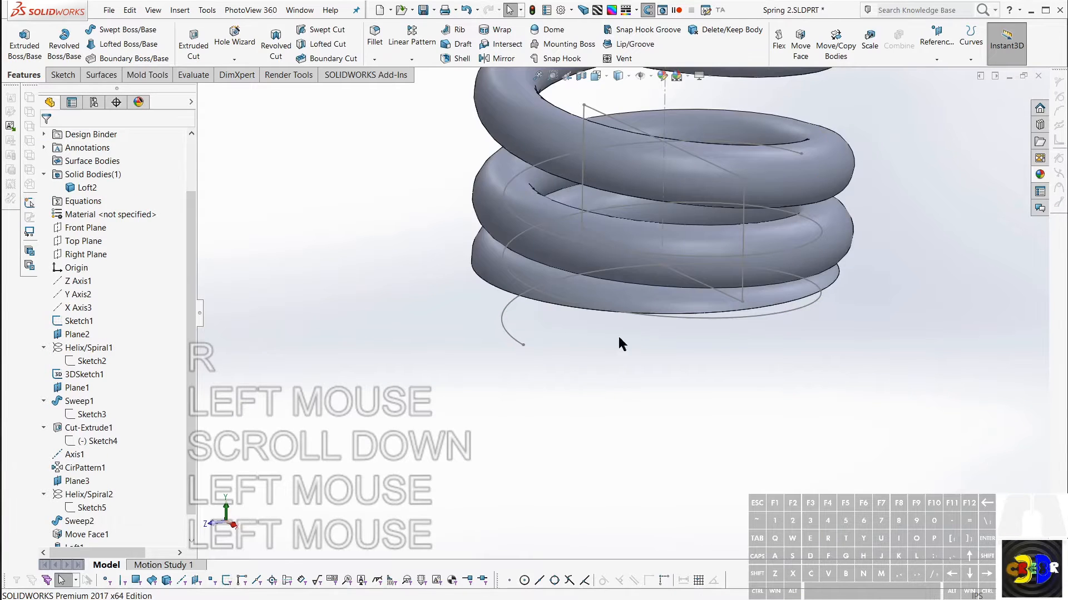
Set the diameter of the helix base circle in Sketch2 to 0.75 in and rebuild the spring.
{"action": "scroll", "coordinate": [625, 323], "scroll_direction": "up", "scroll_amount": 3}
{"action": "middle_click_drag", "start_coordinate": [786, 168], "coordinate": [795, 139]}
{"action": "scroll", "coordinate": [795, 144], "scroll_direction": "down", "scroll_amount": 3}
{"action": "middle_click_drag", "start_coordinate": [588, 456], "coordinate": [589, 484]}
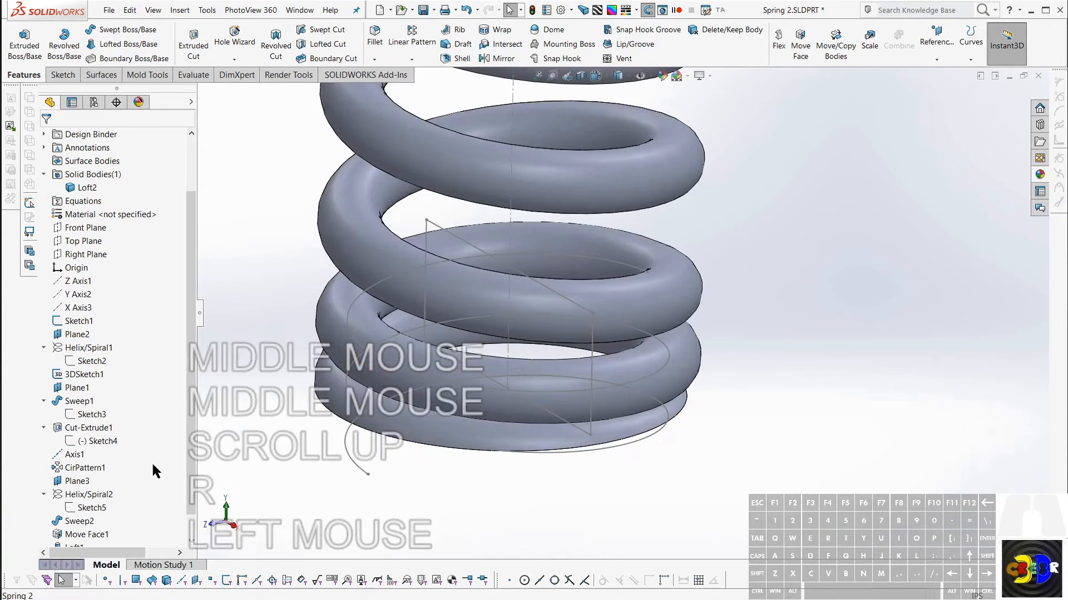
{"action": "left_click", "coordinate": [91, 360]}
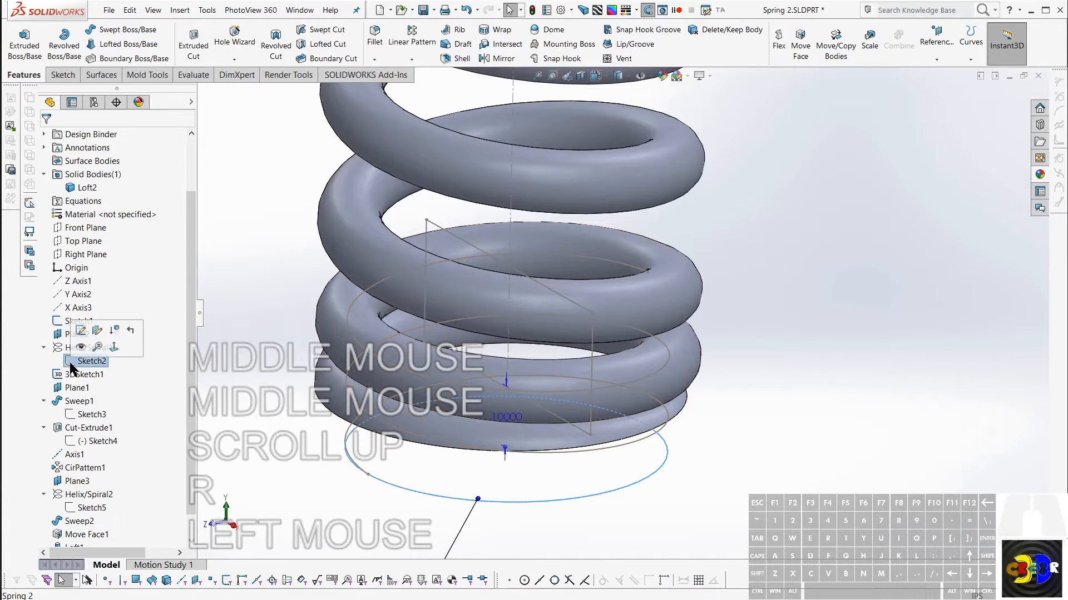
{"action": "scroll", "coordinate": [476, 520], "scroll_direction": "down", "scroll_amount": 3}
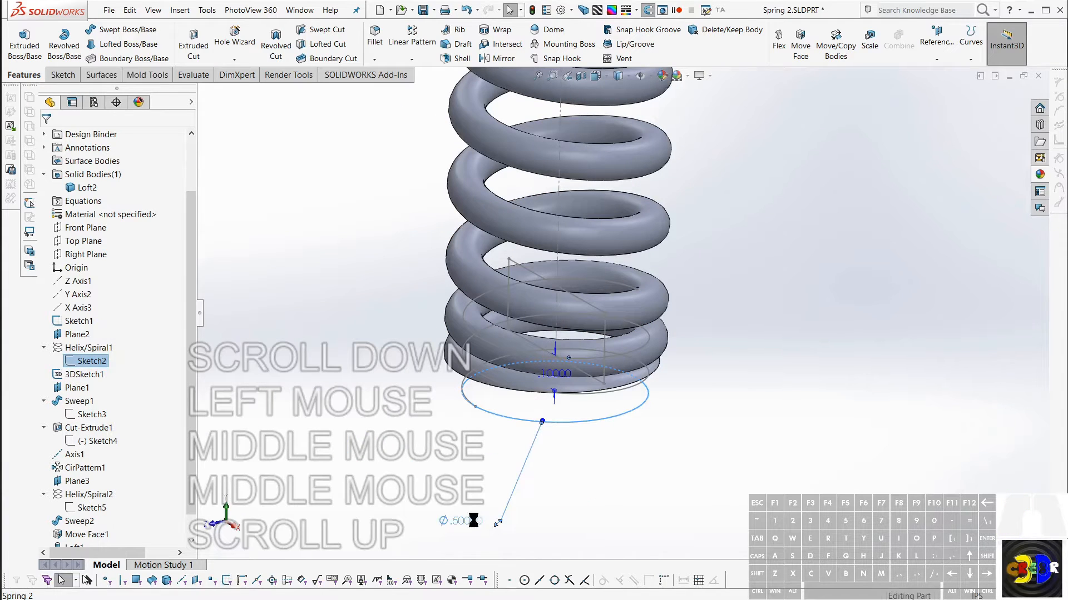
{"action": "double_click", "coordinate": [473, 523]}
{"action": "type", "text": ".75"}
{"action": "key", "text": "Return"}
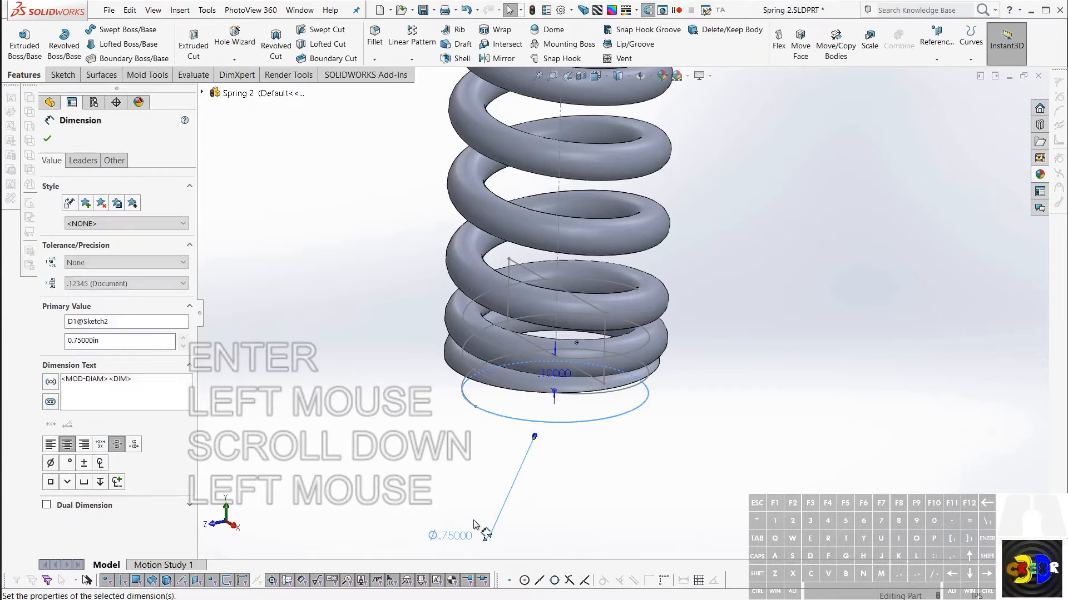
{"action": "key", "text": "r"}
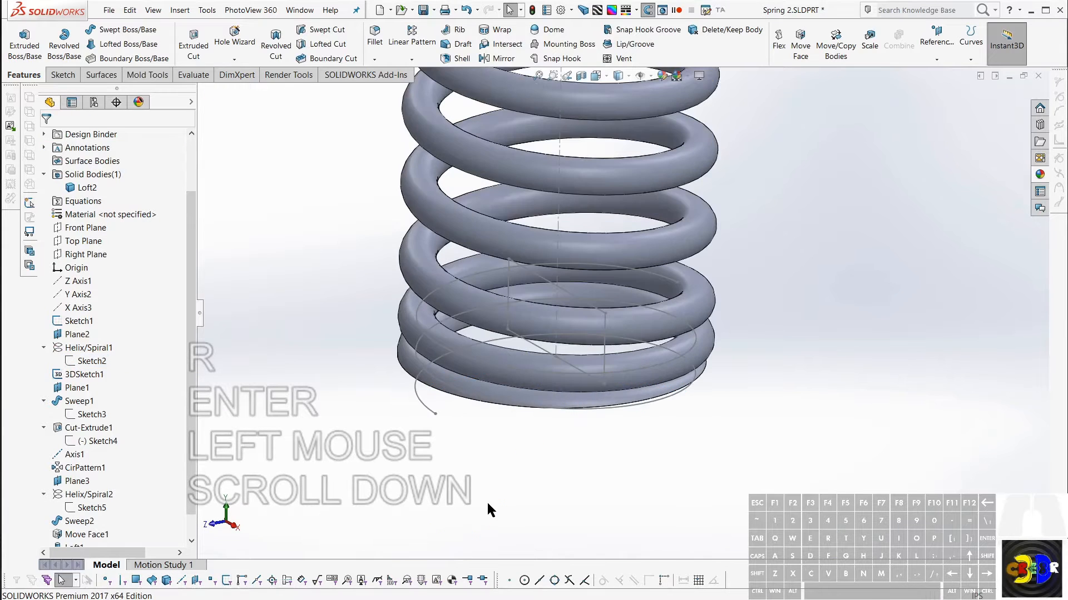
Hide the displayed sketches and view the whole spring from an angle above.
{"action": "scroll", "coordinate": [664, 247], "scroll_direction": "down", "scroll_amount": 3}
{"action": "scroll", "coordinate": [672, 257], "scroll_direction": "up", "scroll_amount": 1}
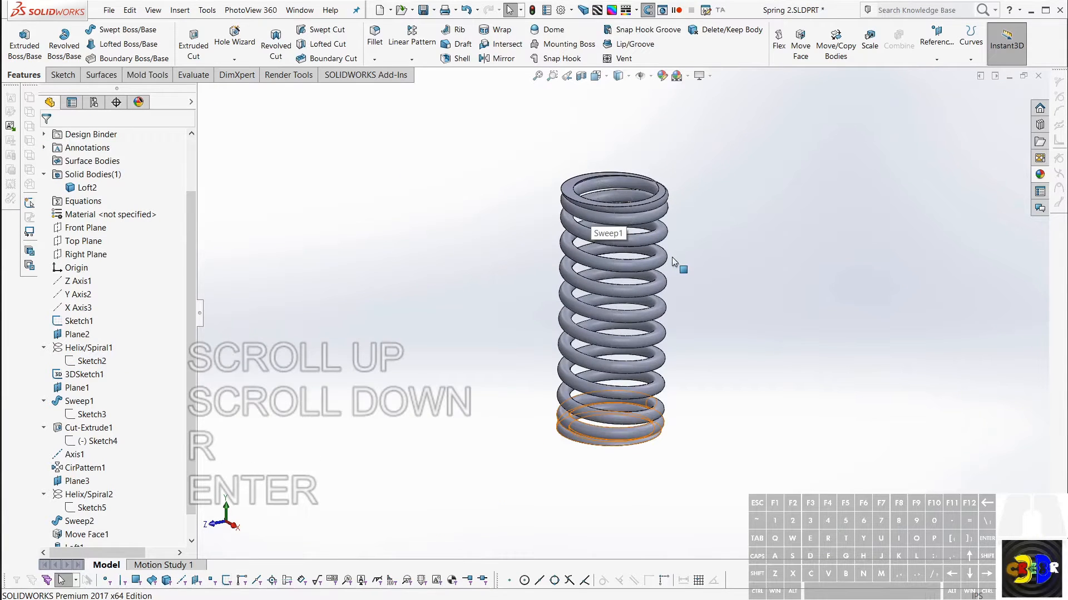
{"action": "key", "text": "KP_Multiply"}
{"action": "middle_click_drag", "start_coordinate": [635, 248], "coordinate": [748, 317]}
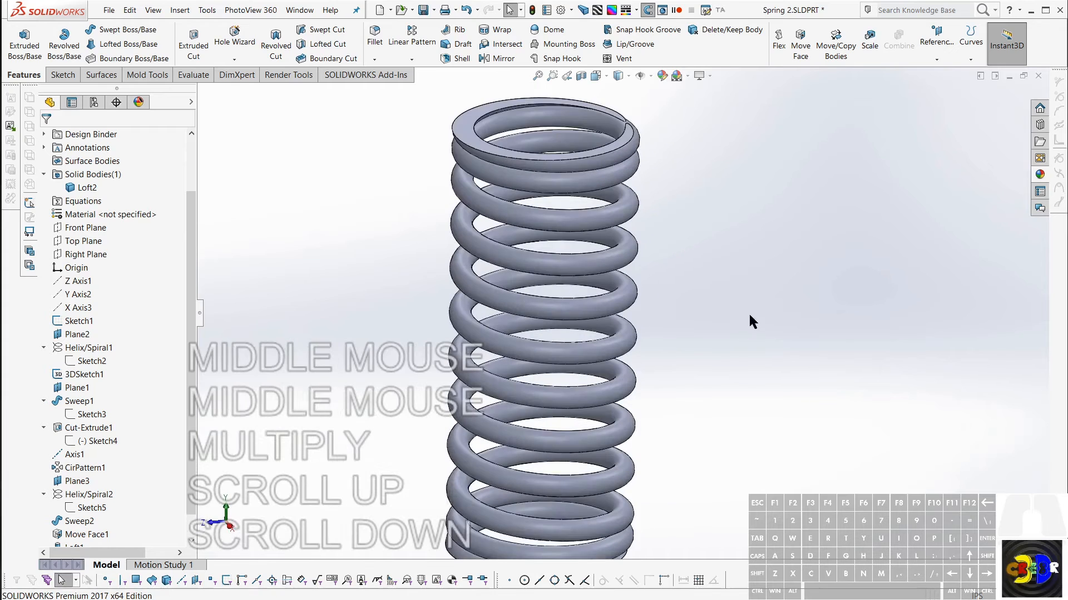
{"action": "scroll", "coordinate": [818, 267], "scroll_direction": "down", "scroll_amount": 1}
Apply the chromium plate appearance from the Metal > Chrome library to the whole spring body.
{"action": "left_click", "coordinate": [1033, 173]}
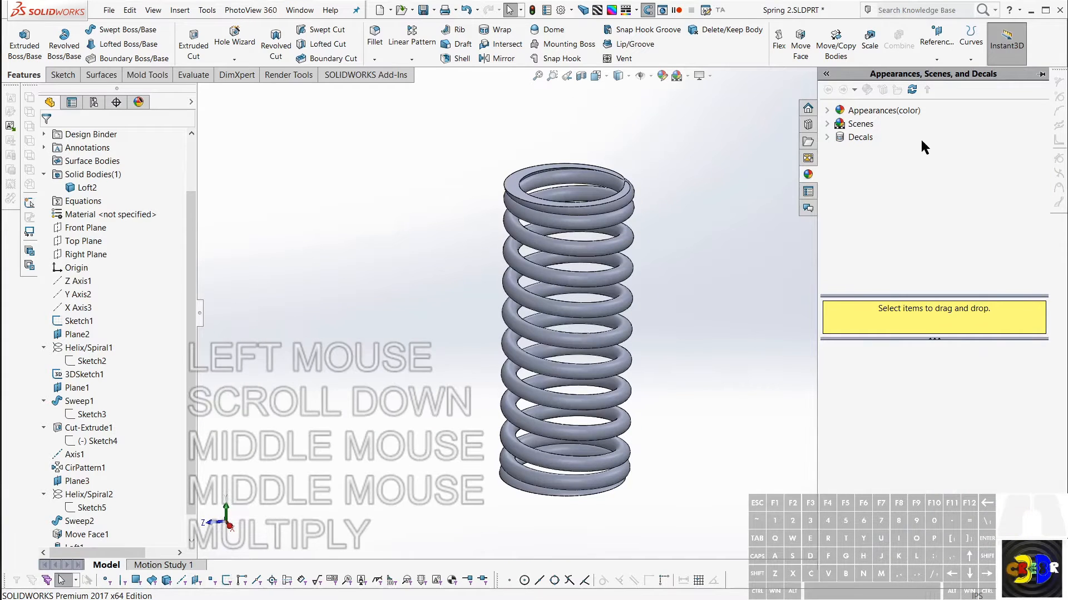
{"action": "left_click", "coordinate": [828, 112]}
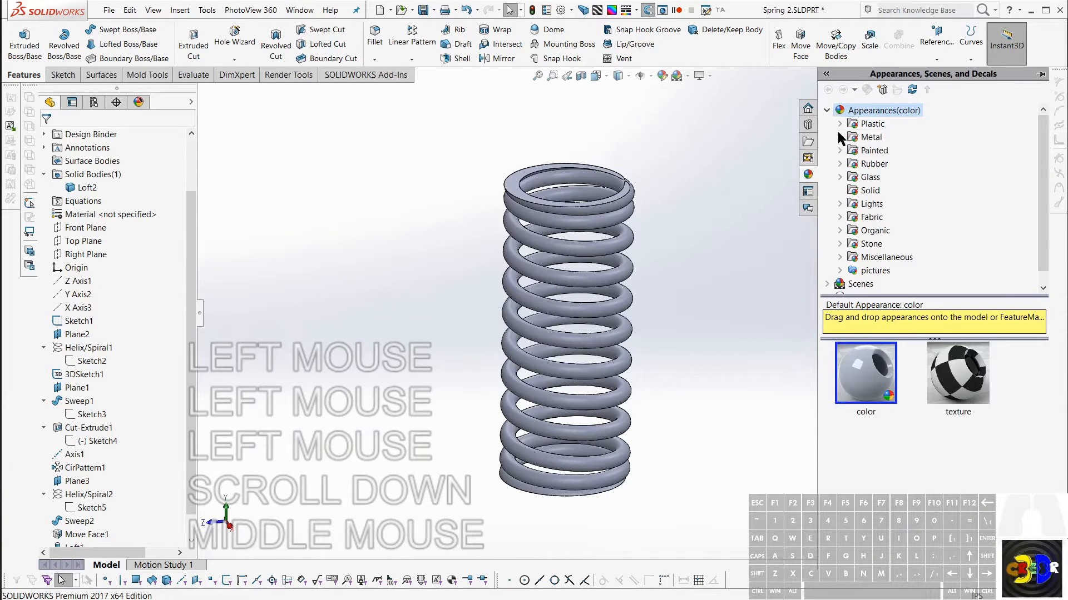
{"action": "left_click", "coordinate": [839, 136]}
{"action": "left_click", "coordinate": [887, 137]}
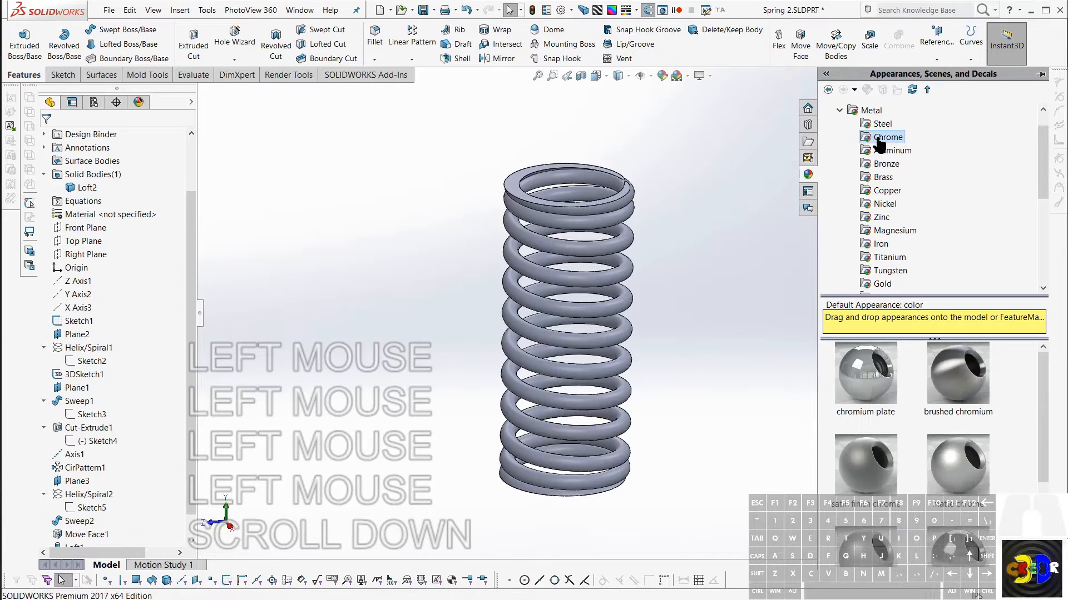
{"action": "left_click", "coordinate": [871, 381]}
{"action": "left_click_drag", "start_coordinate": [870, 377], "coordinate": [601, 287]}
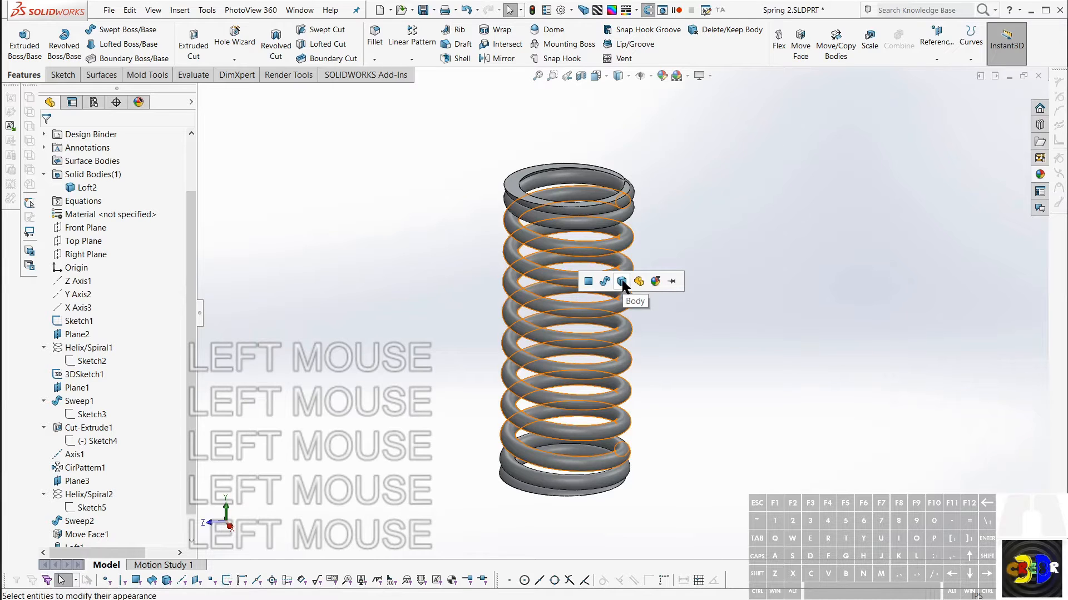
{"action": "left_click", "coordinate": [623, 281]}
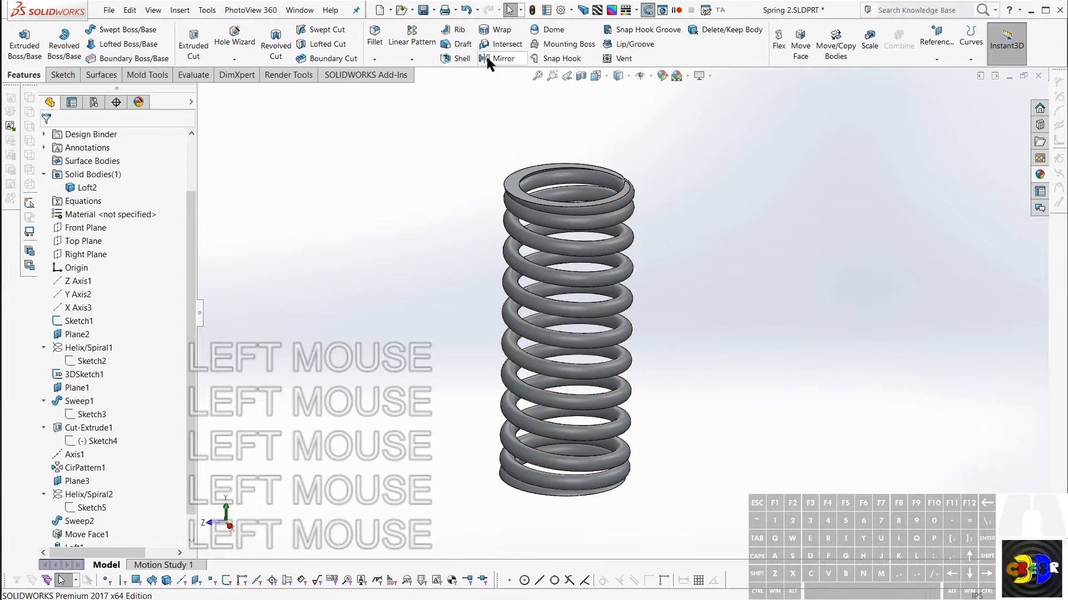
Preview the chrome-plated spring with the integrated render preview and look at it from a lower angle.
{"action": "left_click", "coordinate": [276, 74]}
{"action": "left_click", "coordinate": [277, 54]}
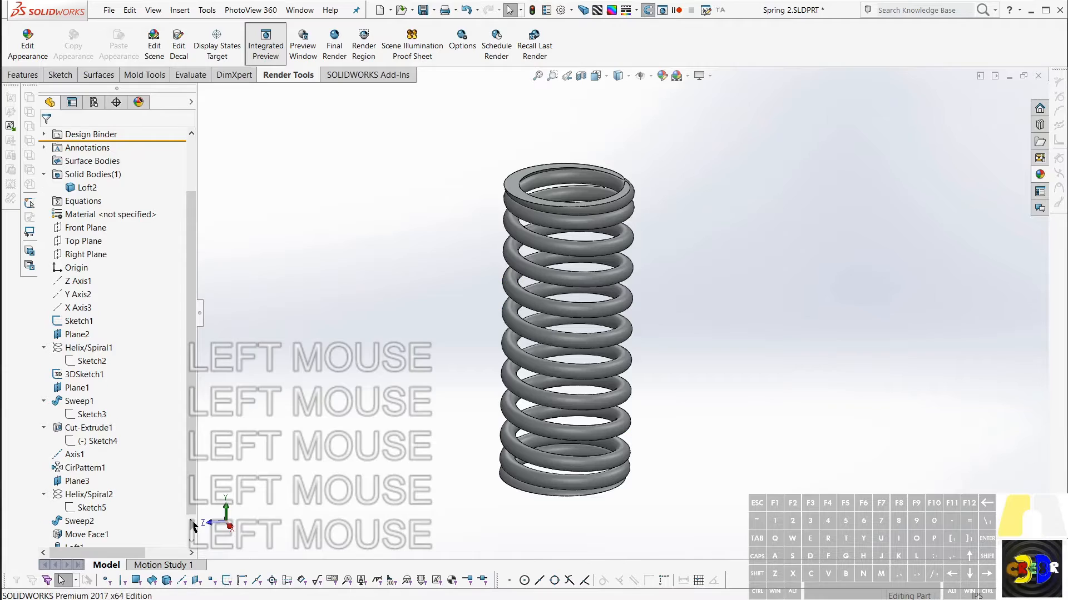
{"action": "scroll", "coordinate": [183, 520], "scroll_direction": "down", "scroll_amount": 1}
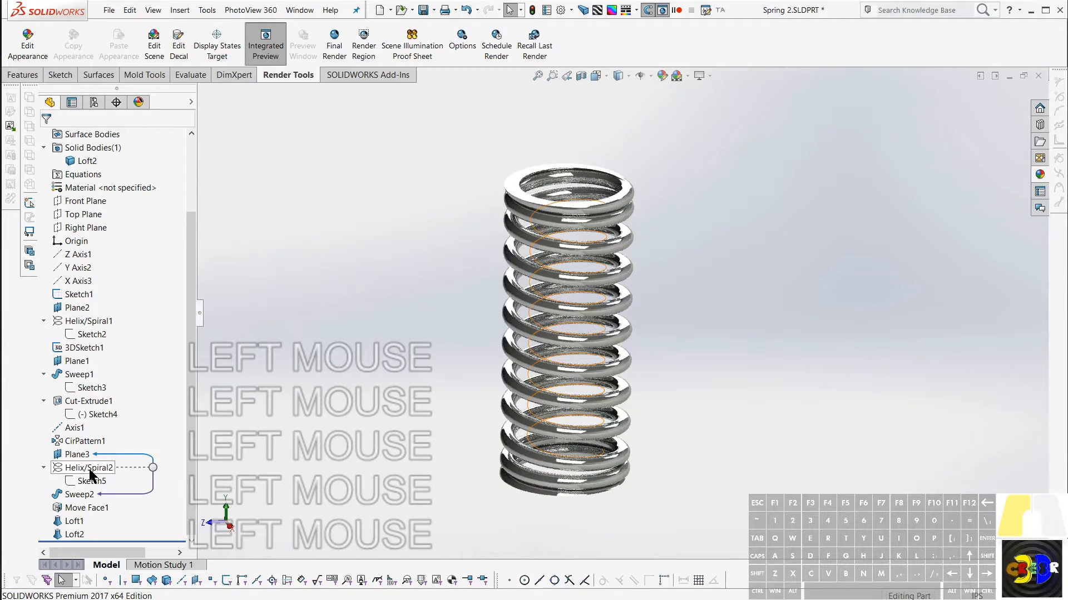
{"action": "middle_click_drag", "start_coordinate": [625, 424], "coordinate": [641, 407]}
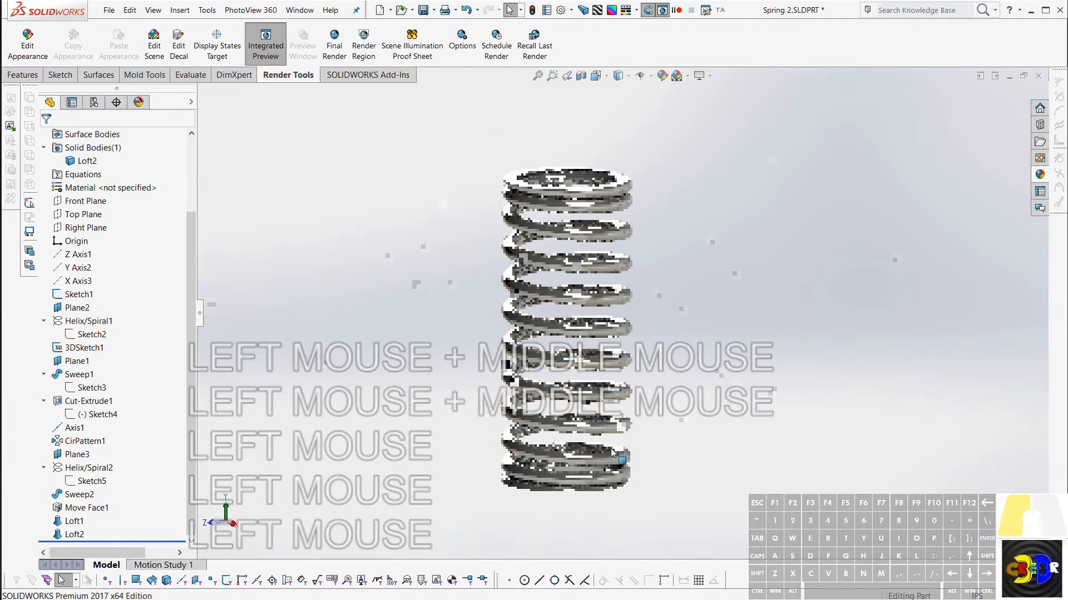
{"action": "scroll", "coordinate": [615, 449], "scroll_direction": "up", "scroll_amount": 4}
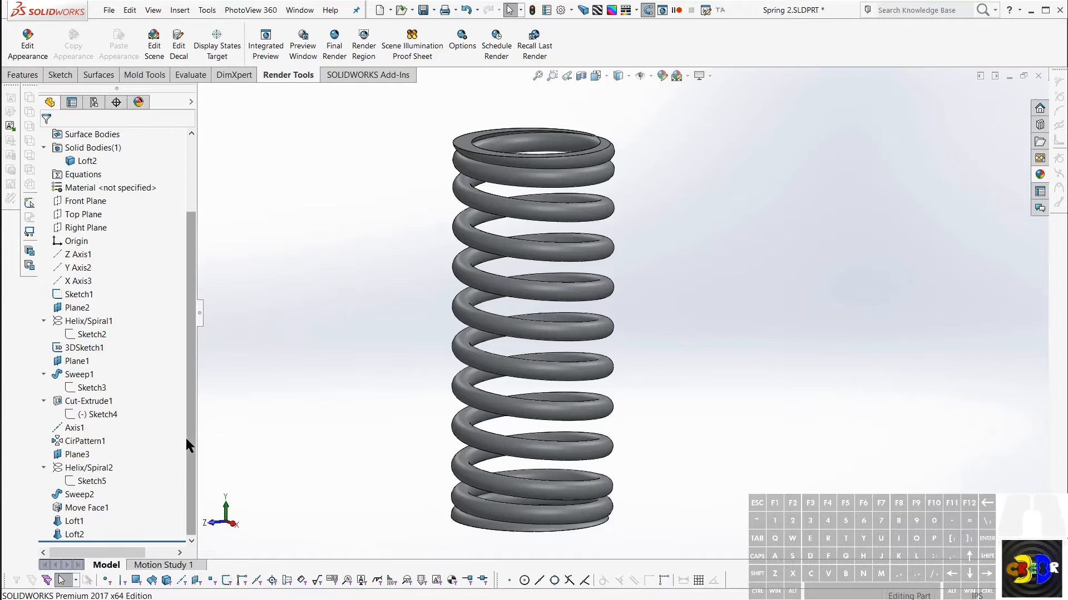
Set the wire circle's diameter in Sketch3 to 0.07 in and rebuild the spring.
{"action": "left_click", "coordinate": [186, 468]}
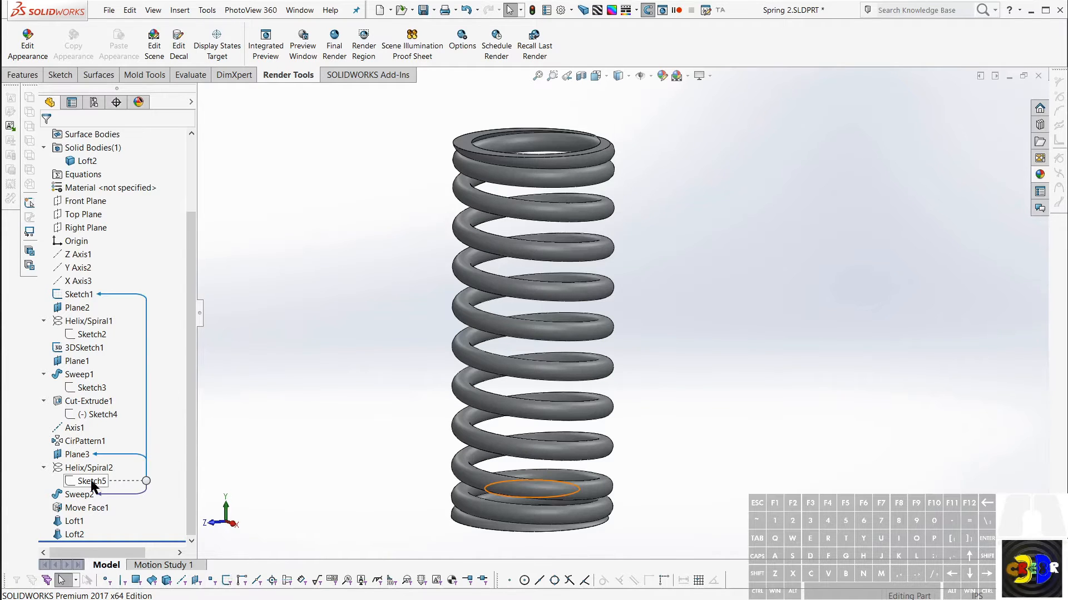
{"action": "left_click", "coordinate": [466, 521]}
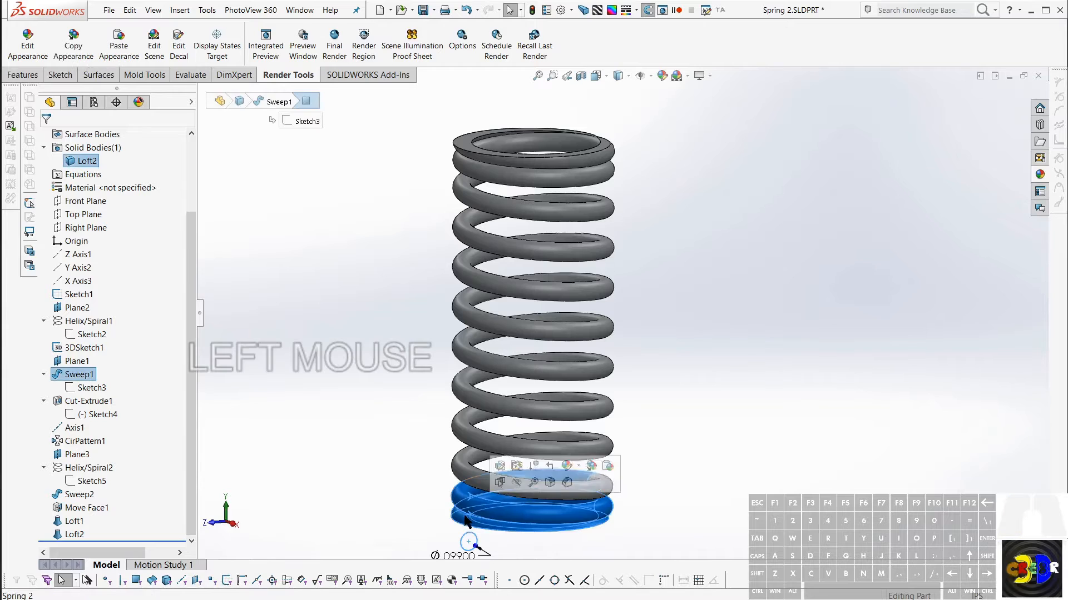
{"action": "left_click", "coordinate": [78, 387]}
{"action": "left_click", "coordinate": [71, 390]}
{"action": "scroll", "coordinate": [539, 500], "scroll_direction": "up", "scroll_amount": 3}
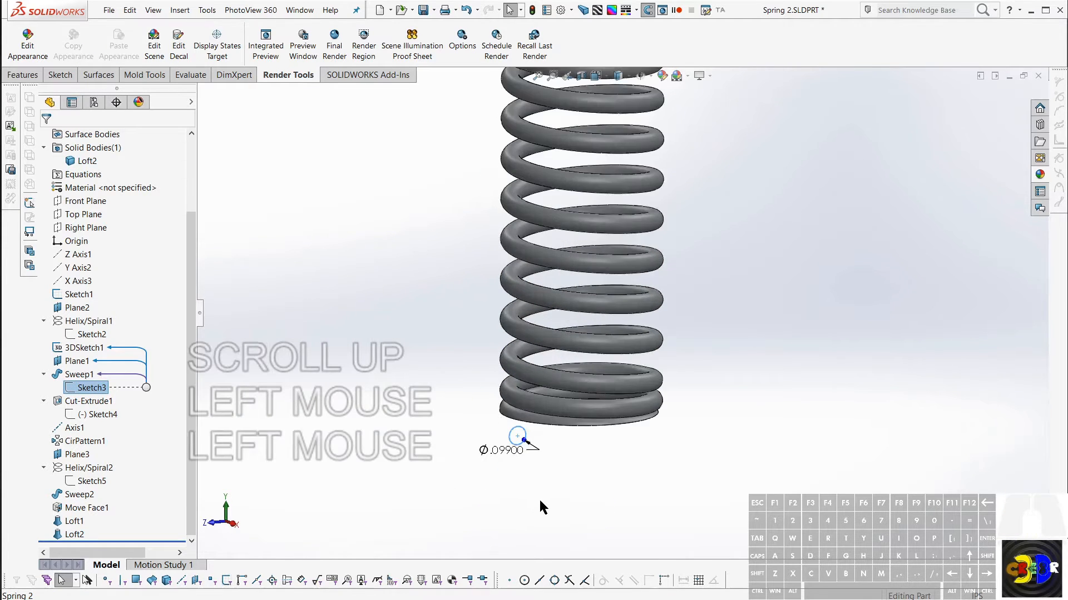
{"action": "scroll", "coordinate": [522, 438], "scroll_direction": "up", "scroll_amount": 1}
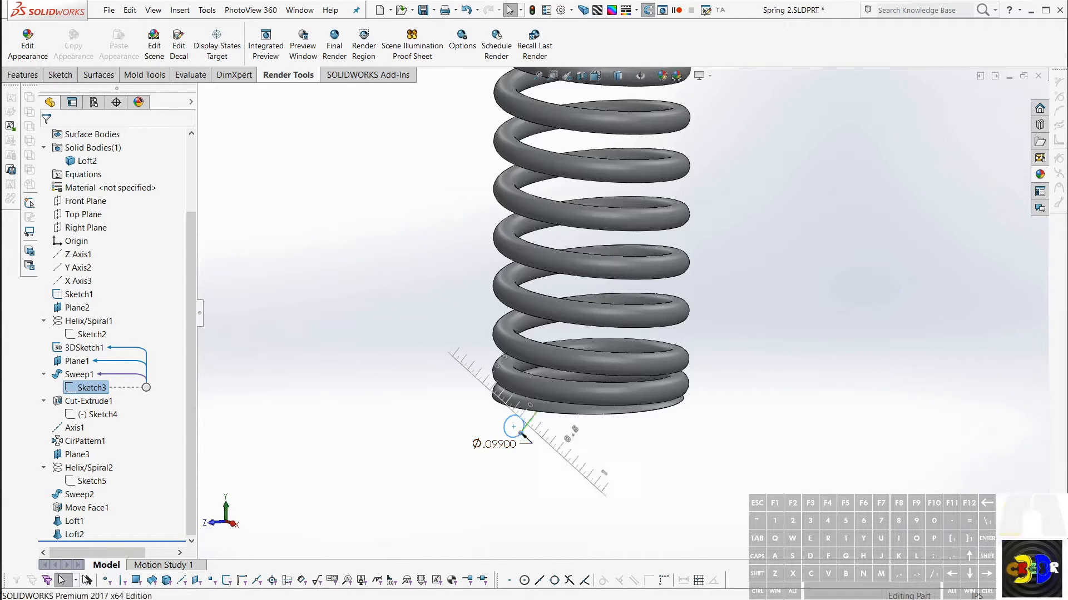
{"action": "double_click", "coordinate": [521, 436]}
{"action": "type", "text": ".07"}
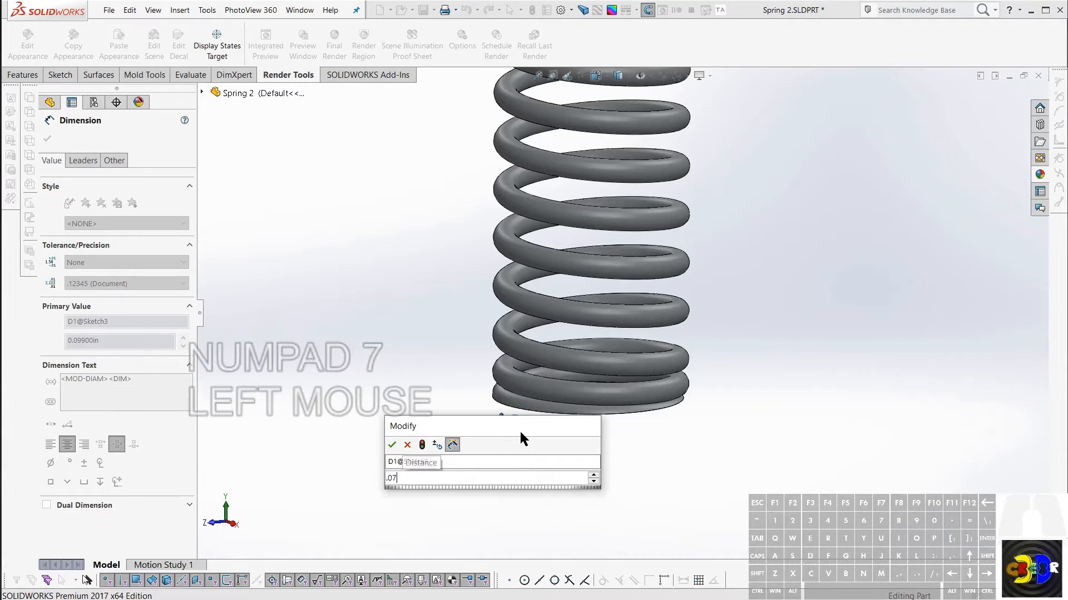
{"action": "key", "text": "Return"}
{"action": "key", "text": "r"}
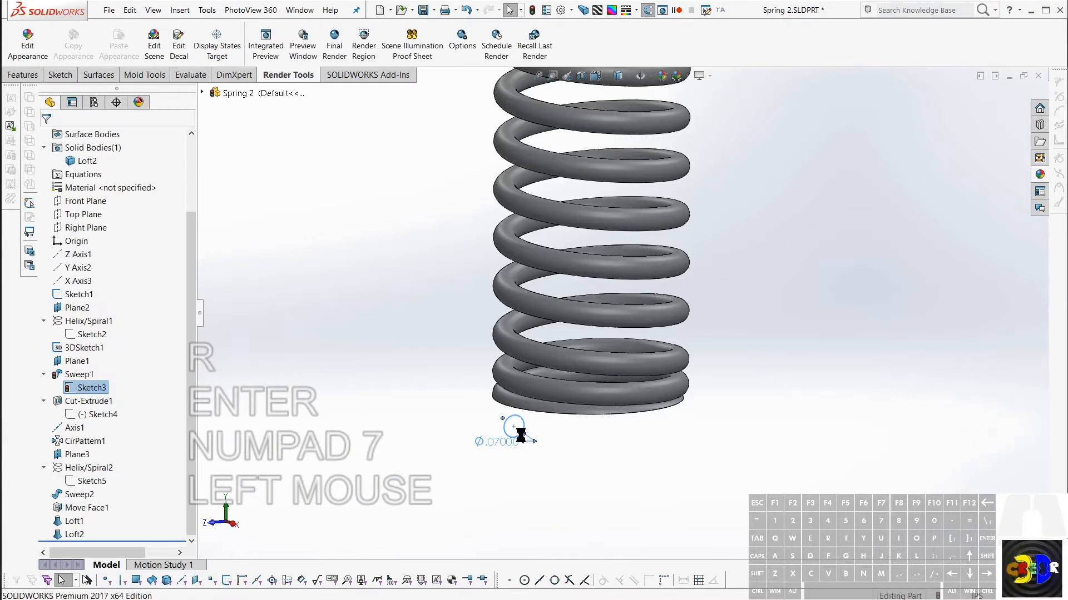
{"action": "key", "text": "r"}
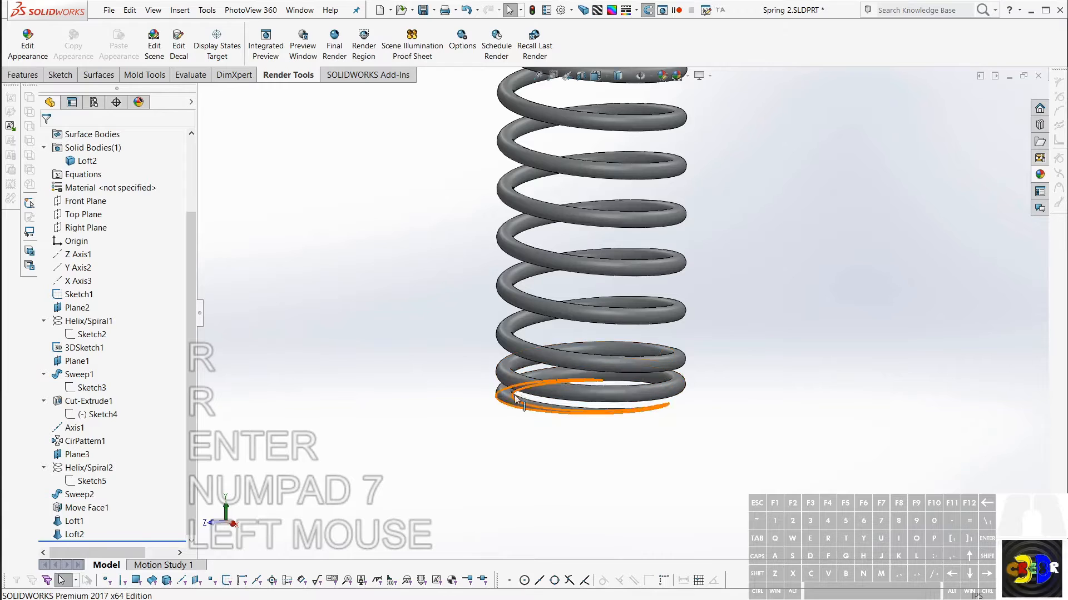
Show the dimensions of Helix/Spiral1 and examine them close up at the spring's lower end.
{"action": "scroll", "coordinate": [591, 351], "scroll_direction": "up", "scroll_amount": 4}
{"action": "scroll", "coordinate": [639, 211], "scroll_direction": "up", "scroll_amount": 1}
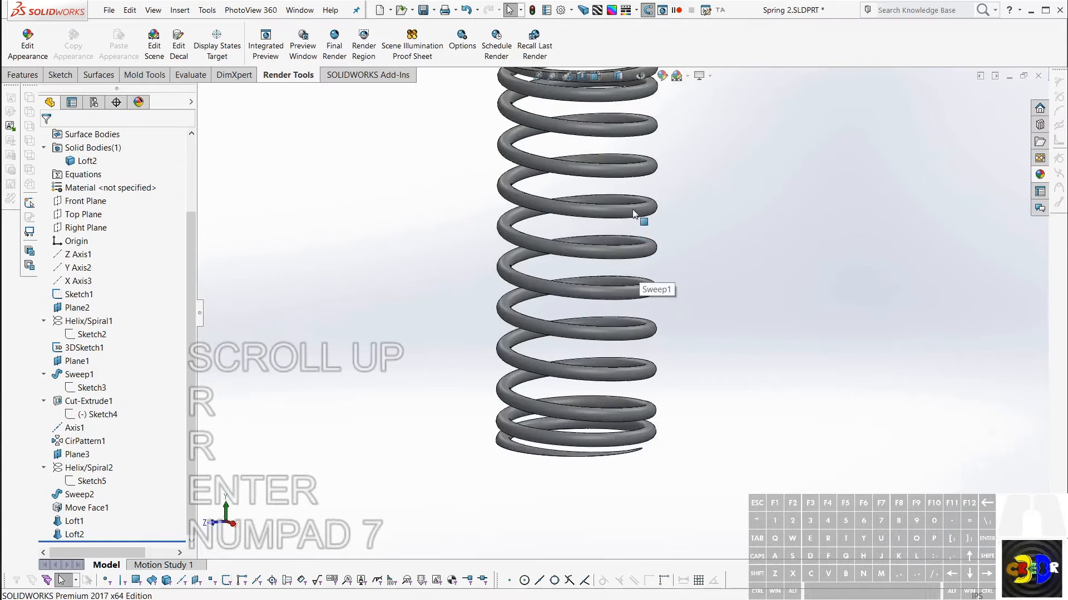
{"action": "scroll", "coordinate": [543, 152], "scroll_direction": "up", "scroll_amount": 1}
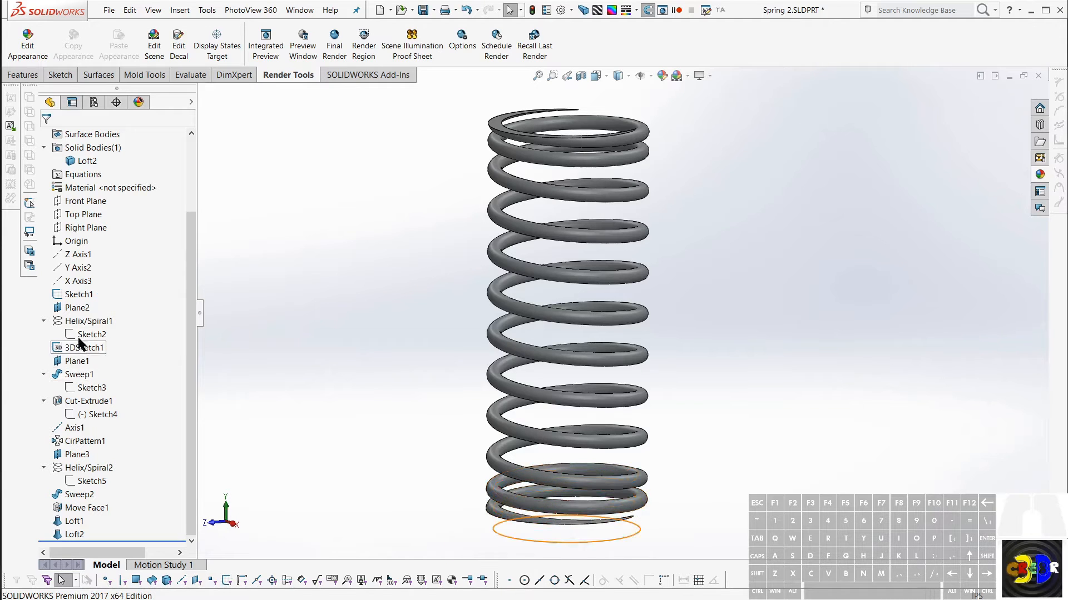
{"action": "left_click", "coordinate": [85, 321]}
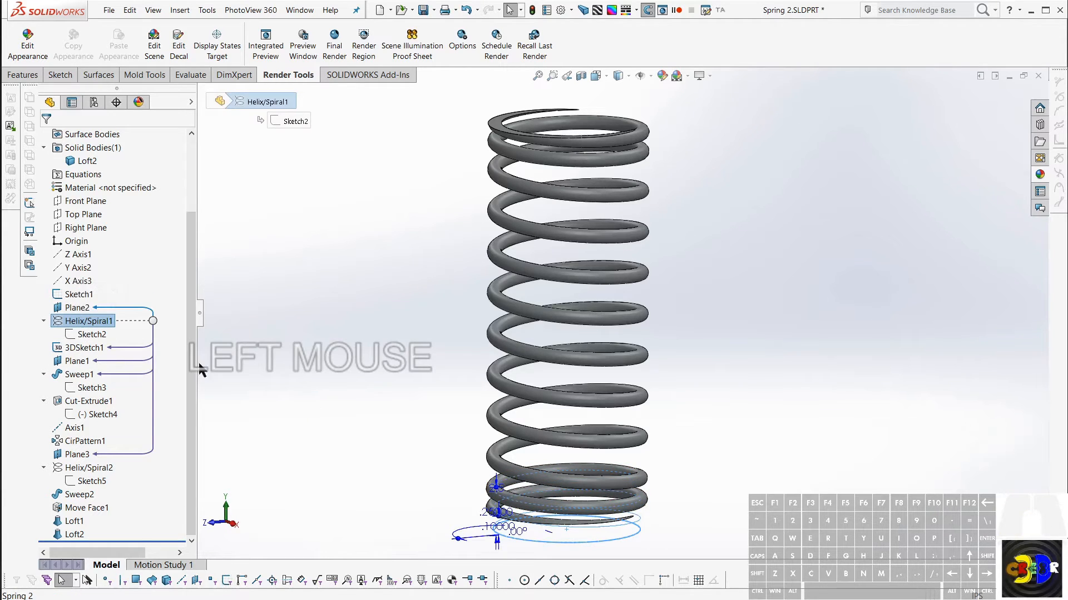
{"action": "scroll", "coordinate": [545, 529], "scroll_direction": "up", "scroll_amount": 4}
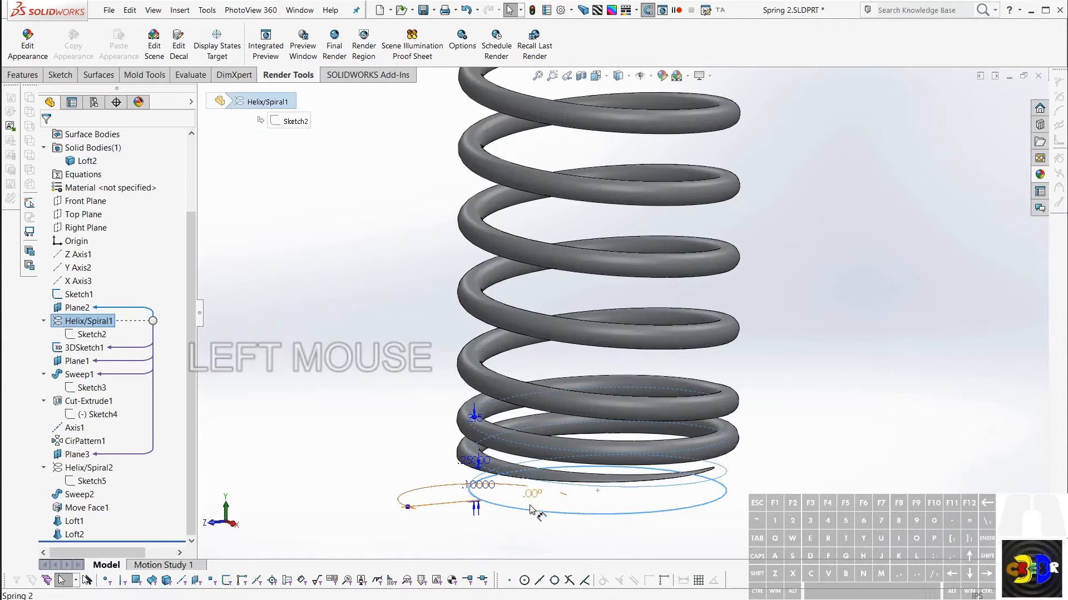
{"action": "middle_click_drag", "start_coordinate": [531, 499], "coordinate": [501, 469]}
{"action": "middle_click", "coordinate": [500, 468]}
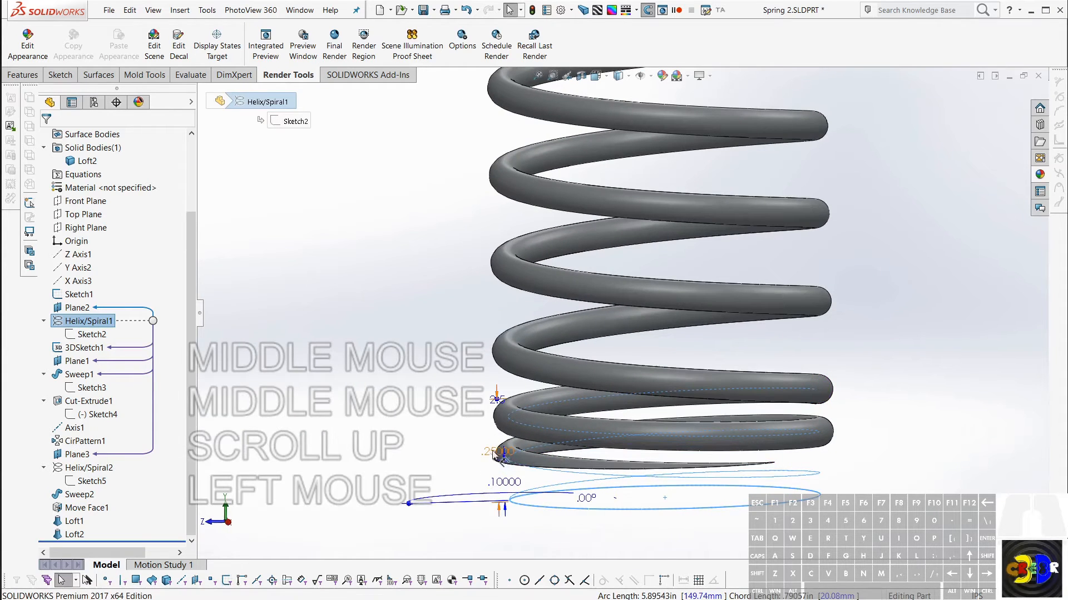
Move the 0.25 in and 0.10 in dimensions of Helix/Spiral1 clear of the coils and deselect the helix.
{"action": "left_click_drag", "start_coordinate": [497, 452], "coordinate": [463, 447]}
{"action": "left_click", "coordinate": [461, 440]}
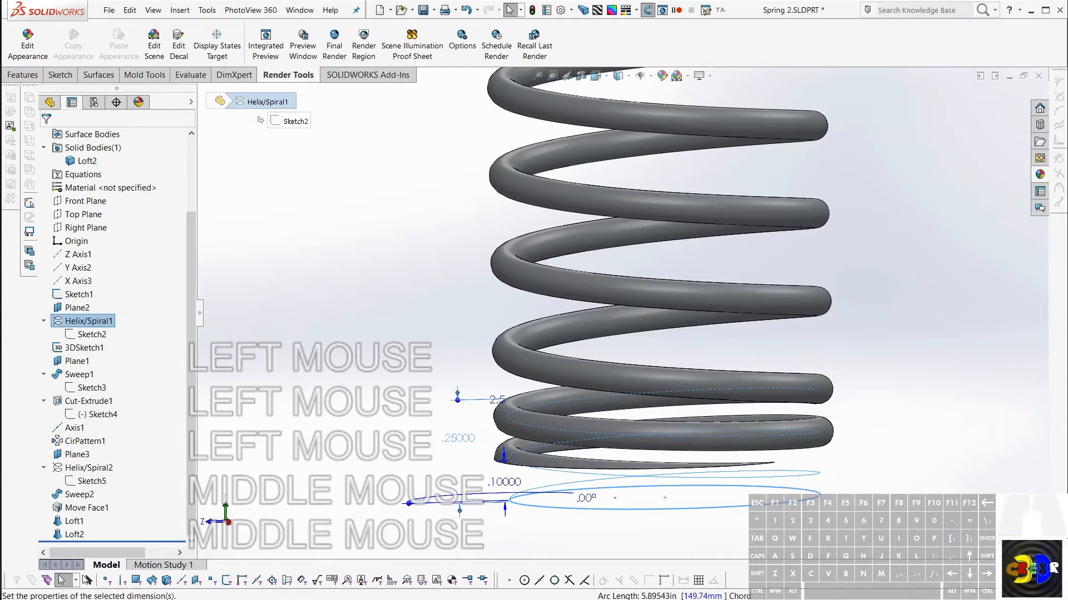
{"action": "left_click_drag", "start_coordinate": [505, 482], "coordinate": [480, 479]}
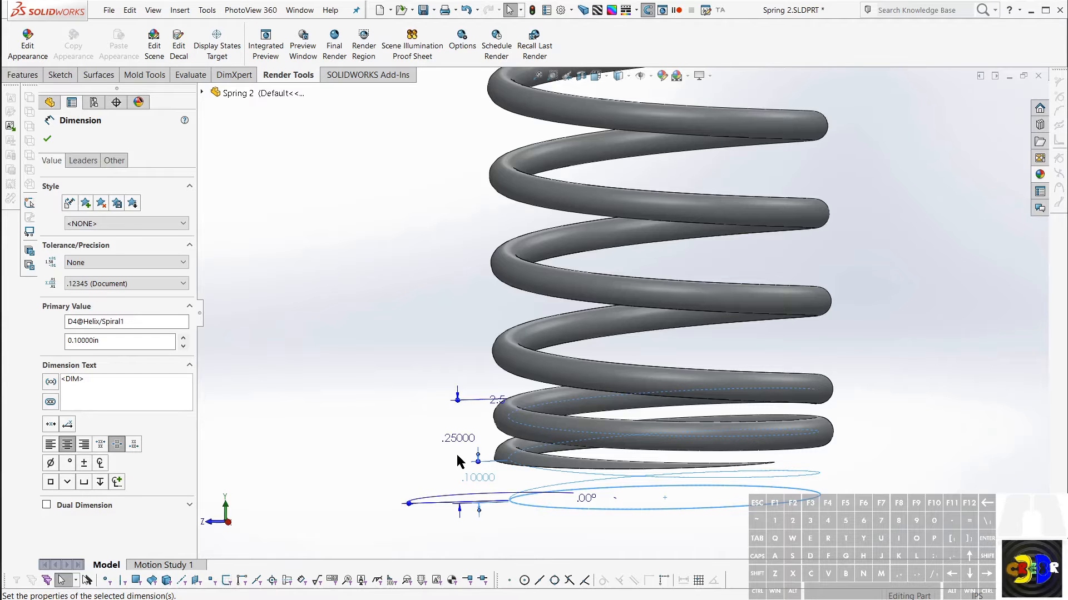
{"action": "middle_click_drag", "start_coordinate": [595, 496], "coordinate": [578, 456]}
{"action": "middle_click_drag", "start_coordinate": [503, 487], "coordinate": [572, 488]}
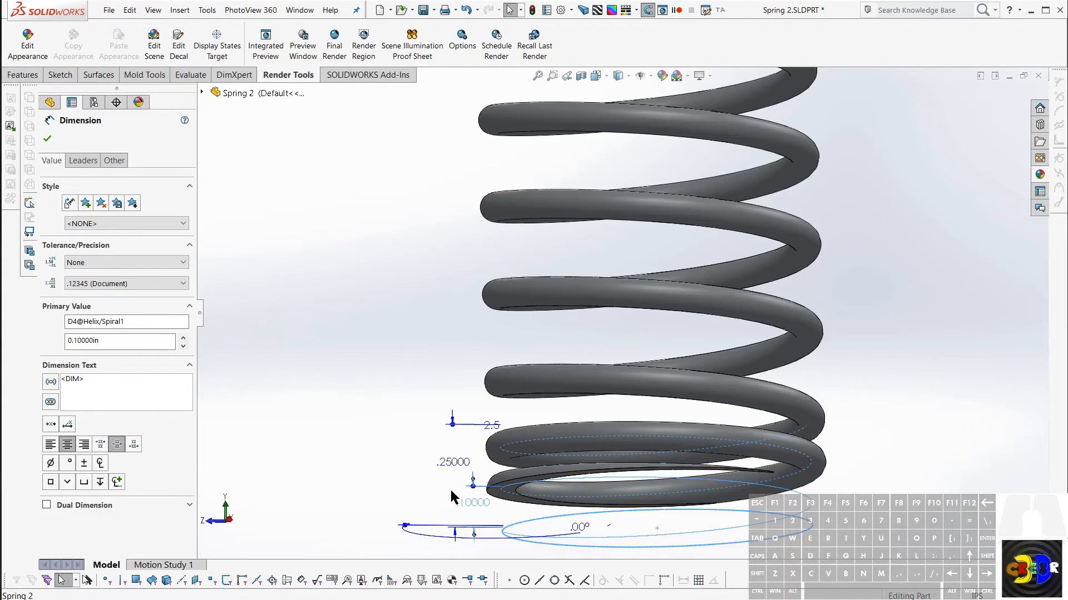
{"action": "key", "text": "Escape"}
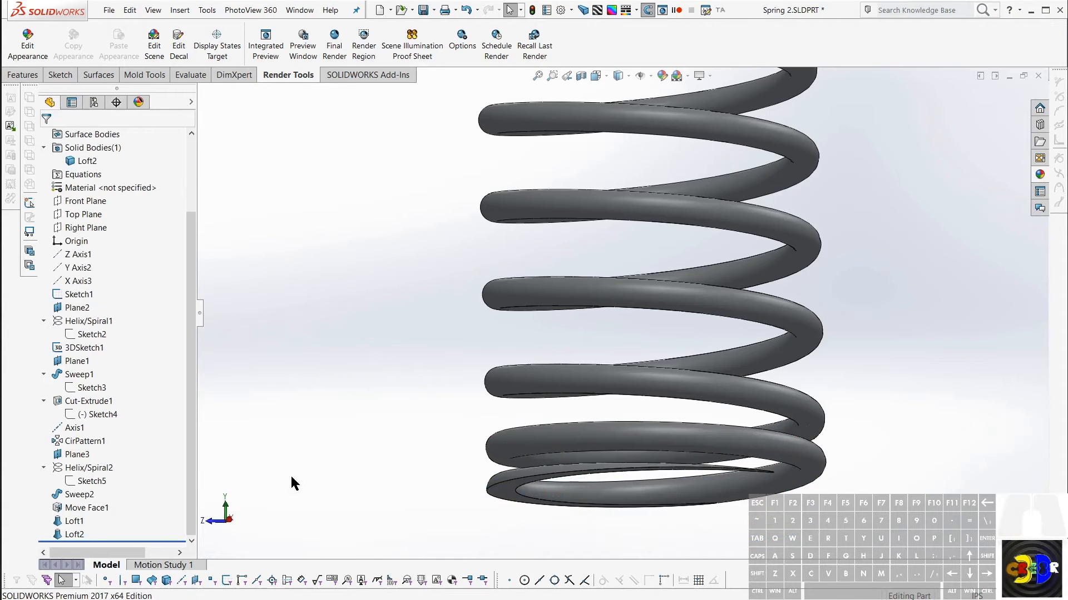
Open Sketch3 for editing and move the wire circle's diameter dimension away from the circle.
{"action": "left_click", "coordinate": [542, 457]}
{"action": "left_click", "coordinate": [547, 446]}
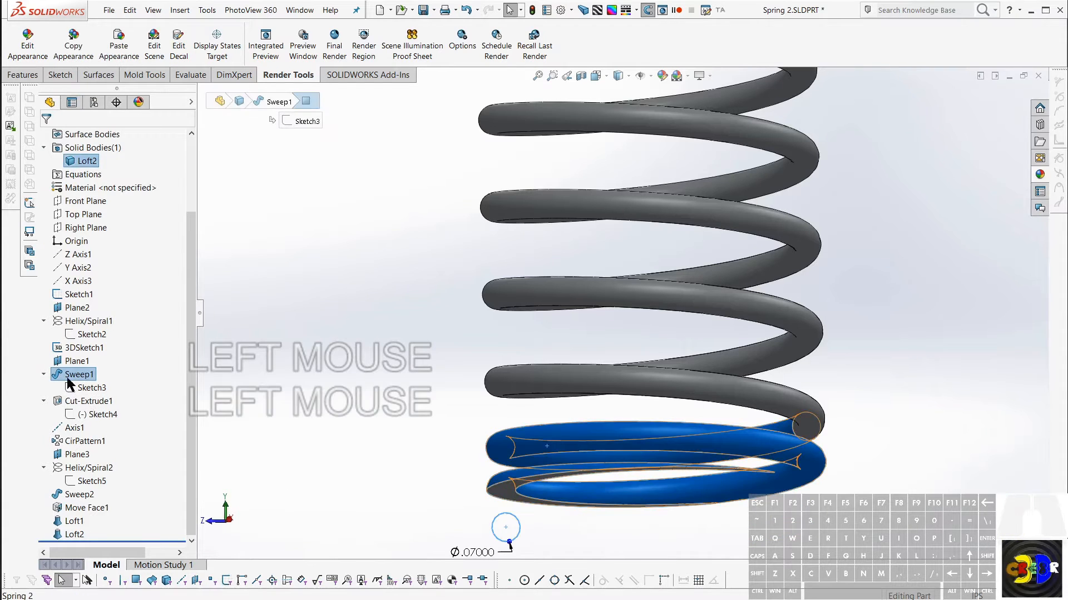
{"action": "left_click", "coordinate": [90, 387]}
{"action": "scroll", "coordinate": [498, 522], "scroll_direction": "down", "scroll_amount": 2}
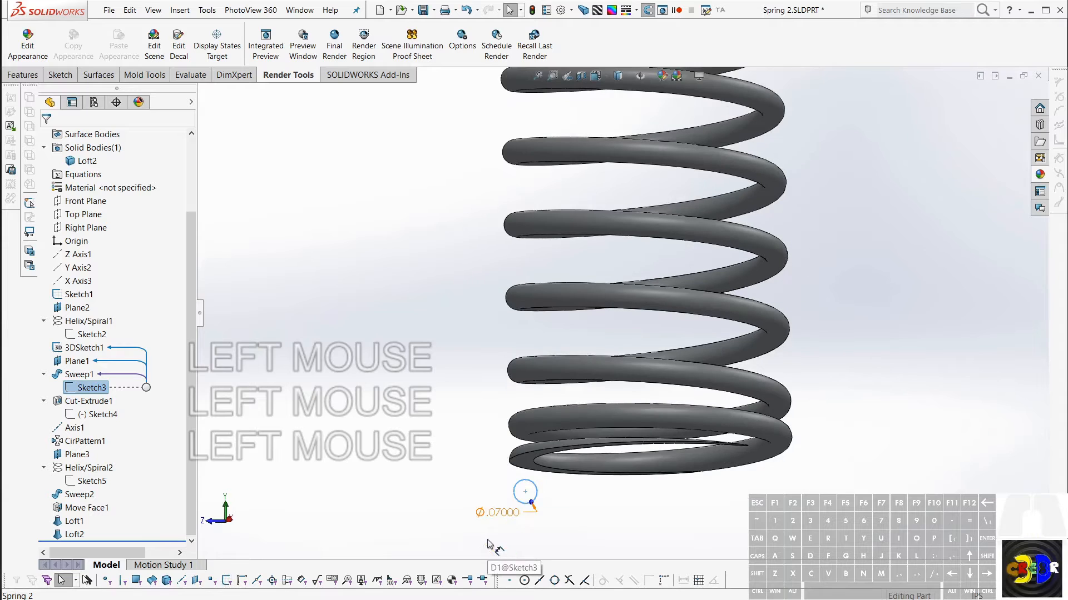
{"action": "mouse_move", "coordinate": [91, 385]}
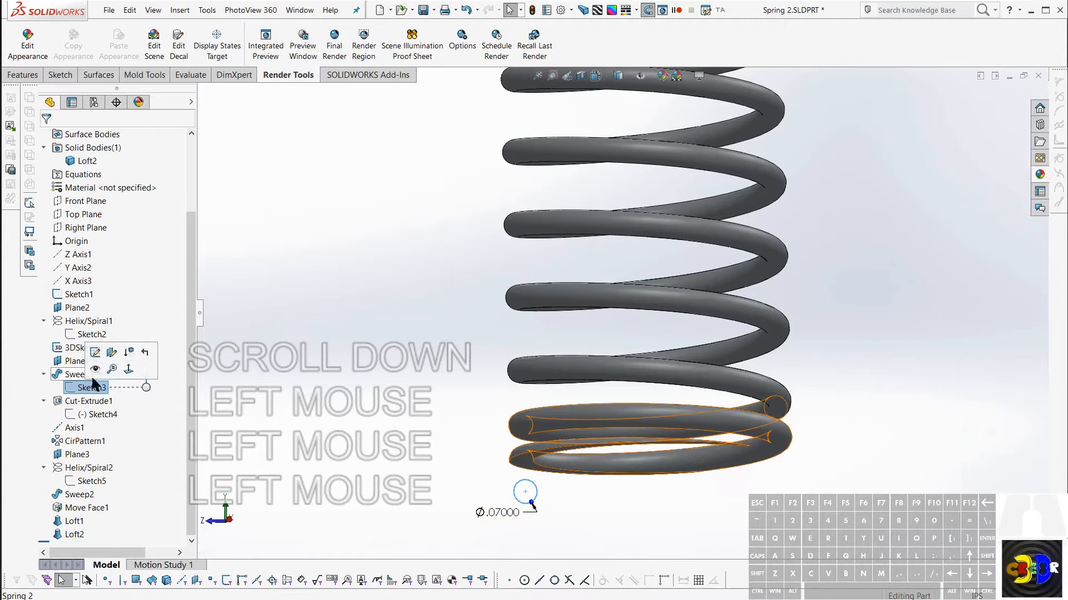
{"action": "left_click", "coordinate": [95, 354]}
{"action": "left_click_drag", "start_coordinate": [499, 516], "coordinate": [429, 509]}
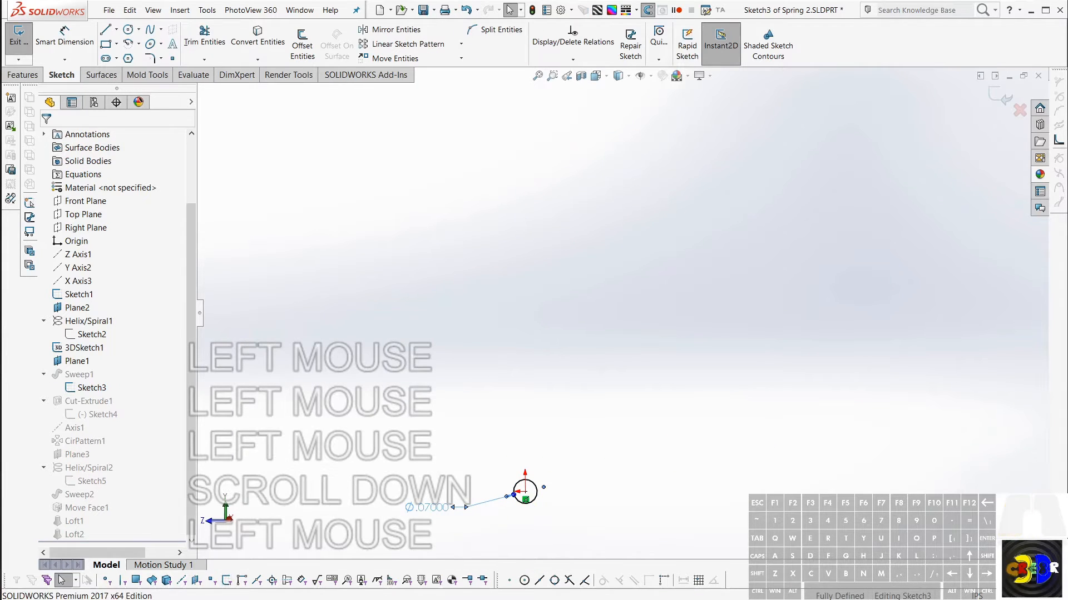
Copy the wire diameter dimension's name, D1@Sketch3, and leave the sketch with a rebuild.
{"action": "left_click", "coordinate": [127, 325]}
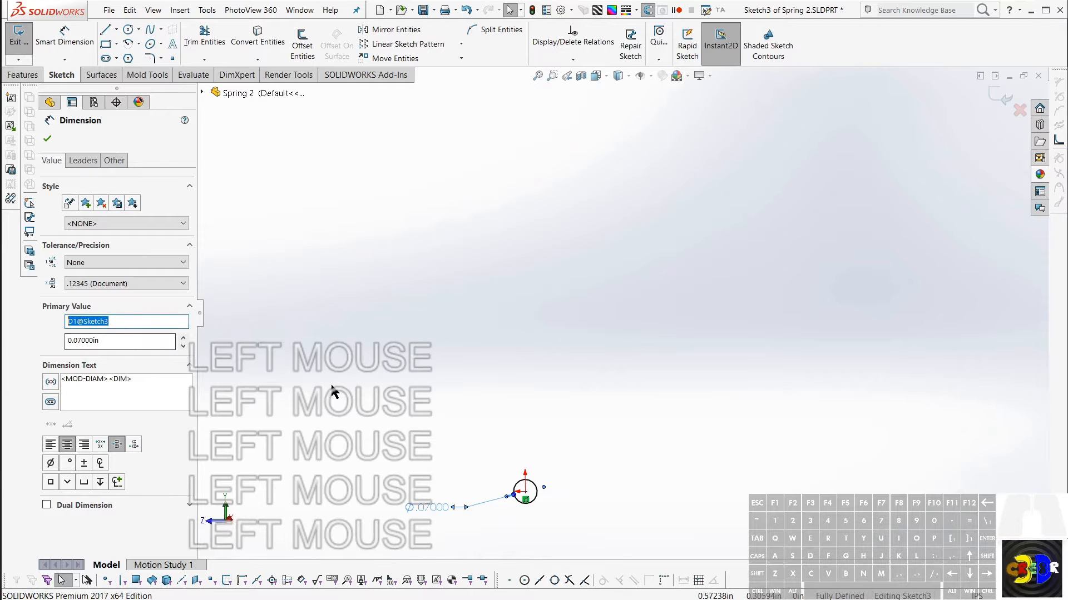
{"action": "key", "text": "ctrl"}
{"action": "key", "text": "ctrl"}
{"action": "key", "text": "ctrl"}
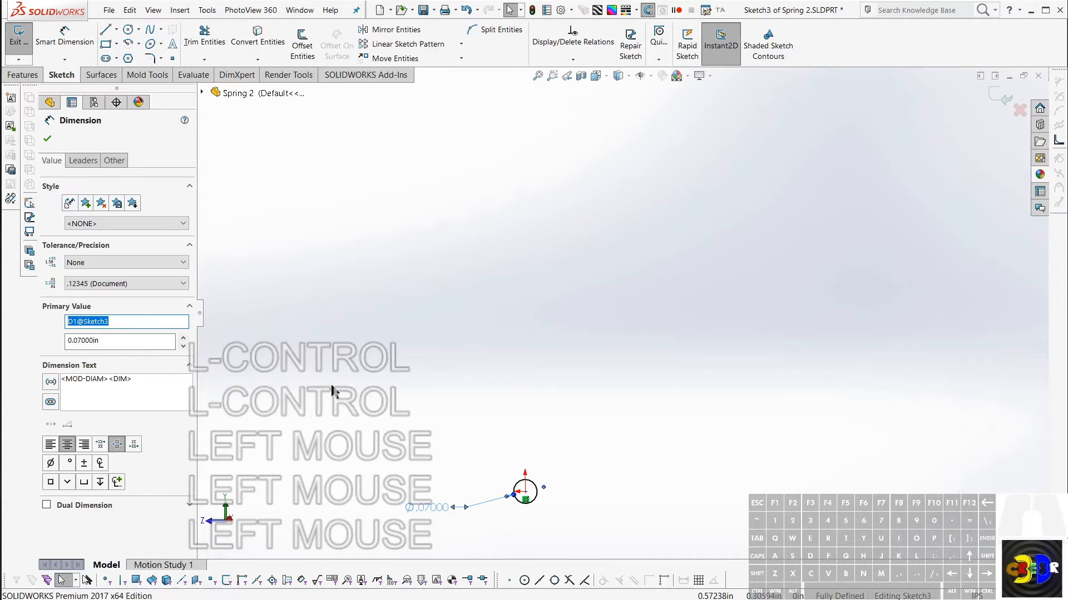
{"action": "key", "text": "ctrl+c"}
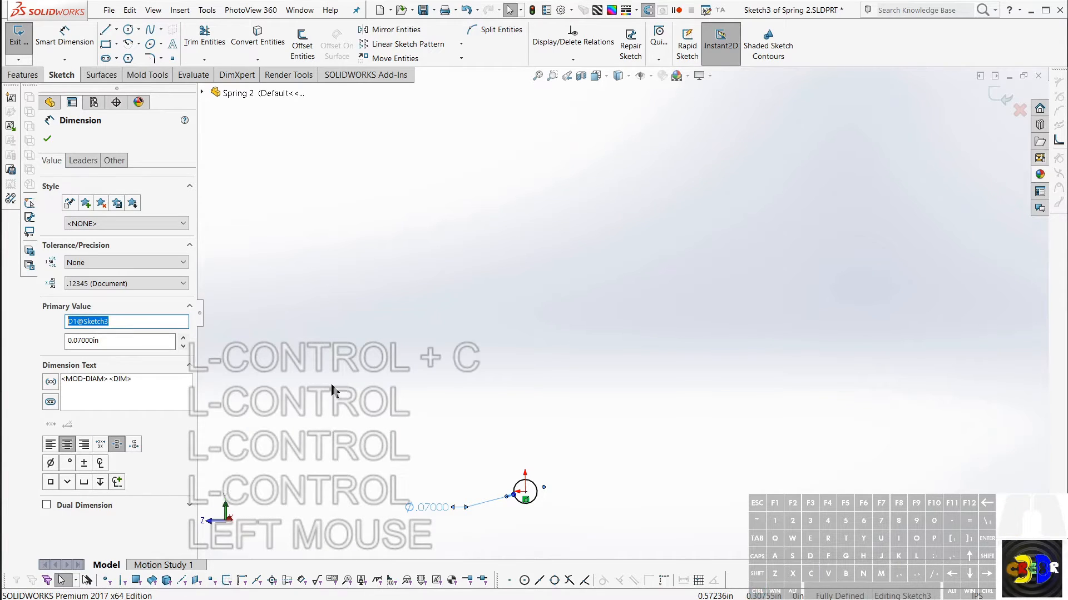
{"action": "left_click", "coordinate": [475, 389]}
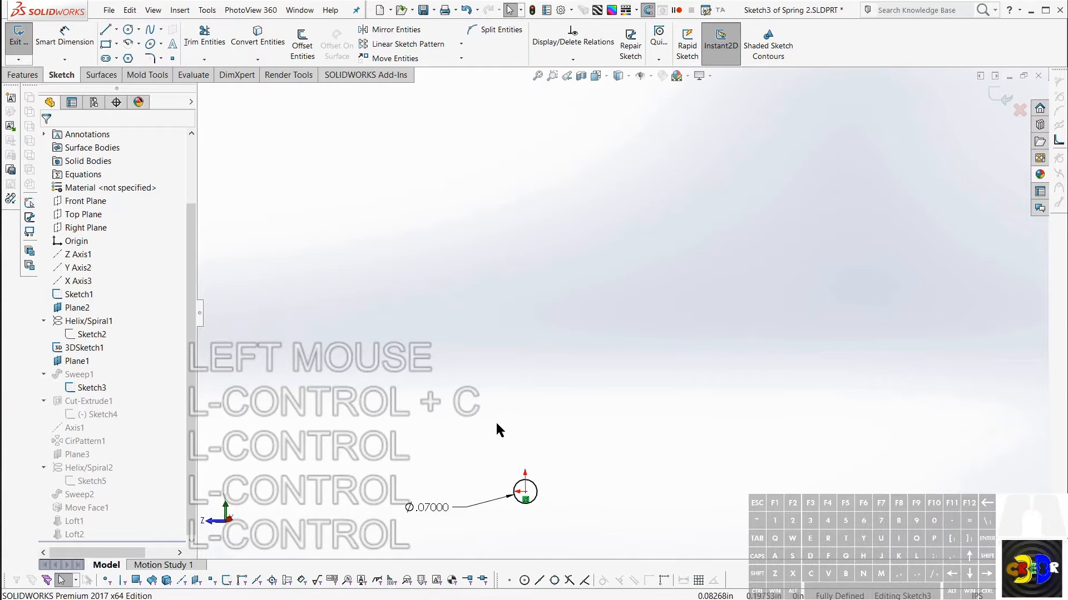
{"action": "key", "text": "r"}
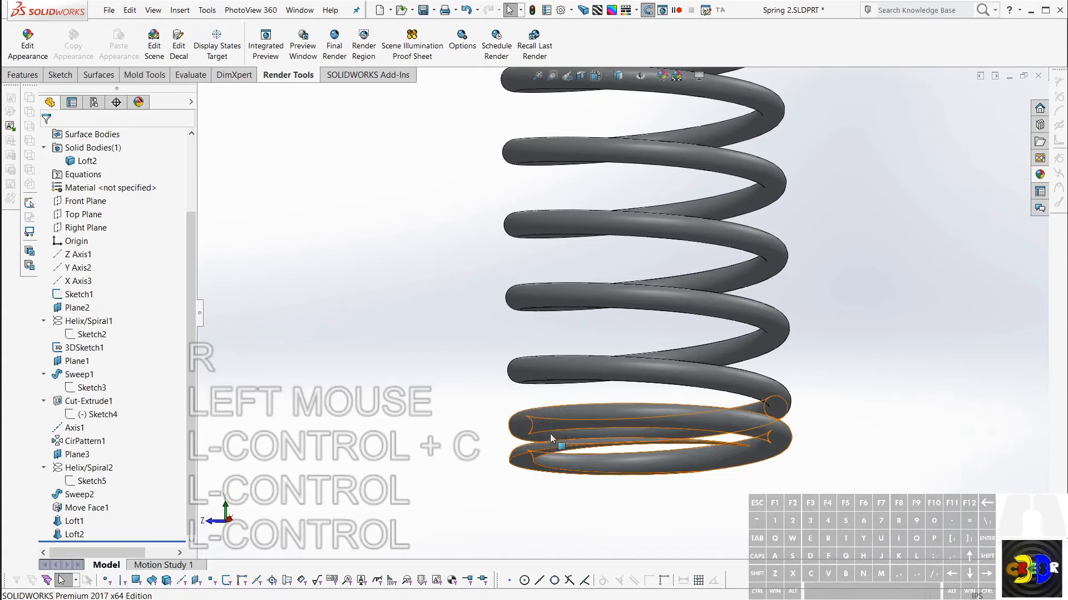
Link the pitch dimension D4@Helix/Spiral1 to the wire diameter with the equation = "D1@Sketch3" and rebuild the spring.
{"action": "left_click", "coordinate": [546, 433]}
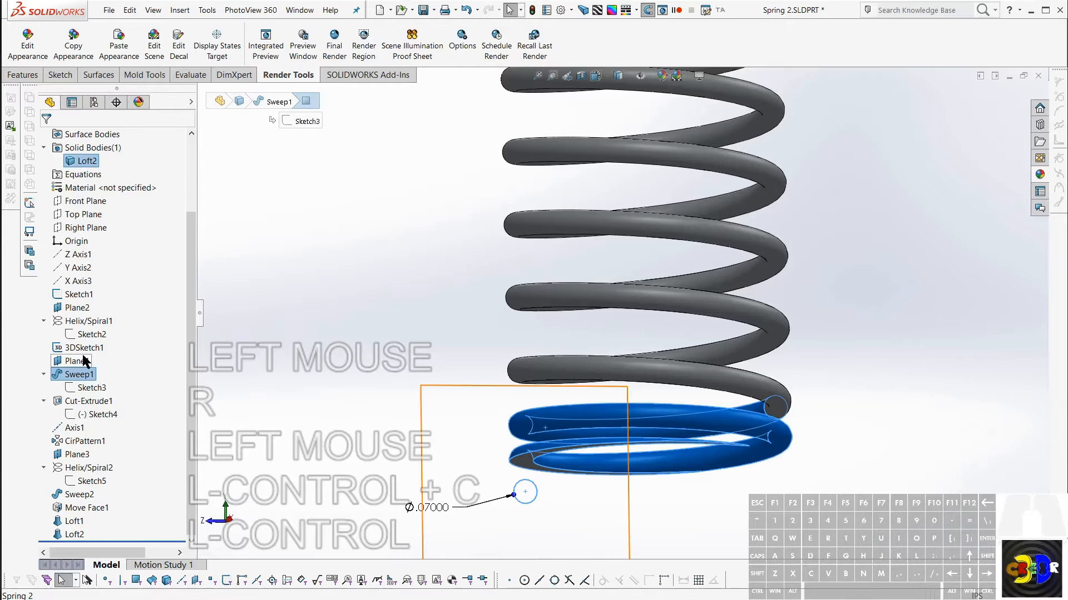
{"action": "left_click", "coordinate": [72, 467]}
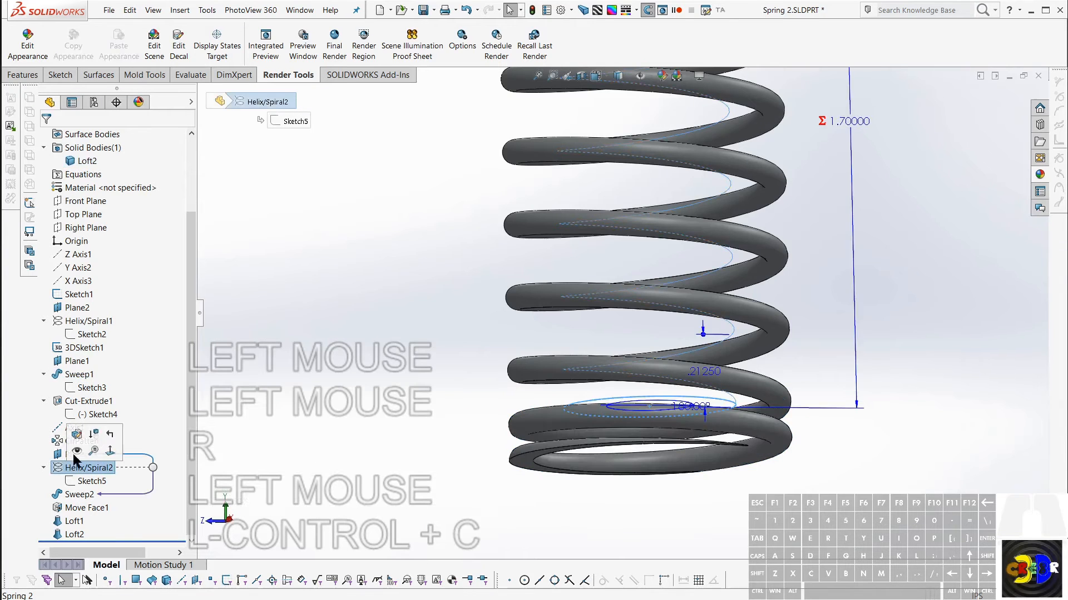
{"action": "left_click", "coordinate": [81, 321]}
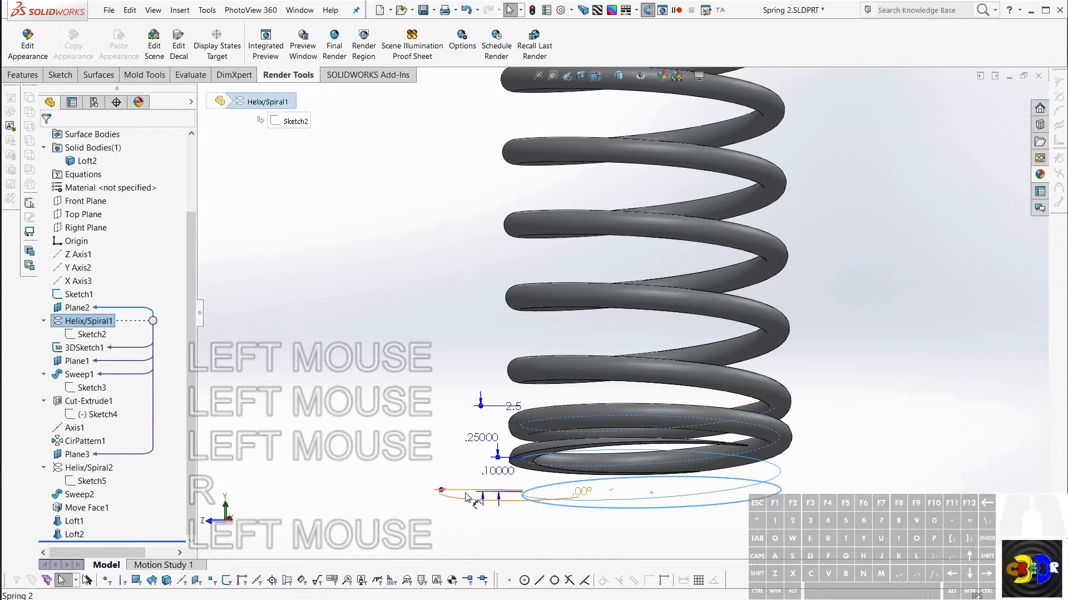
{"action": "double_click", "coordinate": [499, 466]}
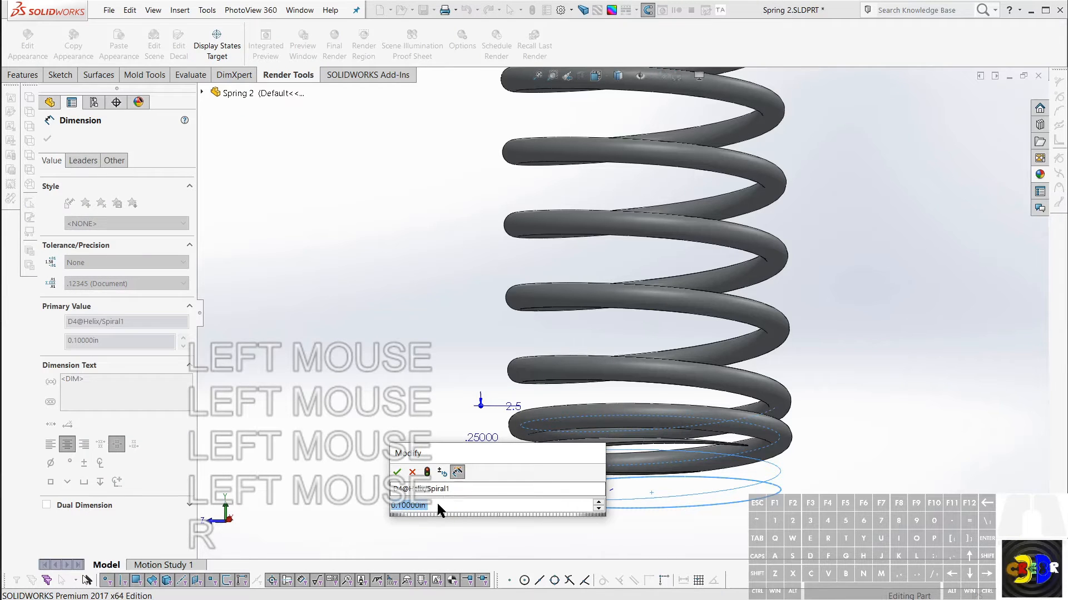
{"action": "left_click_drag", "start_coordinate": [437, 504], "coordinate": [337, 503]}
{"action": "type", "text": "="}
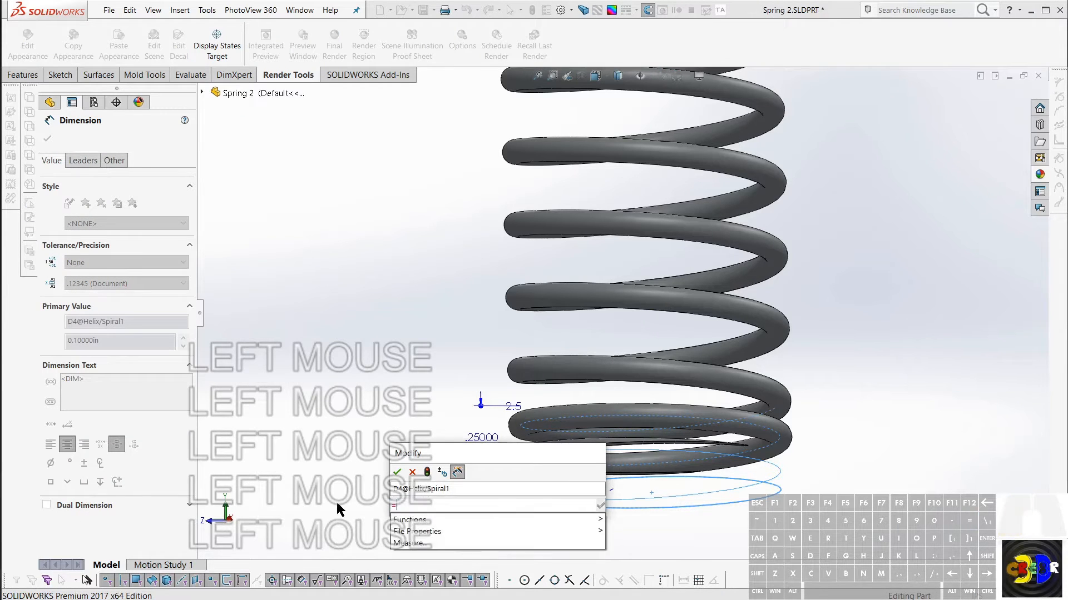
{"action": "key", "text": "shift"}
{"action": "type", "text": "\""}
{"action": "key", "text": "ctrl+v"}
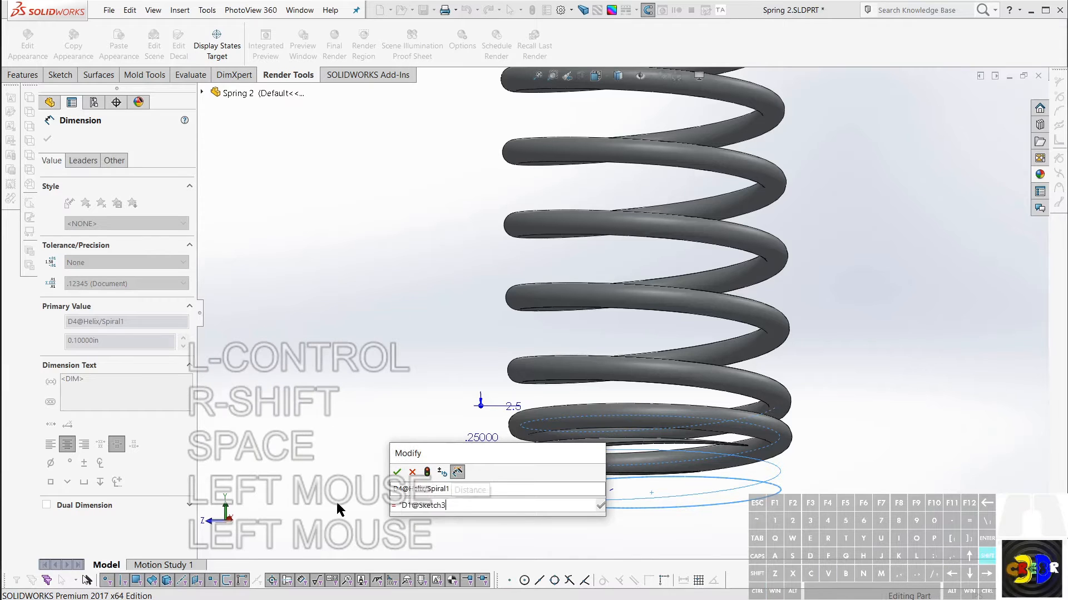
{"action": "type", "text": "\""}
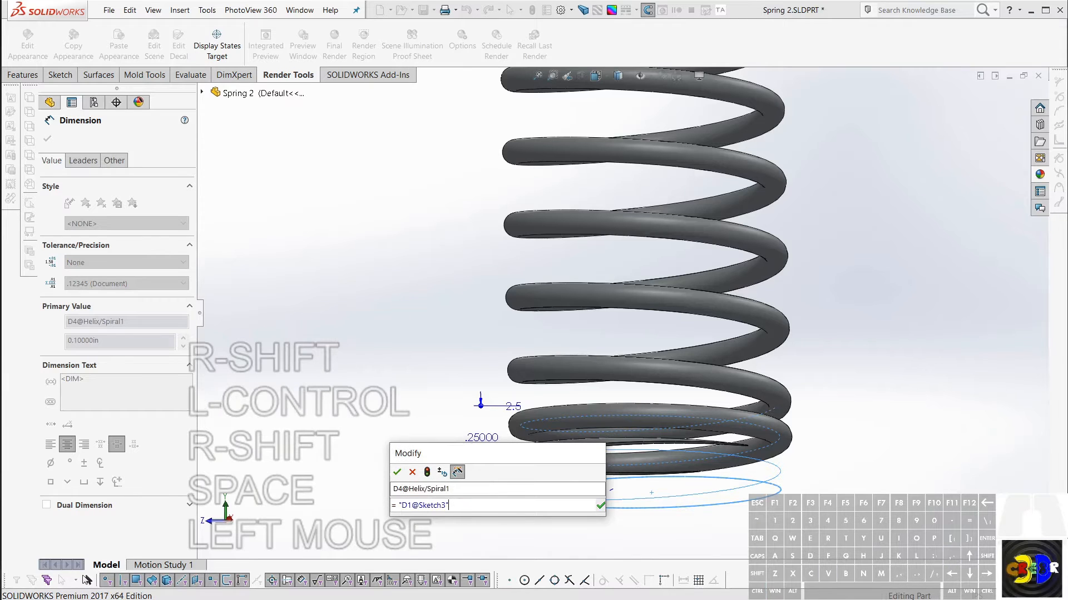
{"action": "left_click", "coordinate": [396, 477]}
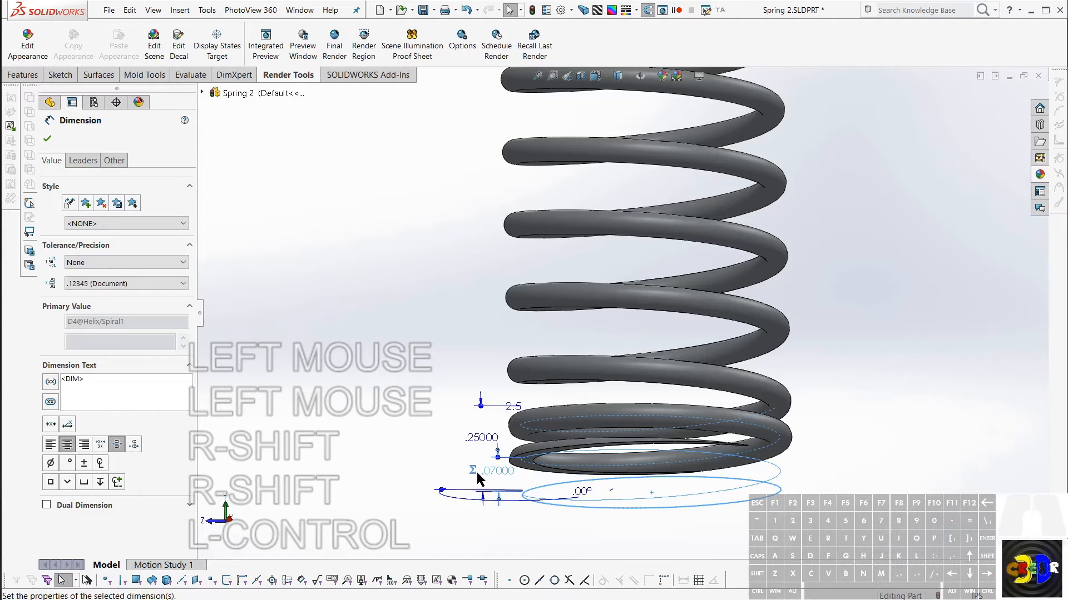
{"action": "left_click", "coordinate": [428, 508]}
{"action": "key", "text": "r"}
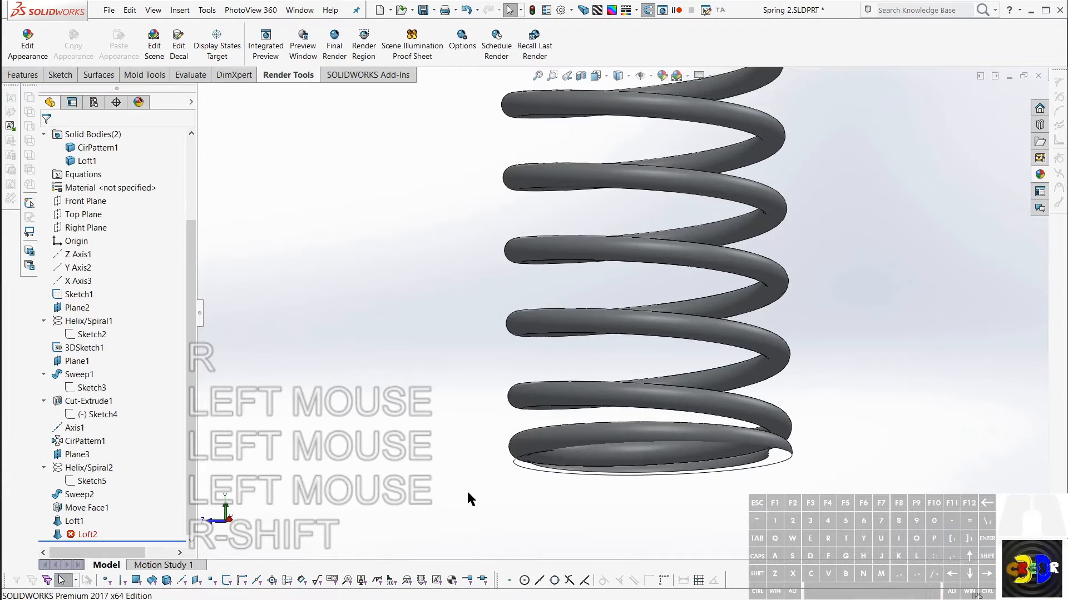
Examine both ends of the spring, trace the middle coils to Helix/Spiral2 and open that helix's overall height dimension for editing.
{"action": "middle_click_drag", "start_coordinate": [608, 438], "coordinate": [607, 452]}
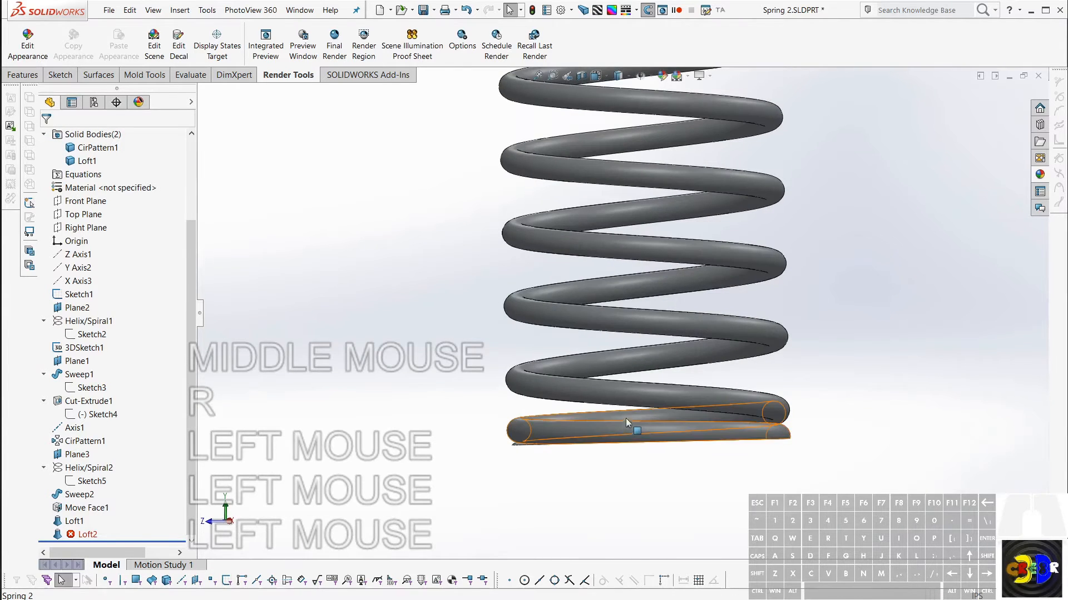
{"action": "scroll", "coordinate": [681, 383], "scroll_direction": "up", "scroll_amount": 4}
{"action": "scroll", "coordinate": [693, 264], "scroll_direction": "down", "scroll_amount": 2}
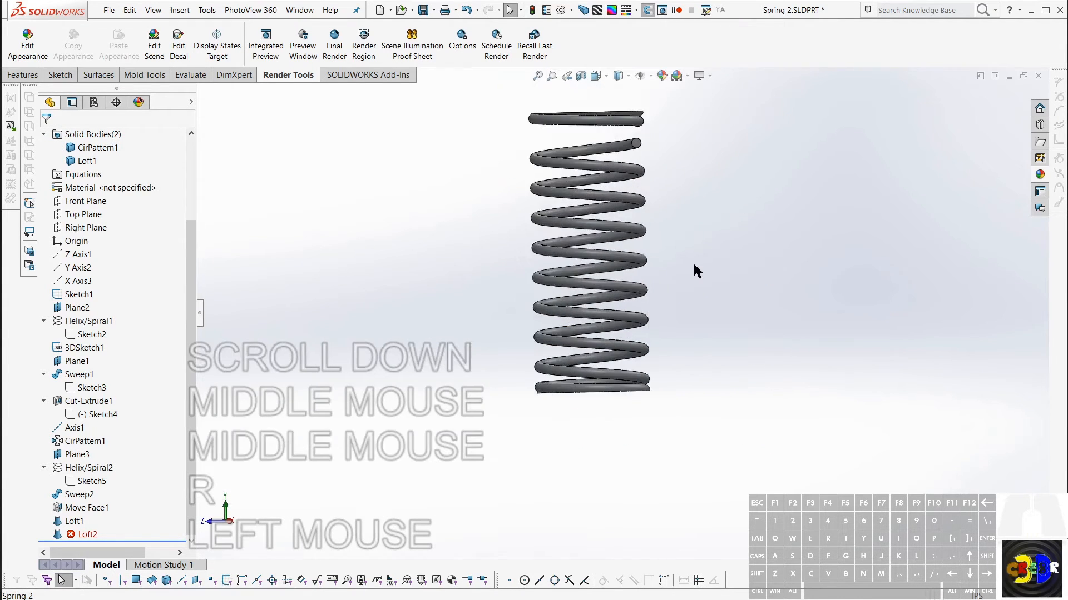
{"action": "scroll", "coordinate": [692, 264], "scroll_direction": "up", "scroll_amount": 1}
{"action": "middle_click_drag", "start_coordinate": [692, 264], "coordinate": [655, 183]}
{"action": "scroll", "coordinate": [641, 178], "scroll_direction": "up", "scroll_amount": 2}
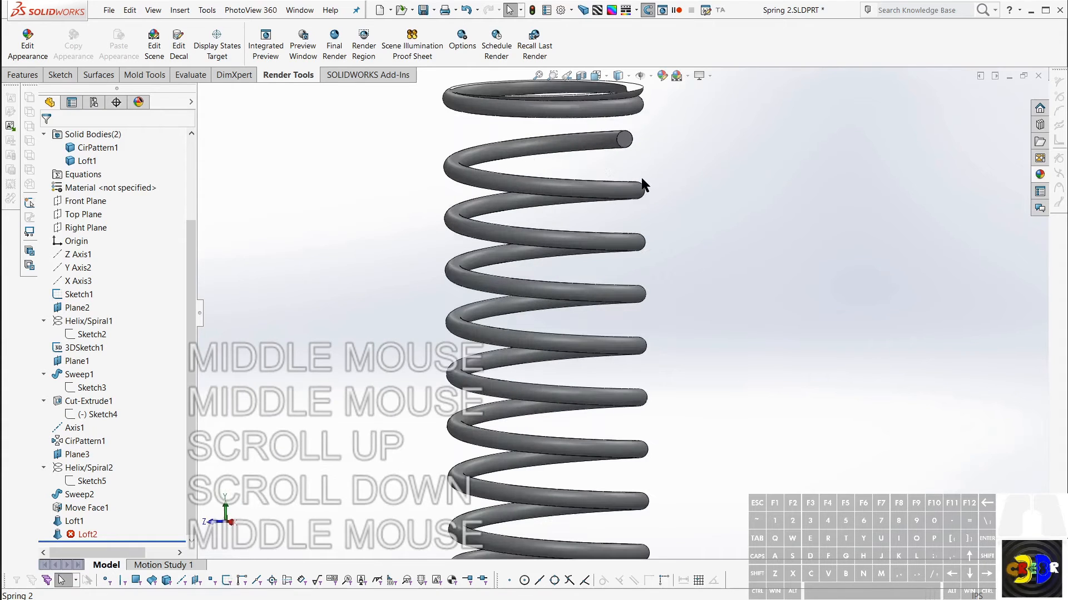
{"action": "left_click", "coordinate": [599, 149]}
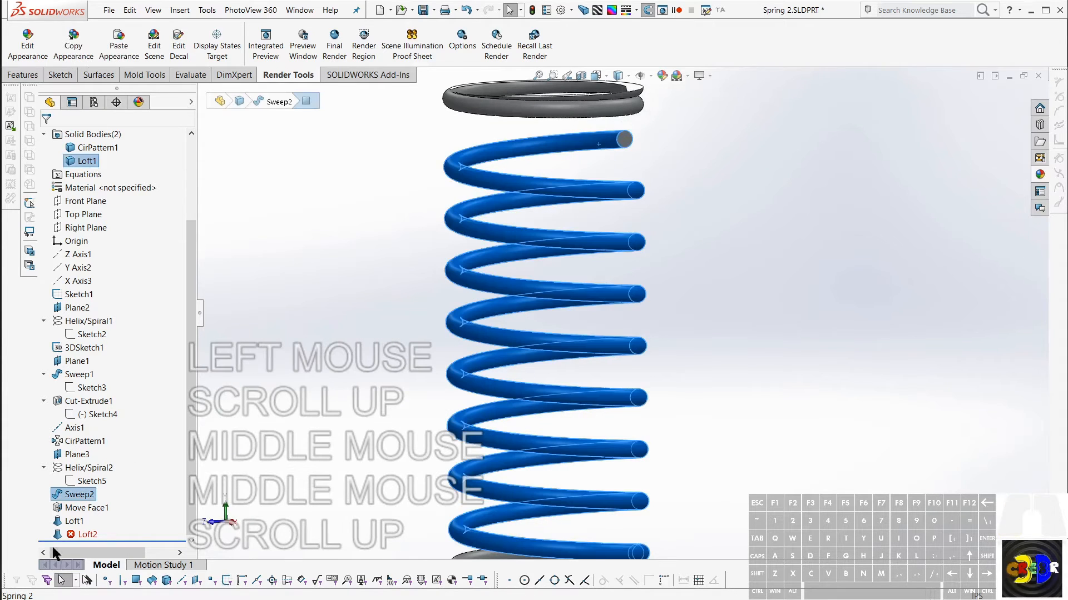
{"action": "left_click", "coordinate": [57, 466]}
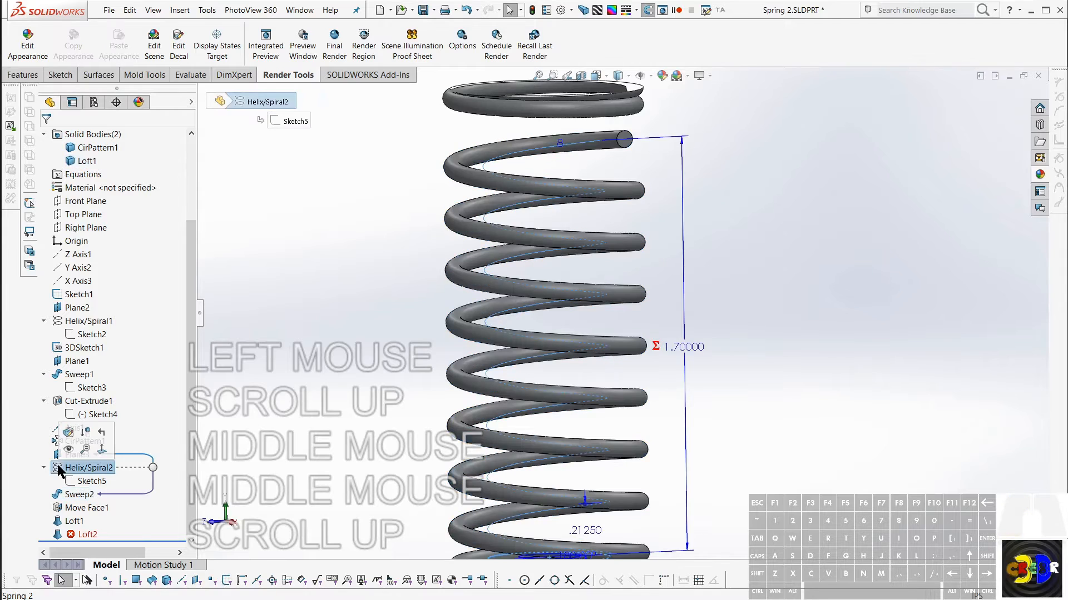
{"action": "double_click", "coordinate": [679, 346]}
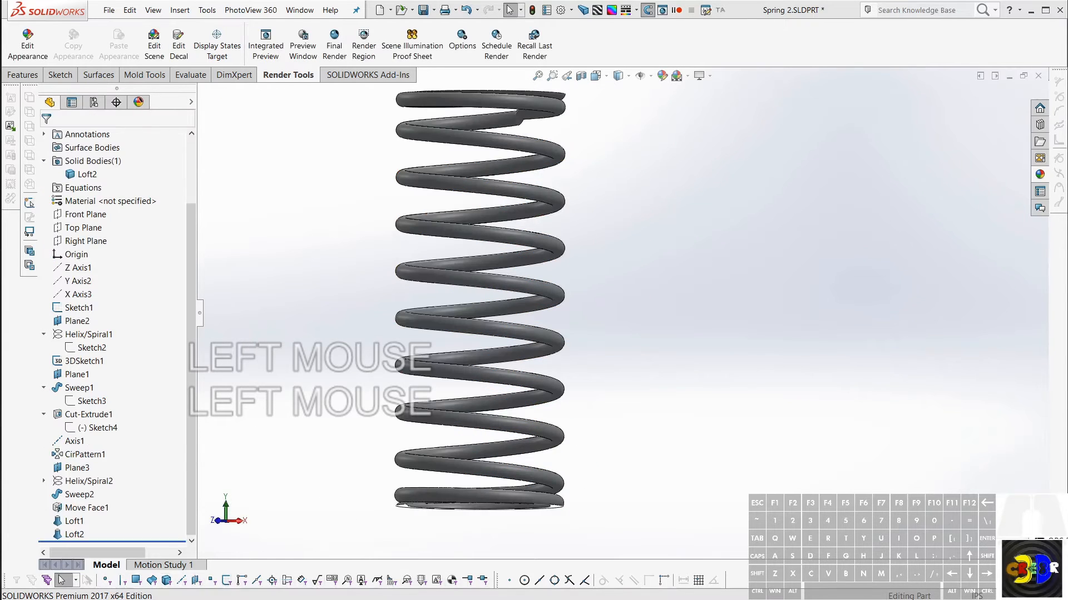
Link Plane2's offset distance to the wire diameter with the equation = "D1@Sketch3" and rebuild the model.
{"action": "left_click", "coordinate": [913, 425]}
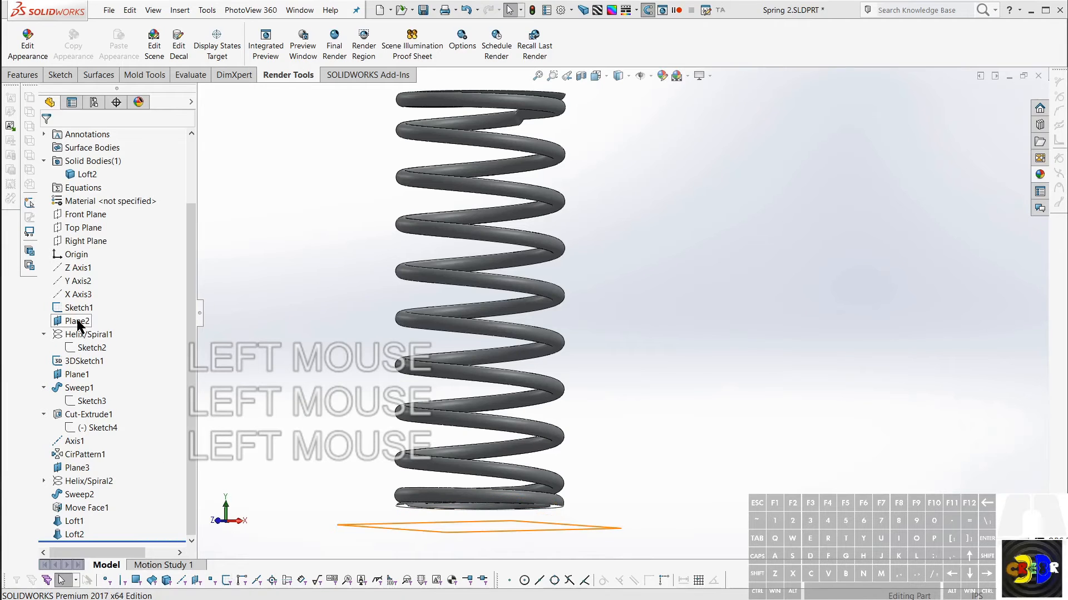
{"action": "left_click", "coordinate": [77, 322]}
{"action": "middle_click_drag", "start_coordinate": [500, 500], "coordinate": [504, 533]}
{"action": "scroll", "coordinate": [500, 517], "scroll_direction": "up", "scroll_amount": 2}
{"action": "scroll", "coordinate": [492, 503], "scroll_direction": "up", "scroll_amount": 1}
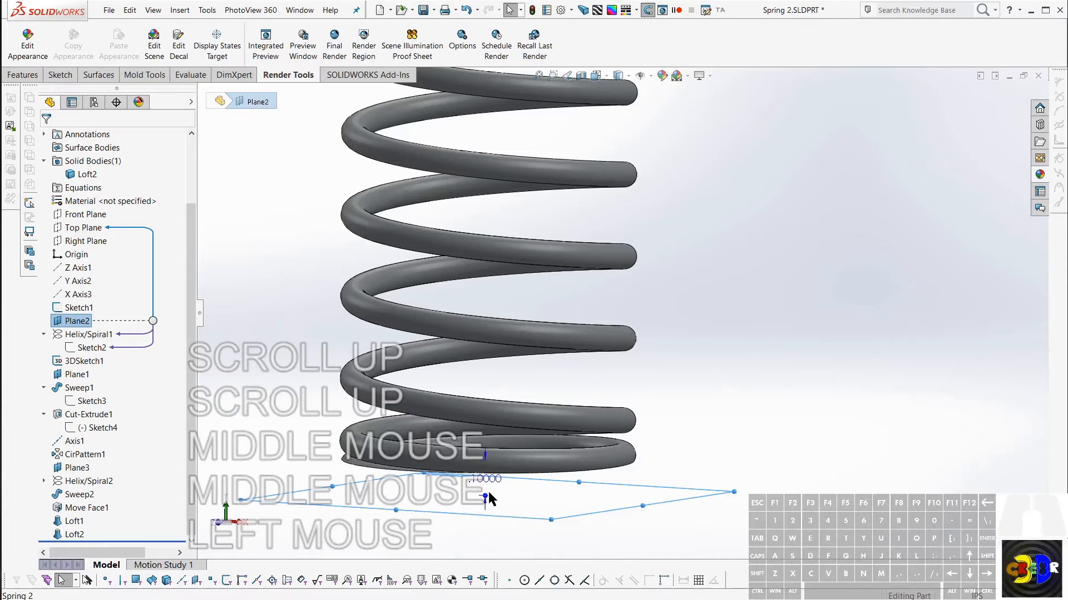
{"action": "left_click_drag", "start_coordinate": [487, 494], "coordinate": [489, 502]}
{"action": "double_click", "coordinate": [484, 496]}
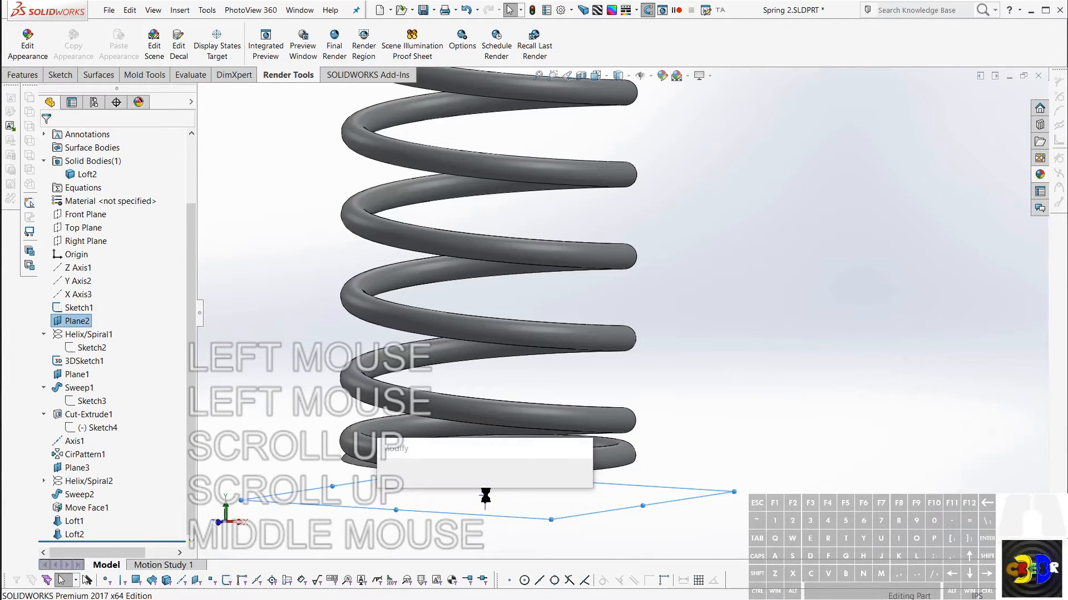
{"action": "type", "text": "= \""}
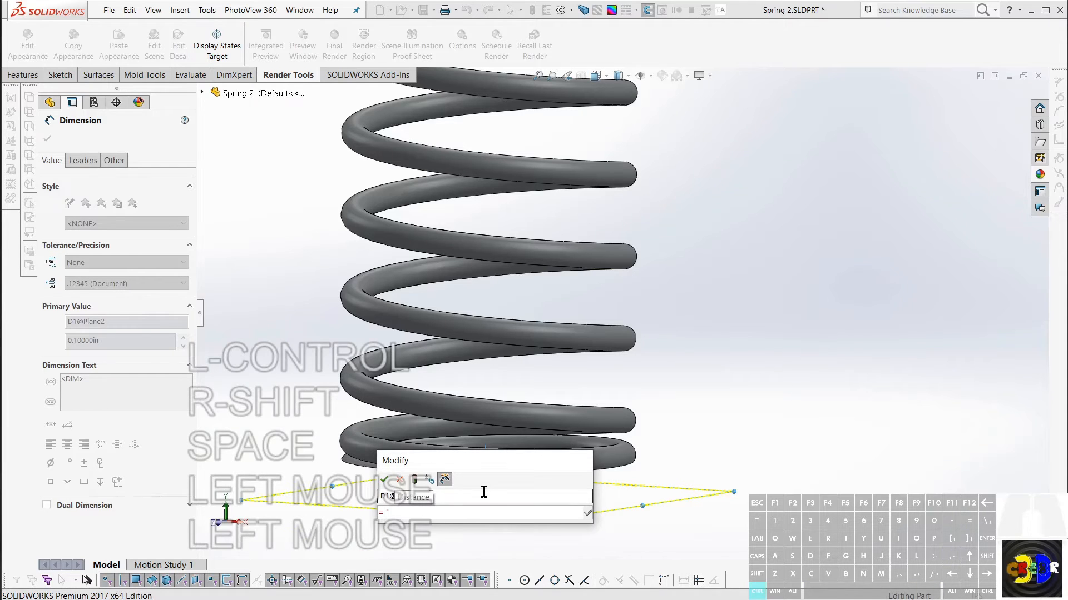
{"action": "type", "text": "D1@Sketch3"}
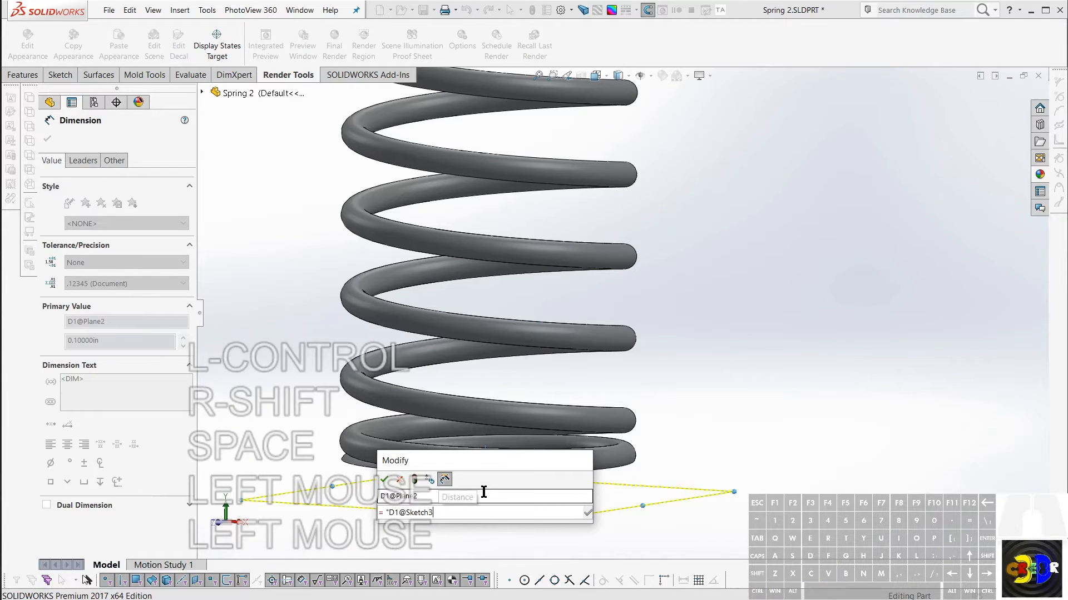
{"action": "type", "text": "\""}
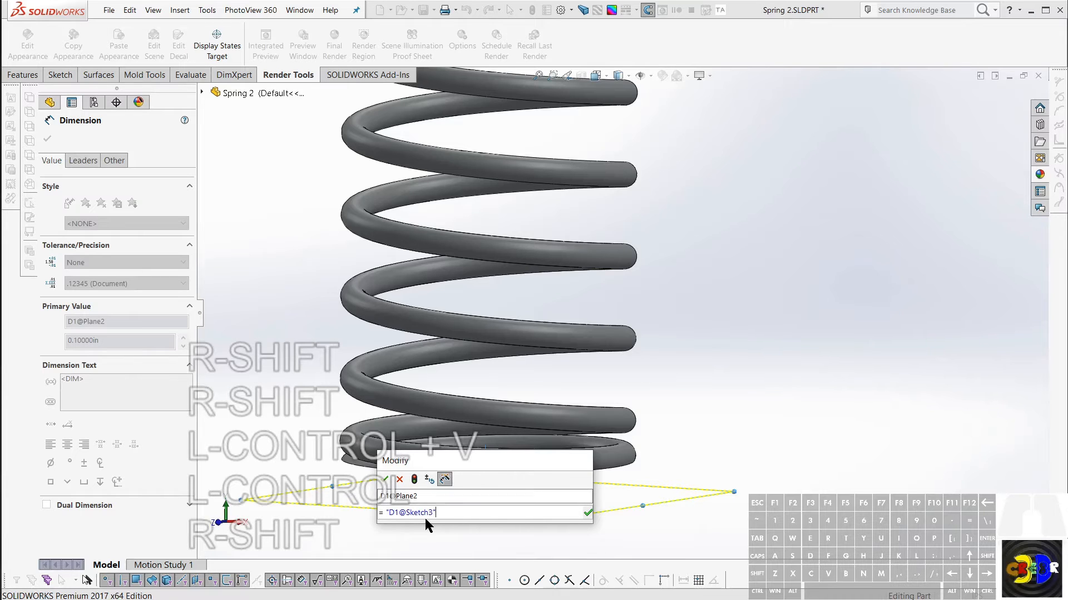
{"action": "left_click", "coordinate": [385, 479]}
{"action": "left_click", "coordinate": [616, 360]}
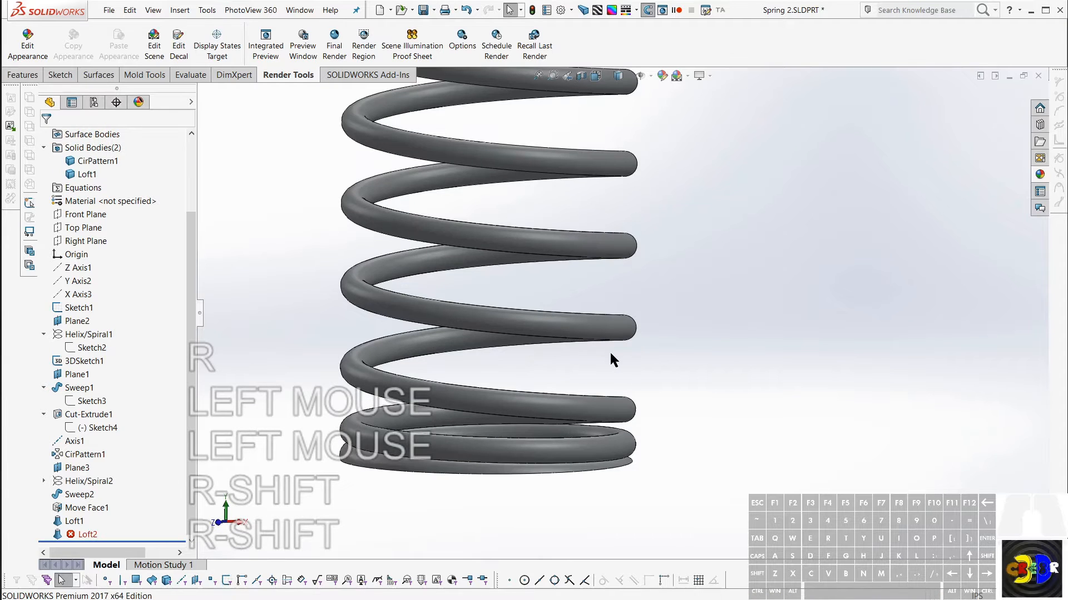
Change the wire diameter multiplier in Helix/Spiral2's height equation to 1.5, giving =(("D3@Sketch1" * .5) - ("D1@Sketch3" * 1.5)) * 2, and rebuild.
{"action": "scroll", "coordinate": [609, 351], "scroll_direction": "down", "scroll_amount": 3}
{"action": "scroll", "coordinate": [614, 175], "scroll_direction": "up", "scroll_amount": 3}
{"action": "middle_click", "coordinate": [591, 176]}
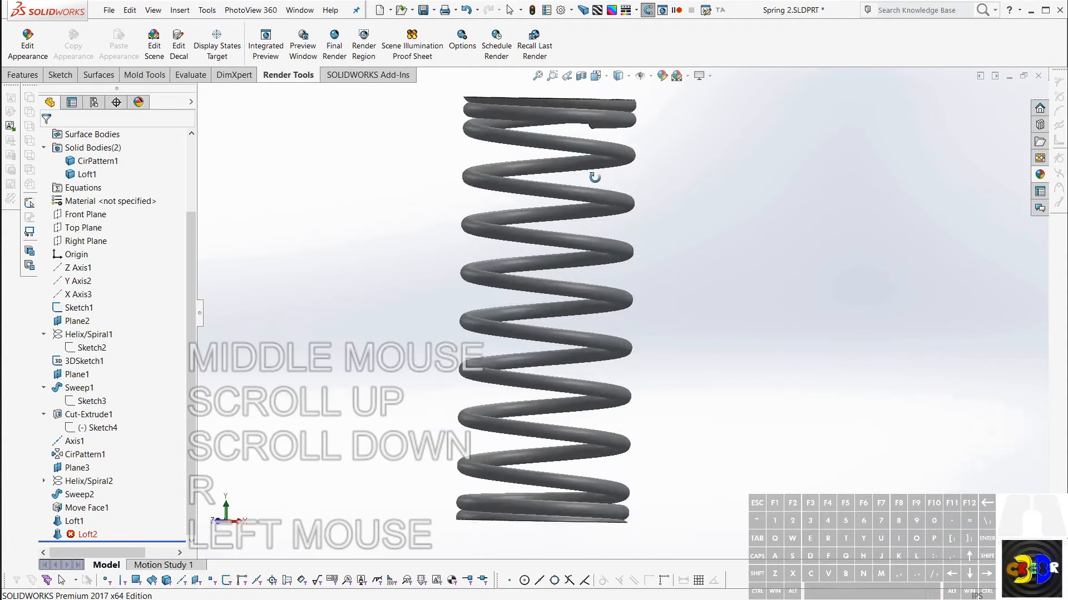
{"action": "left_click", "coordinate": [593, 147]}
{"action": "left_click", "coordinate": [86, 484]}
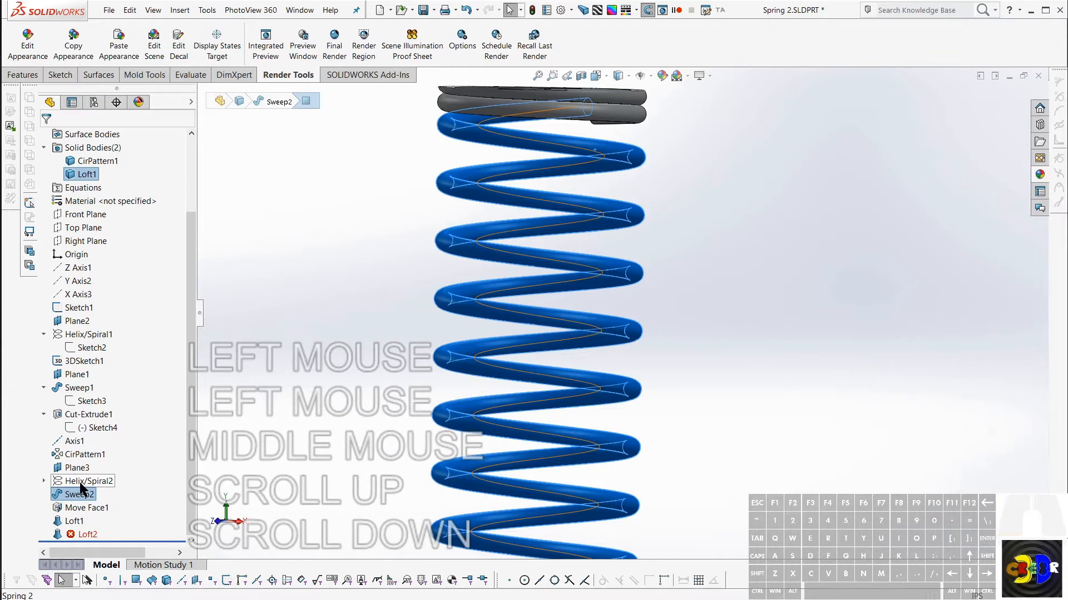
{"action": "double_click", "coordinate": [81, 483]}
{"action": "double_click", "coordinate": [609, 339]}
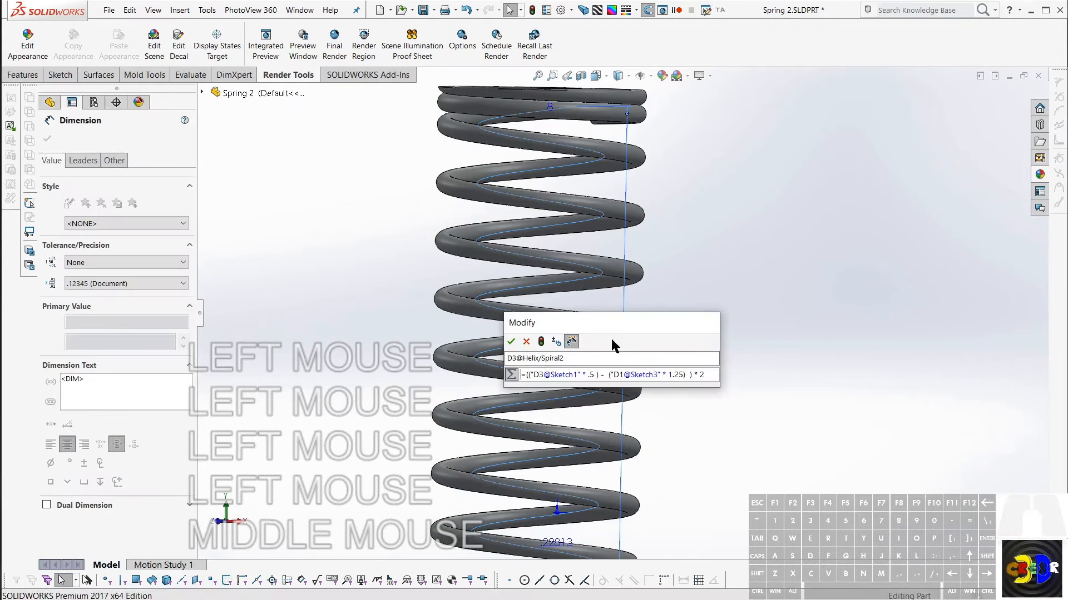
{"action": "left_click", "coordinate": [662, 376]}
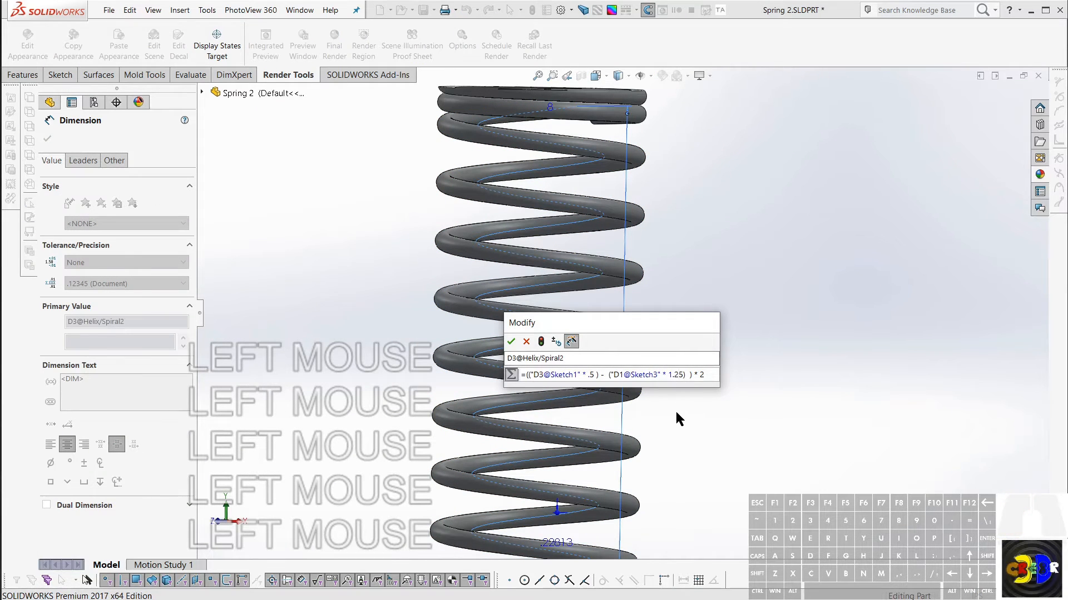
{"action": "key", "text": "BackSpace"}
{"action": "key", "text": "BackSpace"}
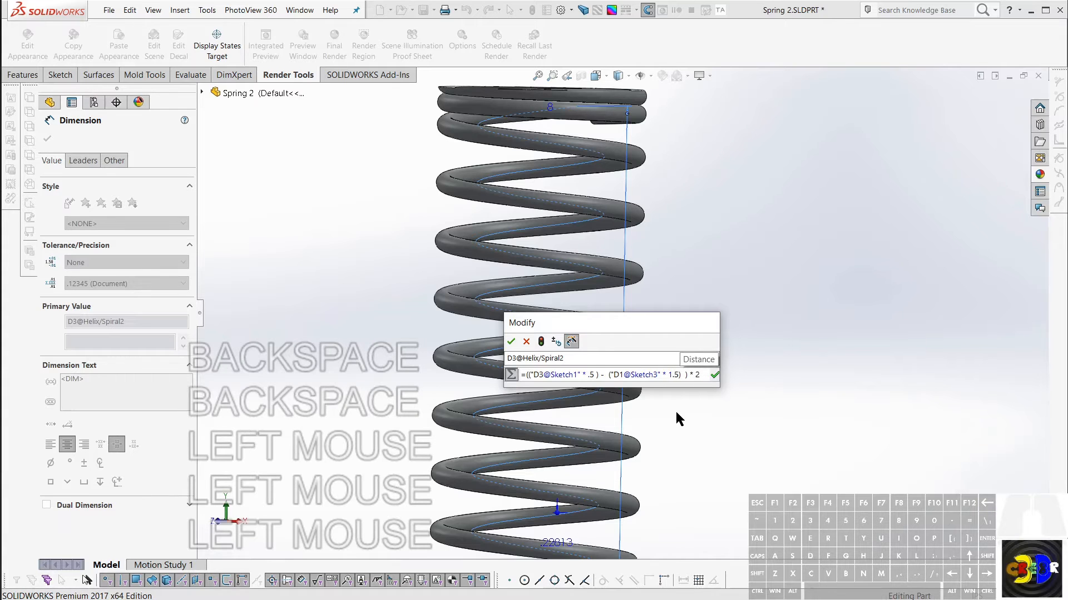
{"action": "key", "text": "Return"}
{"action": "key", "text": "Return"}
{"action": "left_click", "coordinate": [511, 342]}
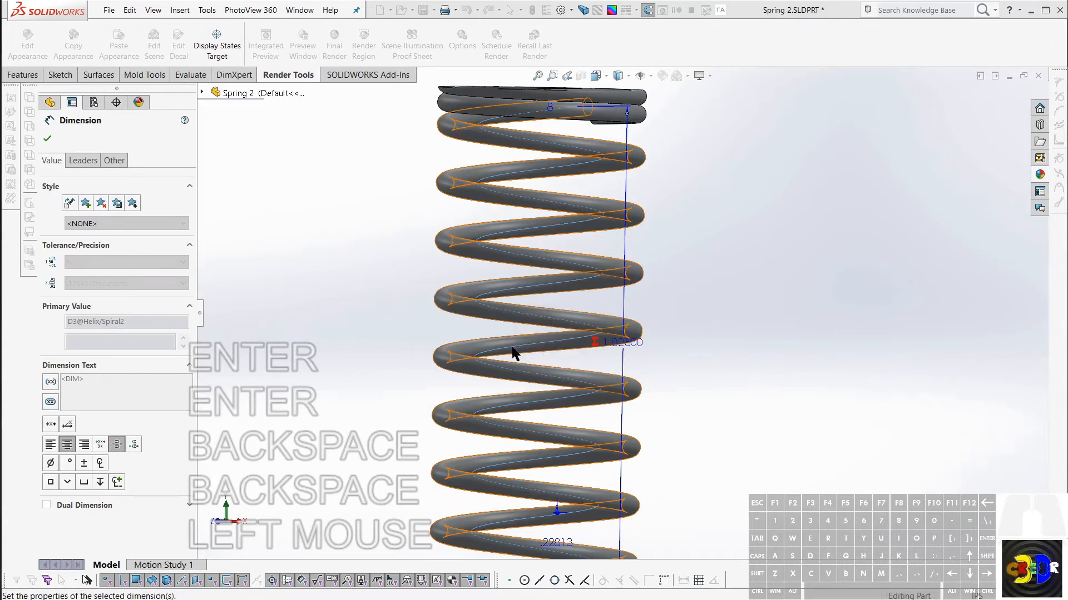
{"action": "key", "text": "r"}
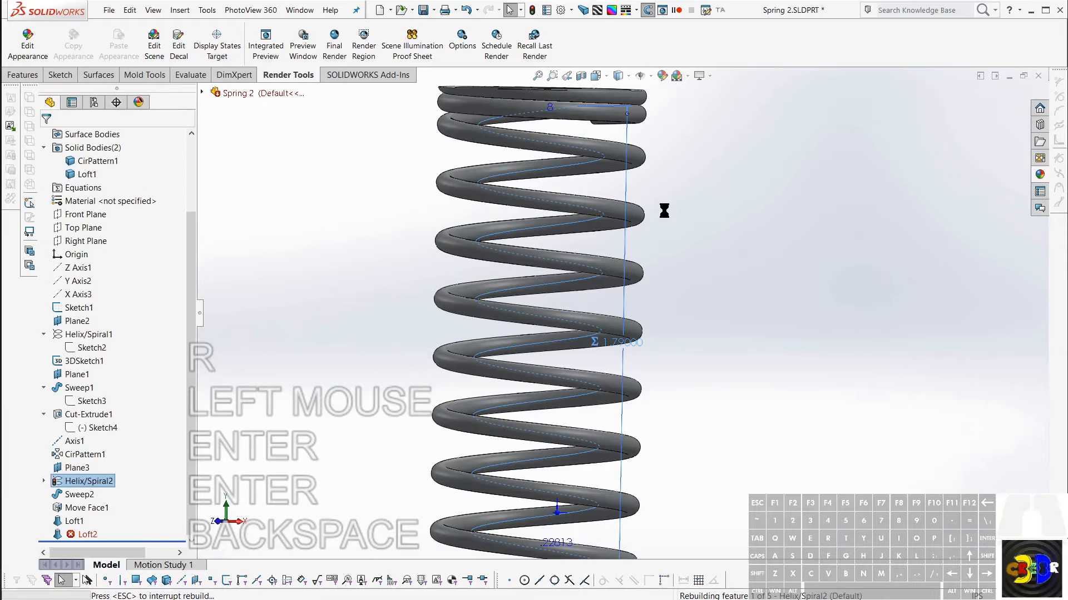
Examine the rebuilt spring as a whole and close up where the middle coils meet the upper end coils.
{"action": "middle_click_drag", "start_coordinate": [608, 135], "coordinate": [612, 223]}
{"action": "scroll", "coordinate": [572, 156], "scroll_direction": "up", "scroll_amount": 2}
{"action": "scroll", "coordinate": [612, 222], "scroll_direction": "down", "scroll_amount": 2}
{"action": "middle_click_drag", "start_coordinate": [612, 222], "coordinate": [607, 259]}
{"action": "scroll", "coordinate": [607, 258], "scroll_direction": "up", "scroll_amount": 3}
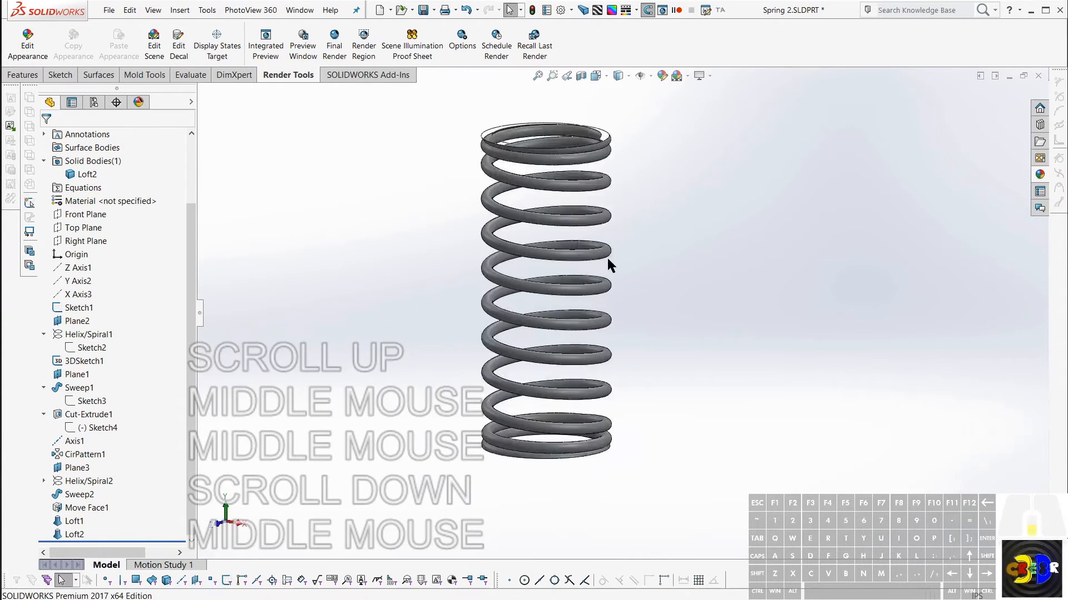
{"action": "scroll", "coordinate": [607, 258], "scroll_direction": "up", "scroll_amount": 1}
{"action": "middle_click_drag", "start_coordinate": [578, 332], "coordinate": [596, 209]}
{"action": "scroll", "coordinate": [612, 206], "scroll_direction": "up", "scroll_amount": 3}
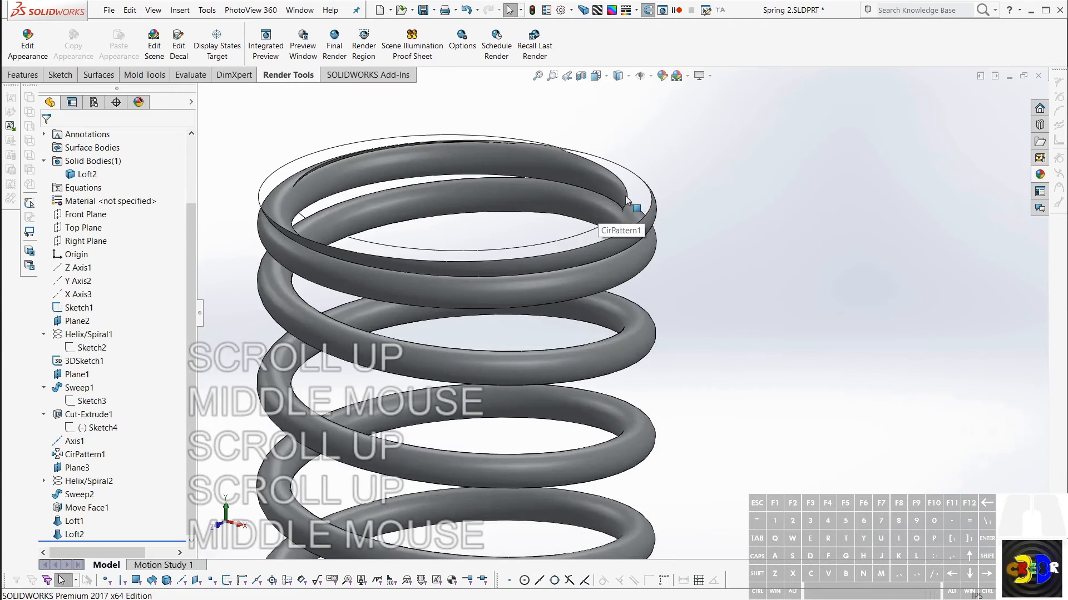
{"action": "scroll", "coordinate": [552, 358], "scroll_direction": "down", "scroll_amount": 6}
{"action": "scroll", "coordinate": [706, 377], "scroll_direction": "down", "scroll_amount": 4}
{"action": "scroll", "coordinate": [705, 381], "scroll_direction": "up", "scroll_amount": 6}
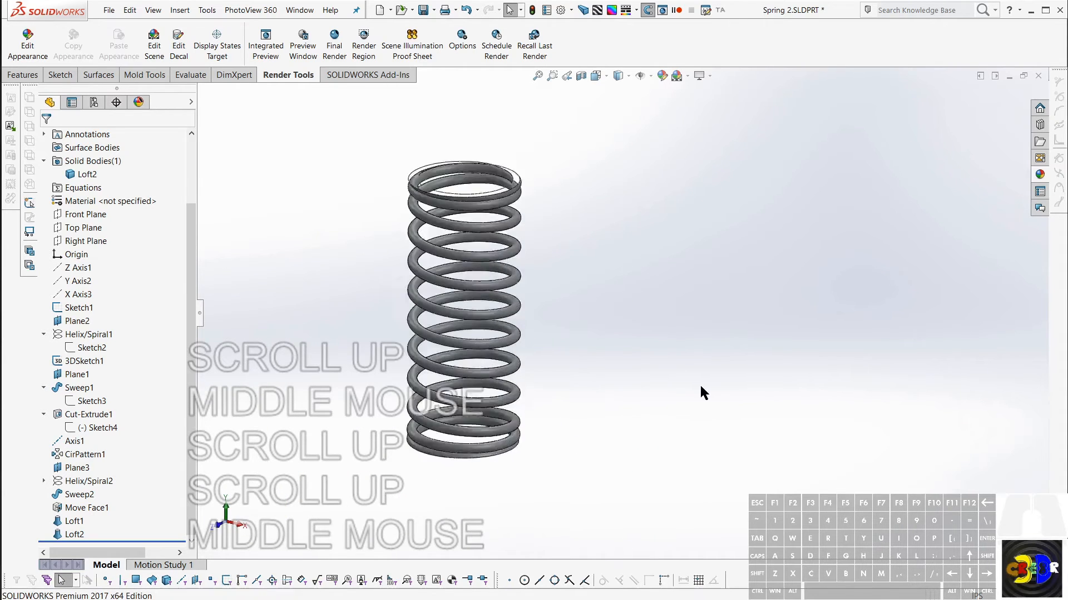
Select the flat ground face at the spring's lower end and roll the model back to just before Cut-Extrude1.
{"action": "middle_click_drag", "start_coordinate": [466, 396], "coordinate": [454, 371]}
{"action": "scroll", "coordinate": [461, 365], "scroll_direction": "up", "scroll_amount": 1}
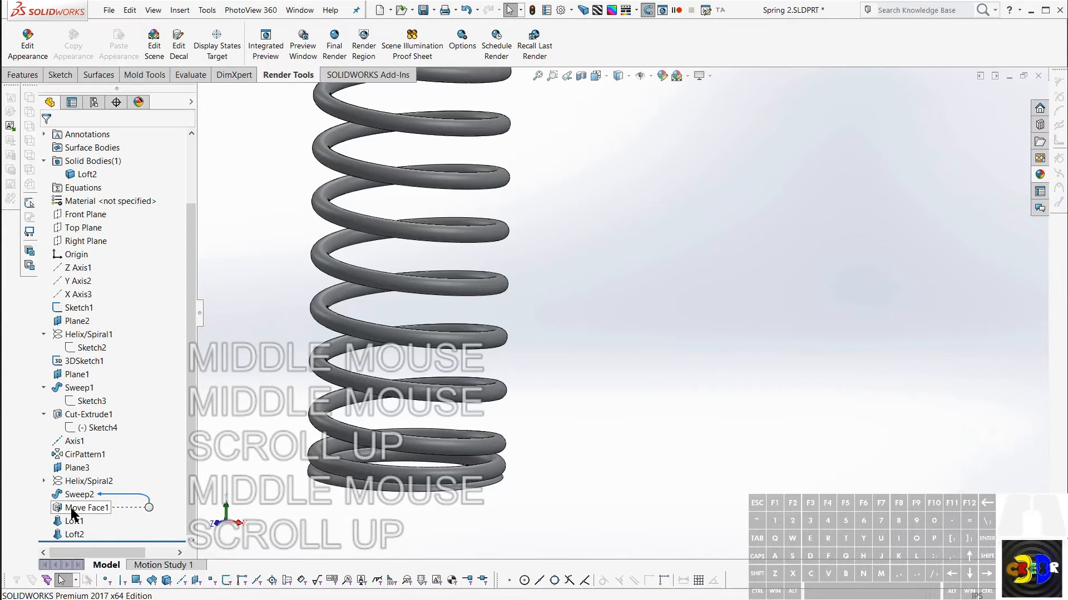
{"action": "middle_click_drag", "start_coordinate": [281, 493], "coordinate": [317, 476]}
{"action": "left_click", "coordinate": [318, 477]}
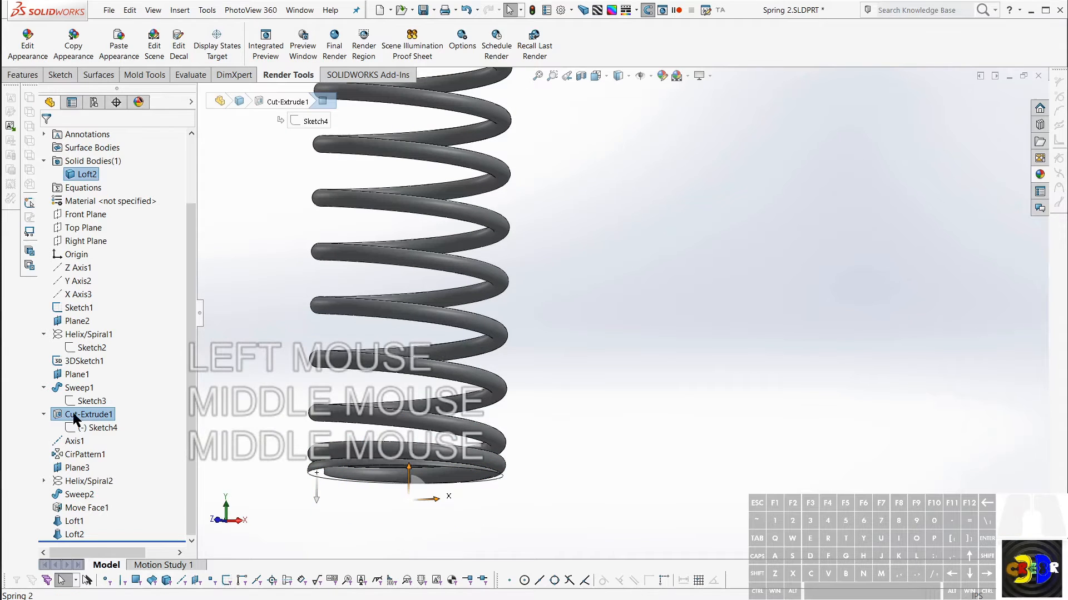
{"action": "key", "text": "ctrl+alt+r"}
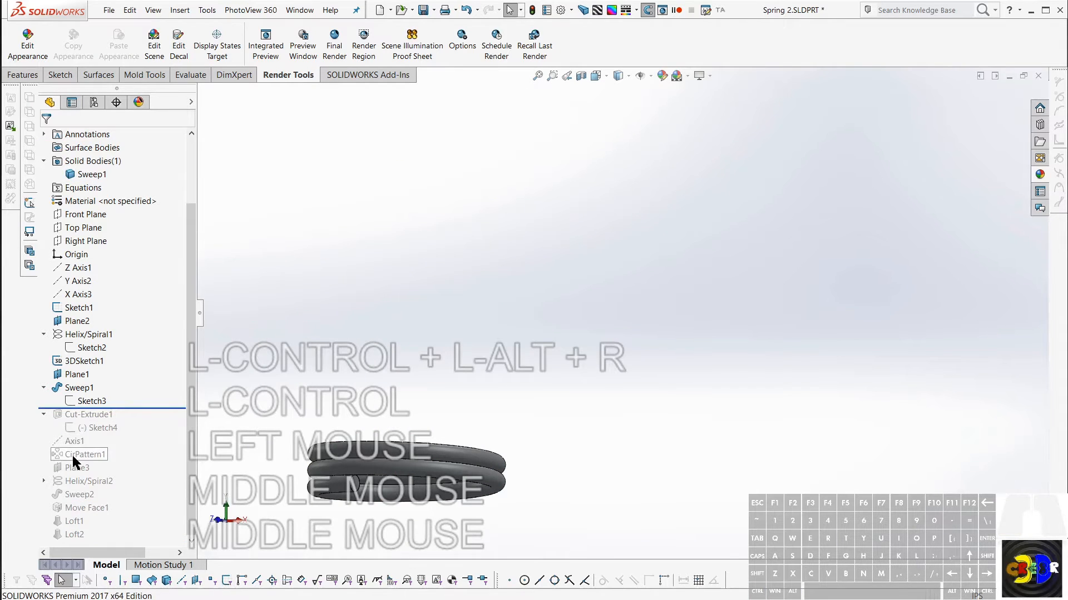
Start Move Face in Offset mode and select all four outer wire faces of the Sweep1 end coils.
{"action": "middle_click_drag", "start_coordinate": [378, 500], "coordinate": [409, 422]}
{"action": "left_click", "coordinate": [380, 479]}
{"action": "left_click", "coordinate": [407, 412]}
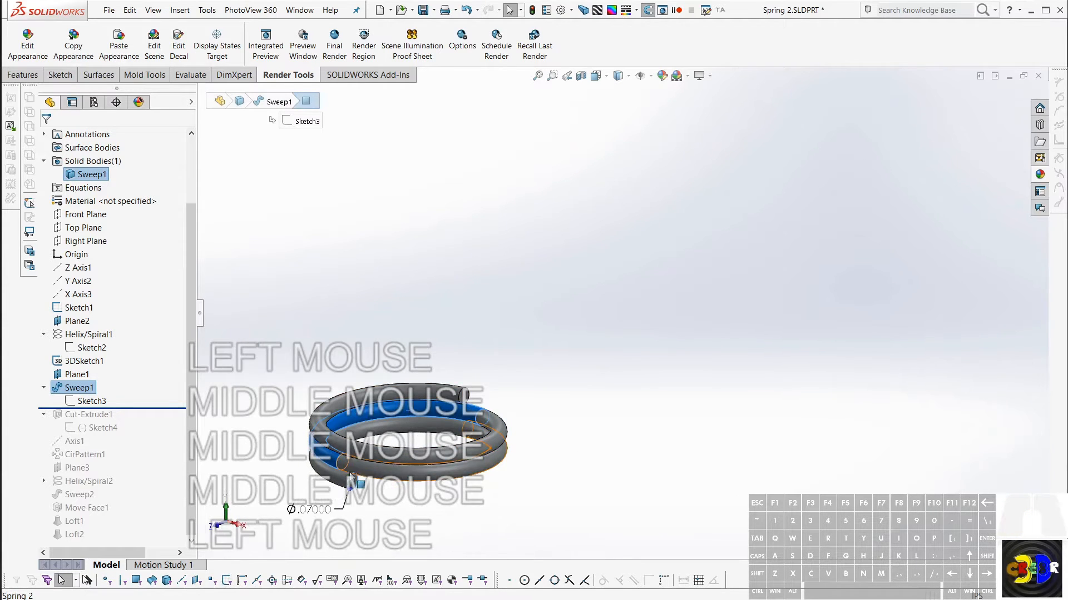
{"action": "left_click", "coordinate": [362, 231]}
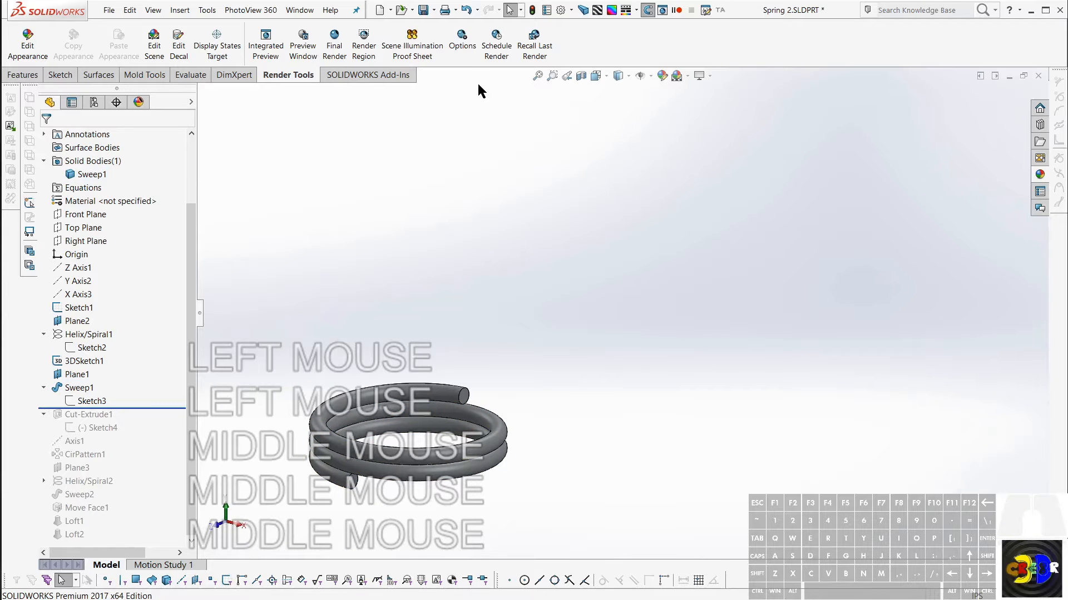
{"action": "left_click", "coordinate": [23, 76]}
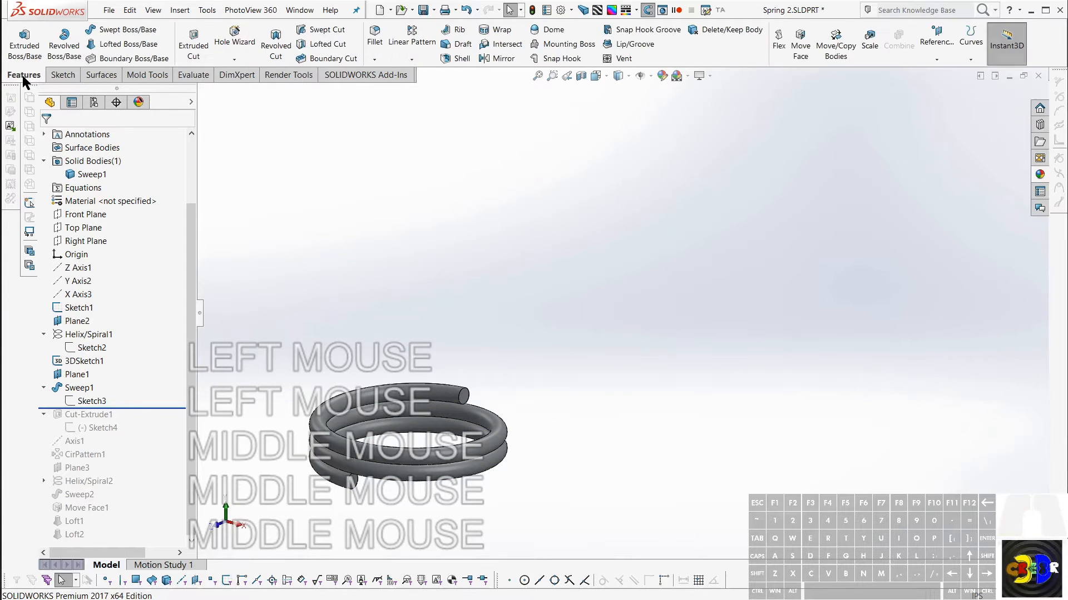
{"action": "left_click", "coordinate": [804, 60]}
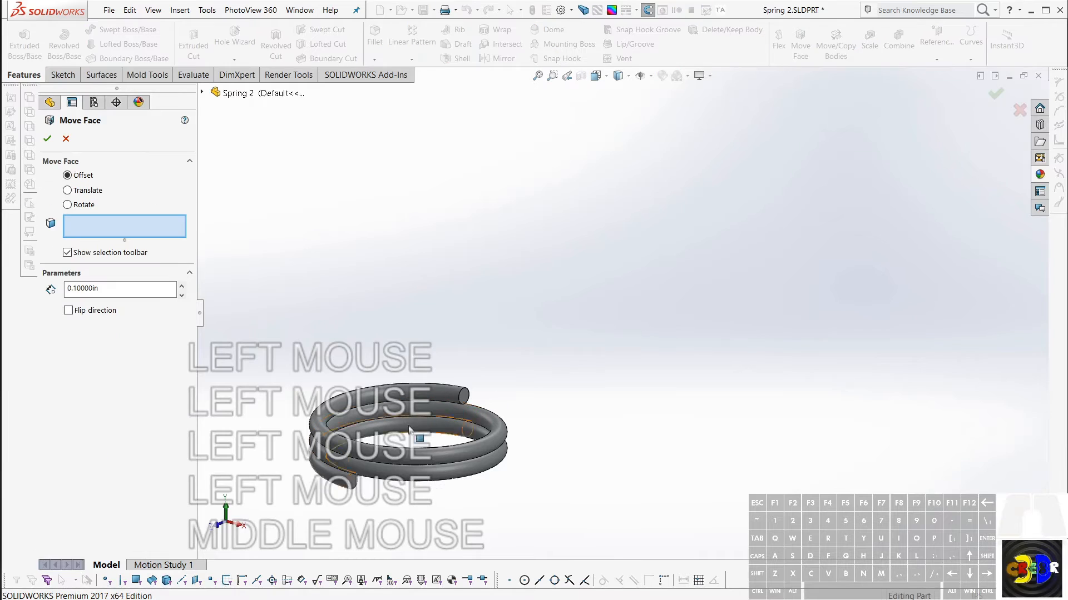
{"action": "scroll", "coordinate": [359, 478], "scroll_direction": "up", "scroll_amount": 2}
{"action": "left_click", "coordinate": [338, 484]}
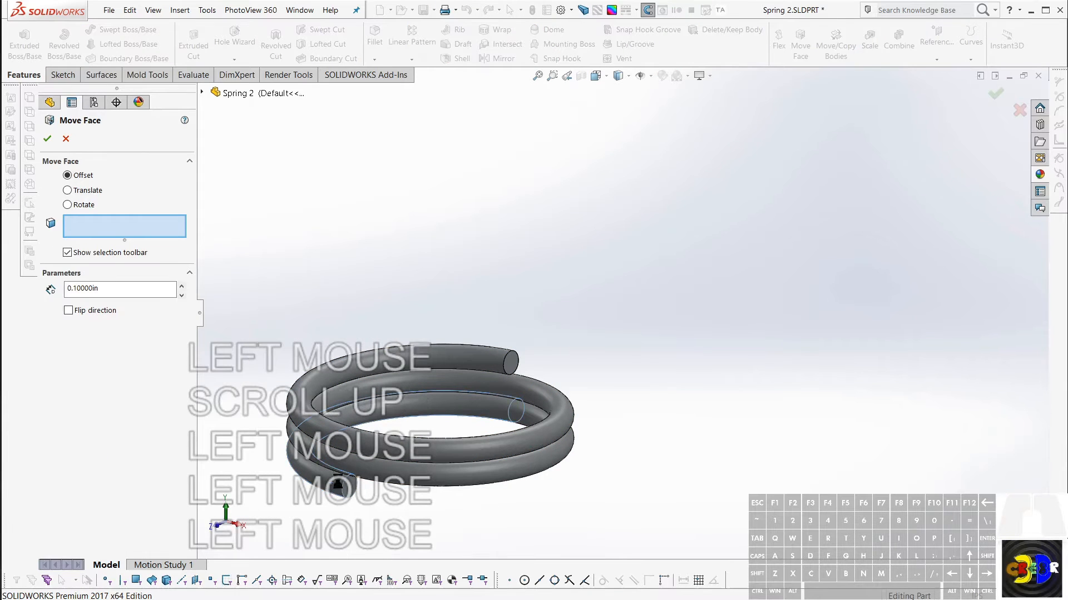
{"action": "left_click", "coordinate": [434, 487]}
{"action": "left_click", "coordinate": [314, 425]}
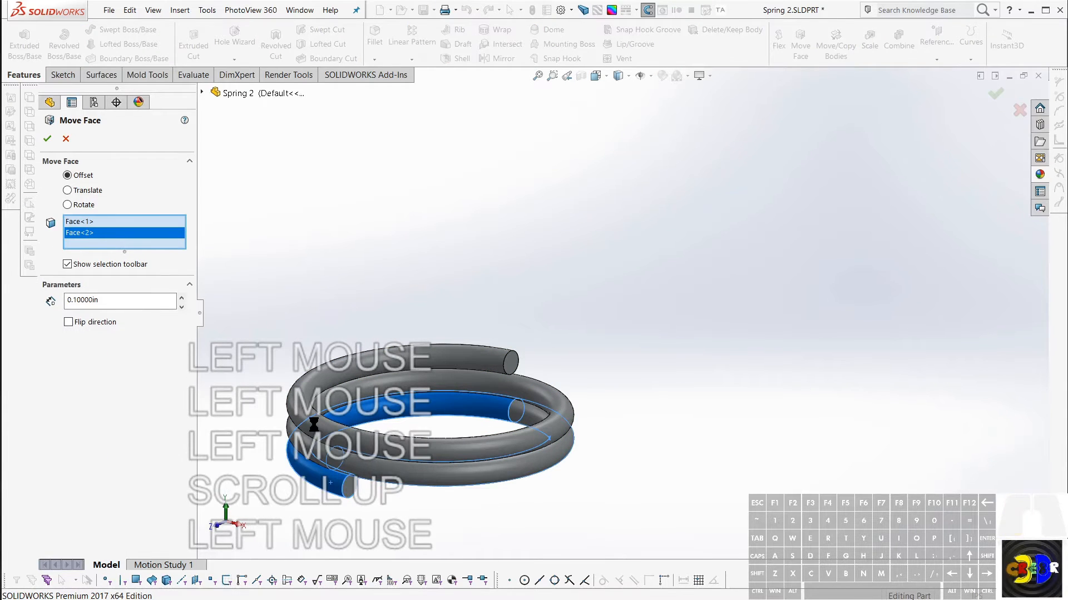
{"action": "left_click", "coordinate": [315, 425]}
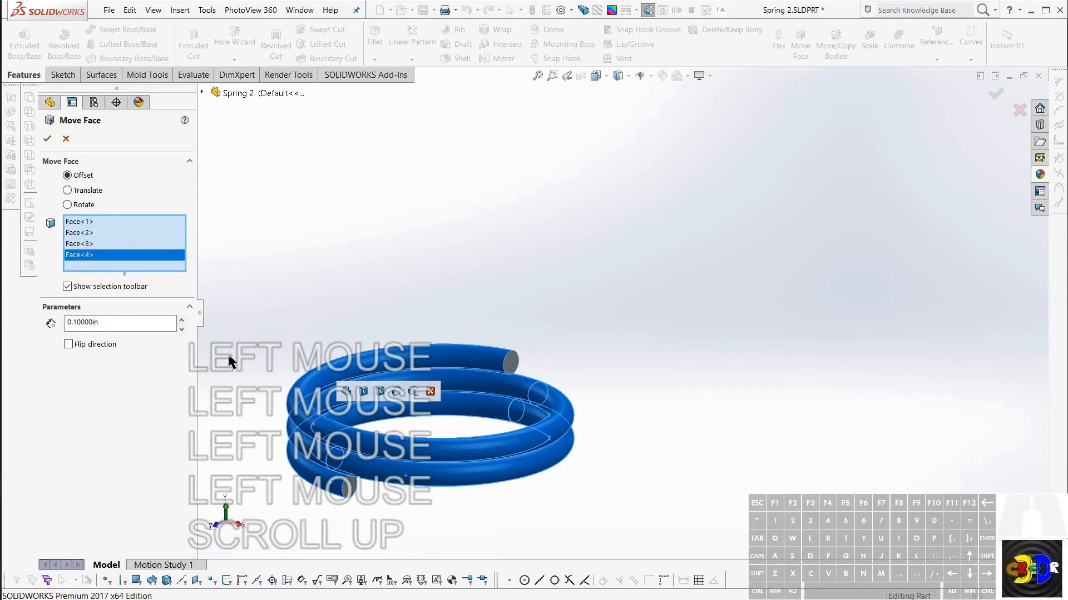
Try Move Face offset distances of 0.001 in and 0.03 in on the selected coil faces.
{"action": "left_click", "coordinate": [116, 318]}
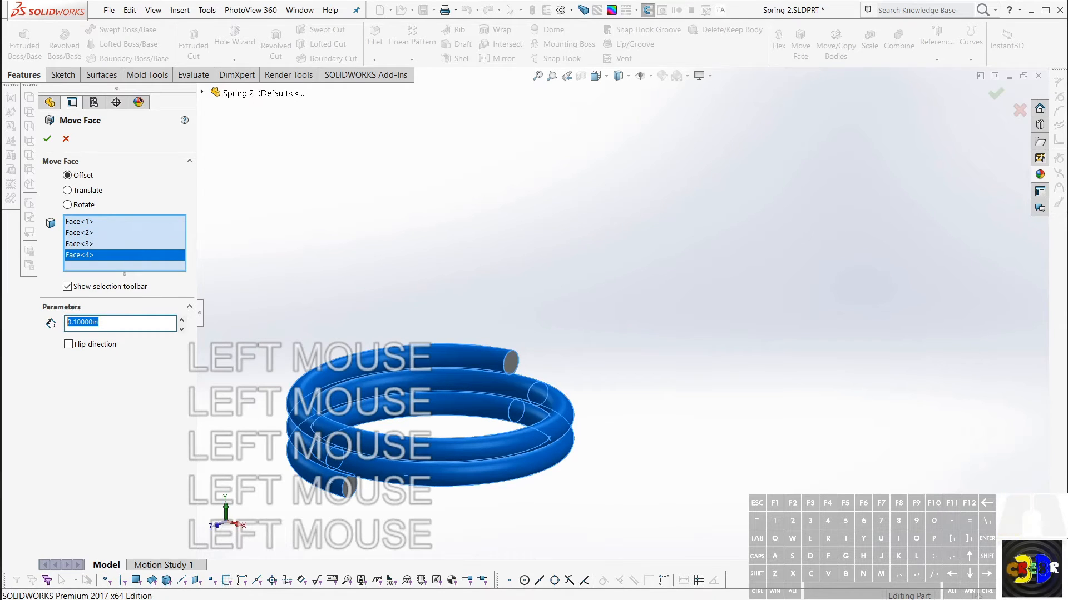
{"action": "type", "text": ".001"}
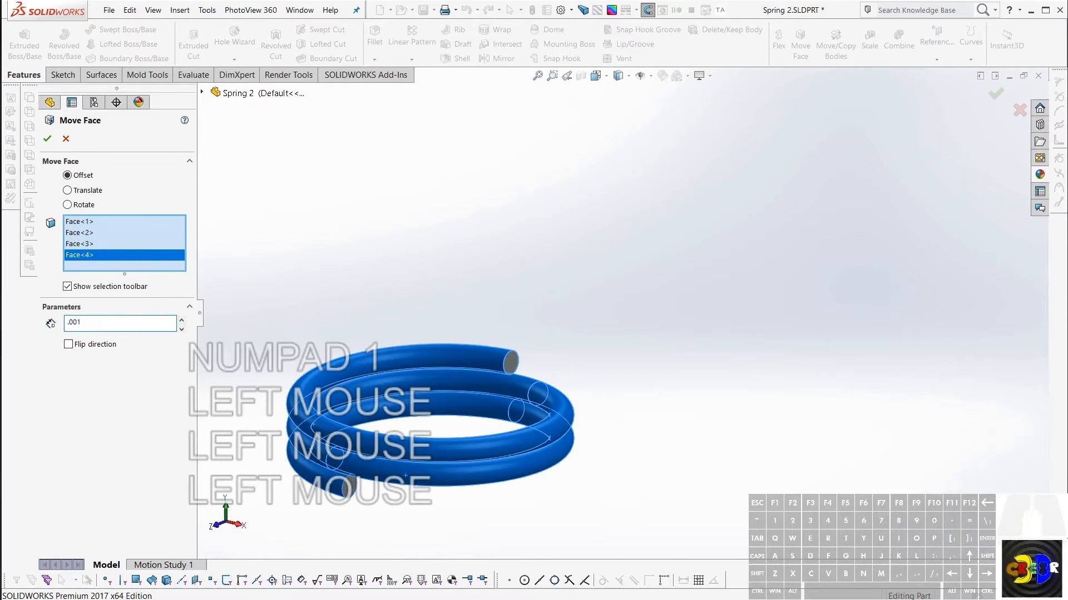
{"action": "left_click", "coordinate": [99, 418]}
{"action": "left_click_drag", "start_coordinate": [112, 325], "coordinate": [31, 315]}
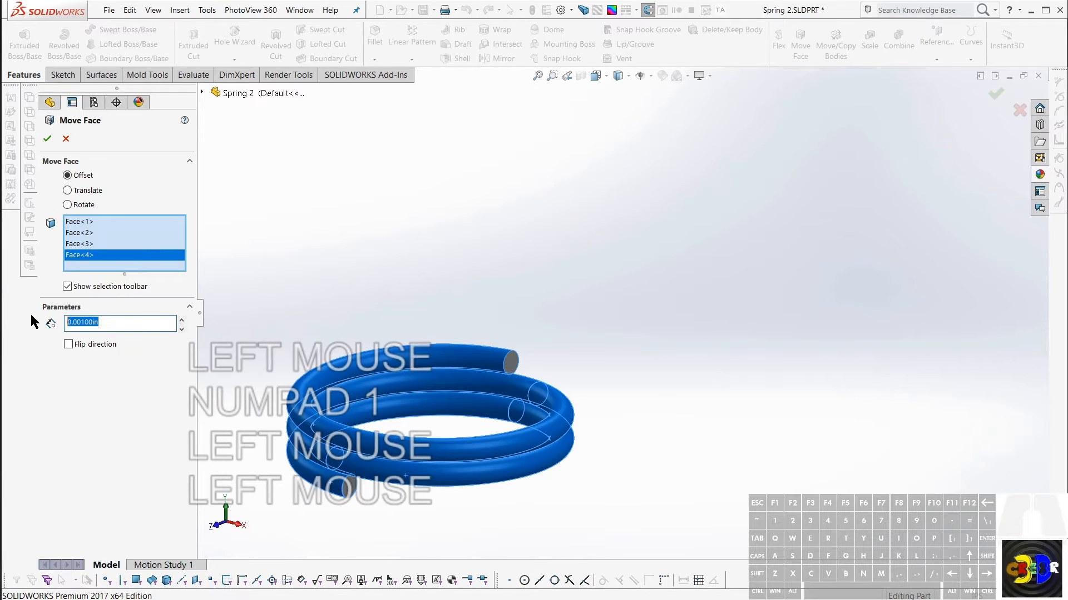
{"action": "type", "text": ".0"}
{"action": "key", "text": "Return"}
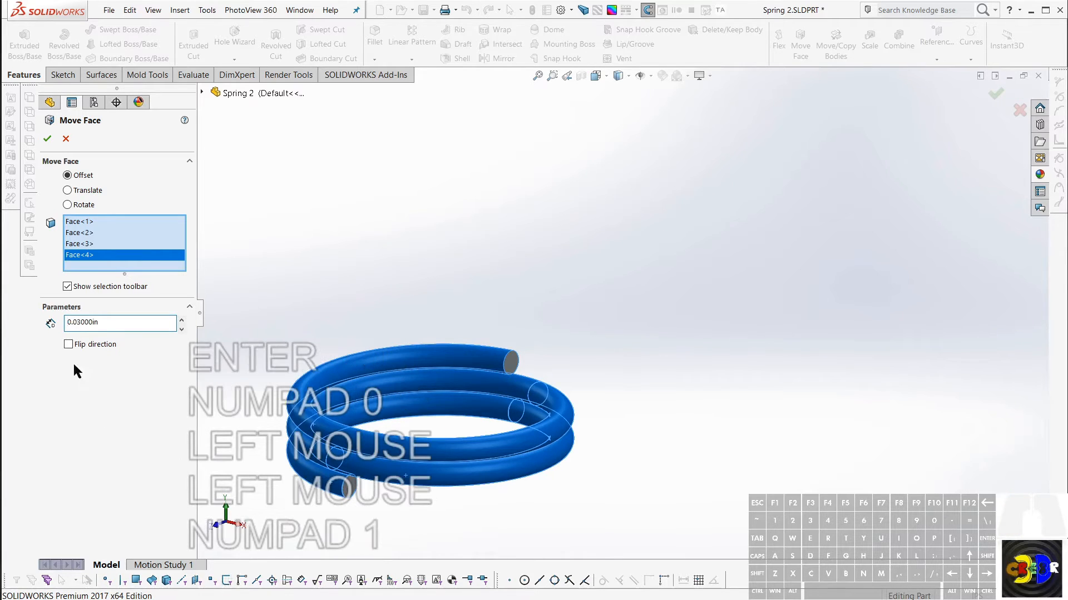
{"action": "left_click", "coordinate": [124, 423]}
{"action": "left_click", "coordinate": [356, 306]}
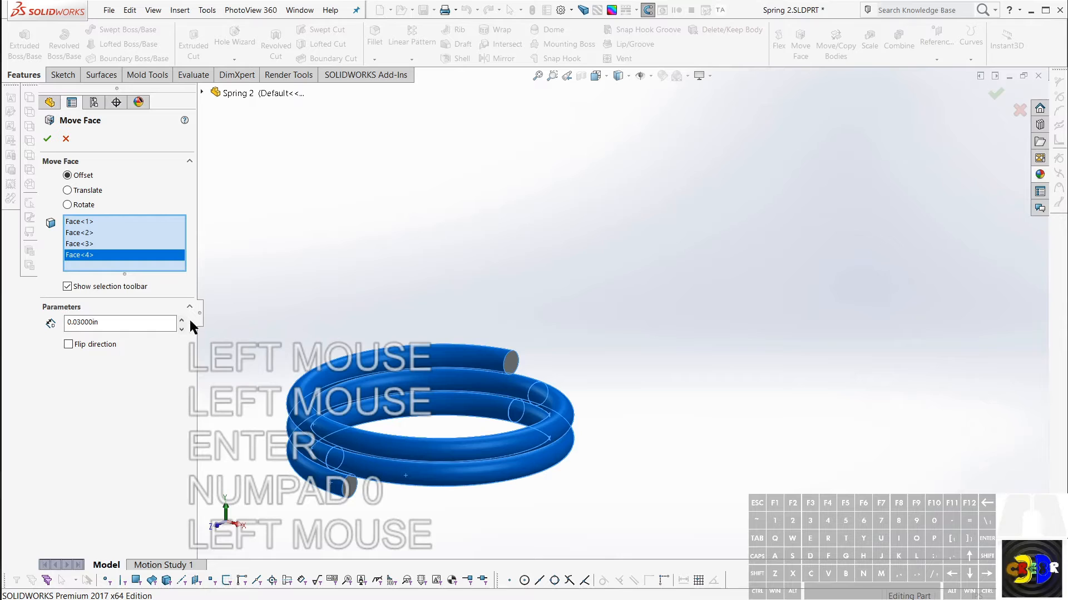
Flip the Move Face direction, set the offset distance to 0.001 in and accept the feature.
{"action": "left_click", "coordinate": [68, 345]}
{"action": "scroll", "coordinate": [311, 445], "scroll_direction": "up", "scroll_amount": 5}
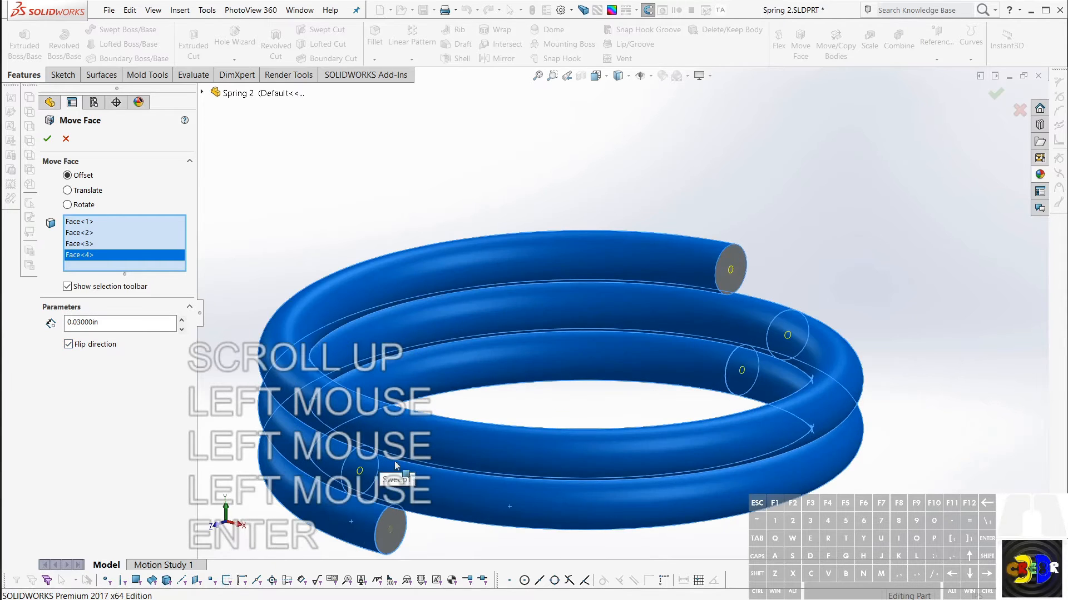
{"action": "left_click", "coordinate": [1, 334]}
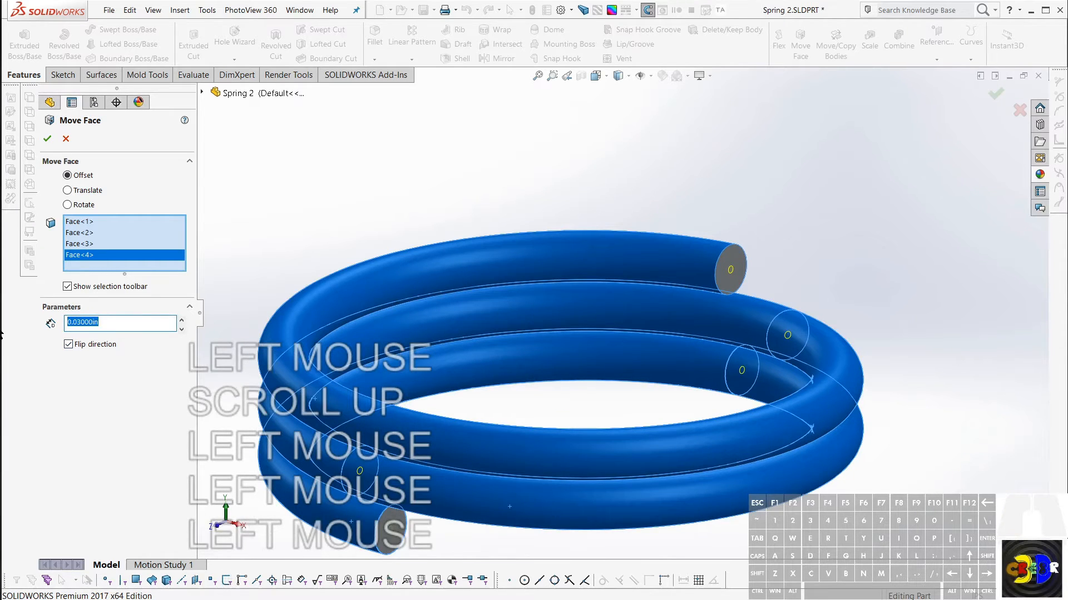
{"action": "type", "text": "1"}
{"action": "key", "text": "Return"}
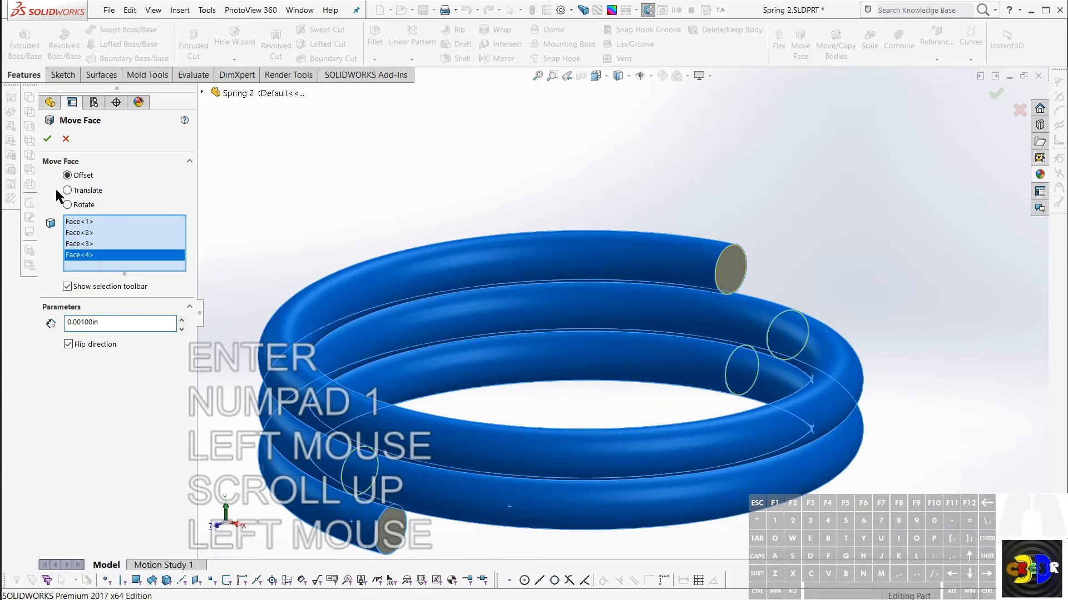
{"action": "left_click", "coordinate": [48, 138]}
{"action": "left_click", "coordinate": [268, 256]}
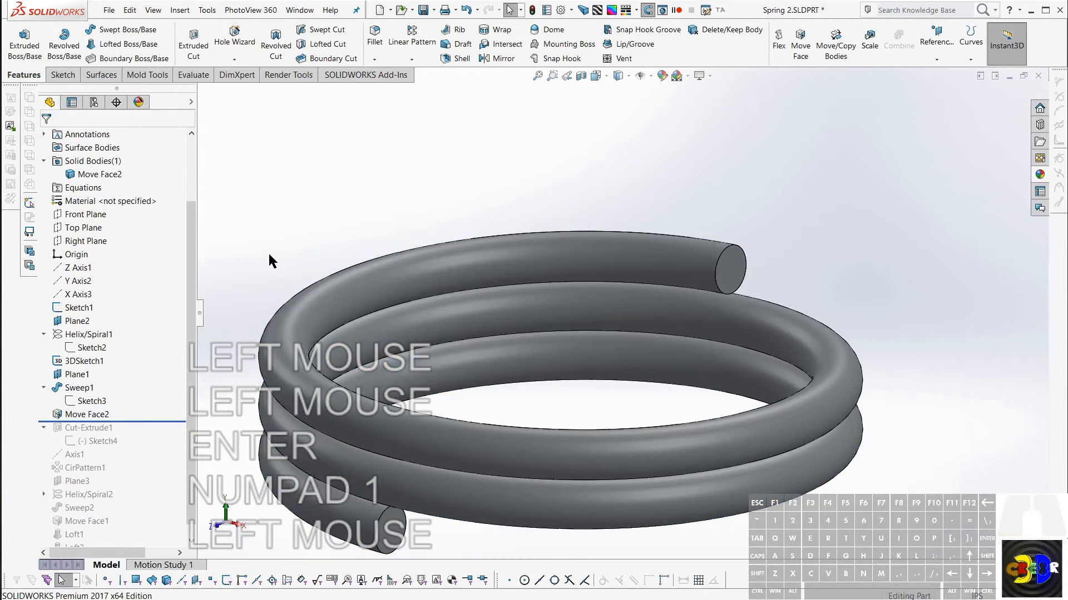
Roll the model forward to the end of the feature tree to rebuild the whole spring.
{"action": "key", "text": "ctrl+alt+shift+r"}
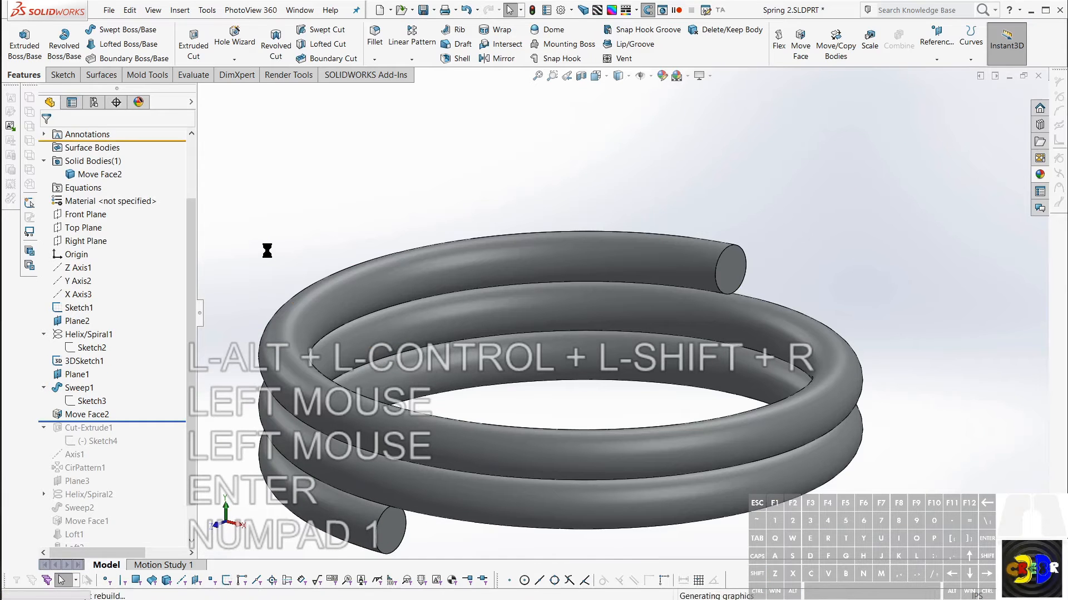
{"action": "middle_click_drag", "start_coordinate": [308, 275], "coordinate": [628, 231]}
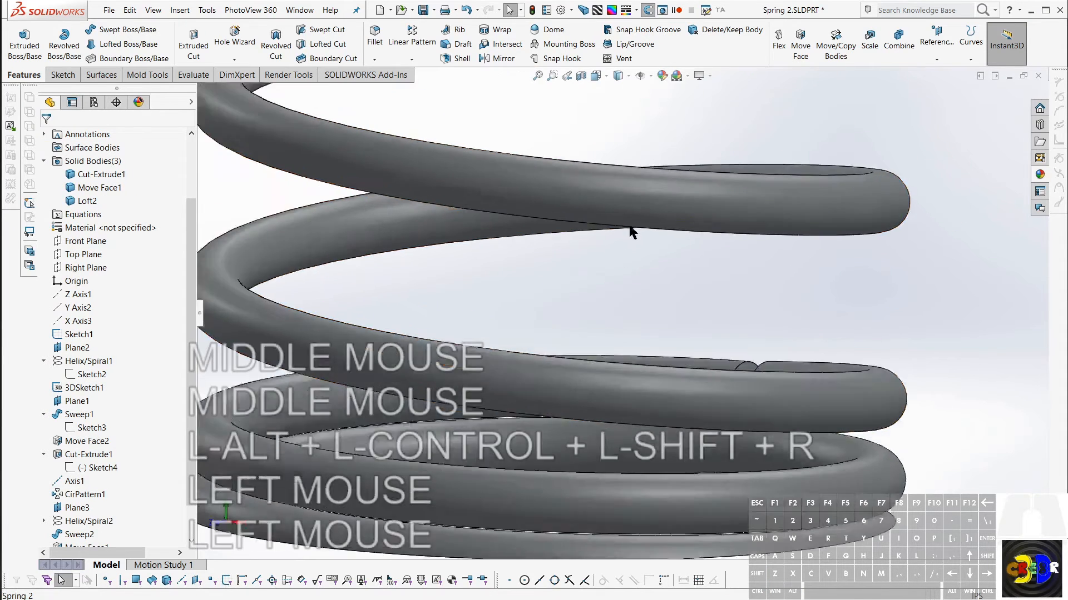
{"action": "scroll", "coordinate": [648, 216], "scroll_direction": "down", "scroll_amount": 5}
{"action": "middle_click_drag", "start_coordinate": [756, 265], "coordinate": [550, 365]}
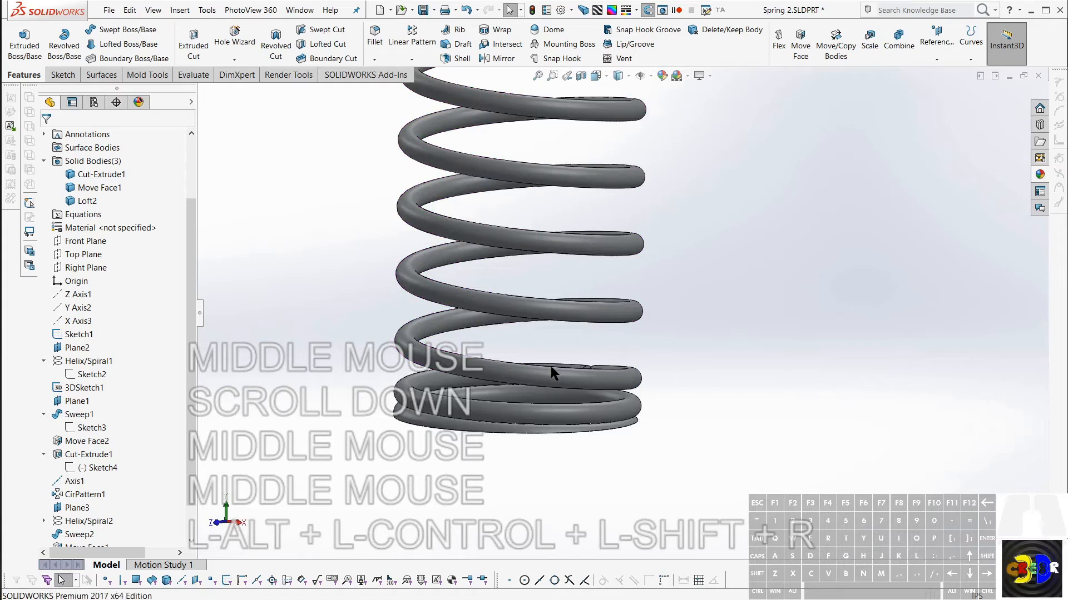
Select Sweep1 and examine close up where the lower end coils meet the middle coils.
{"action": "left_click", "coordinate": [467, 410]}
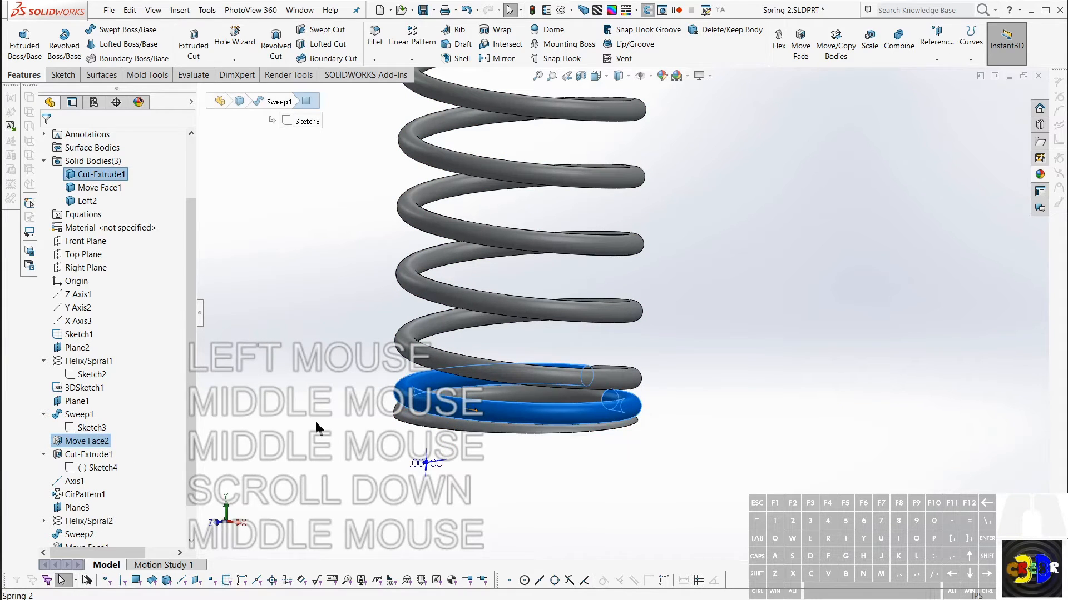
{"action": "left_click", "coordinate": [79, 415]}
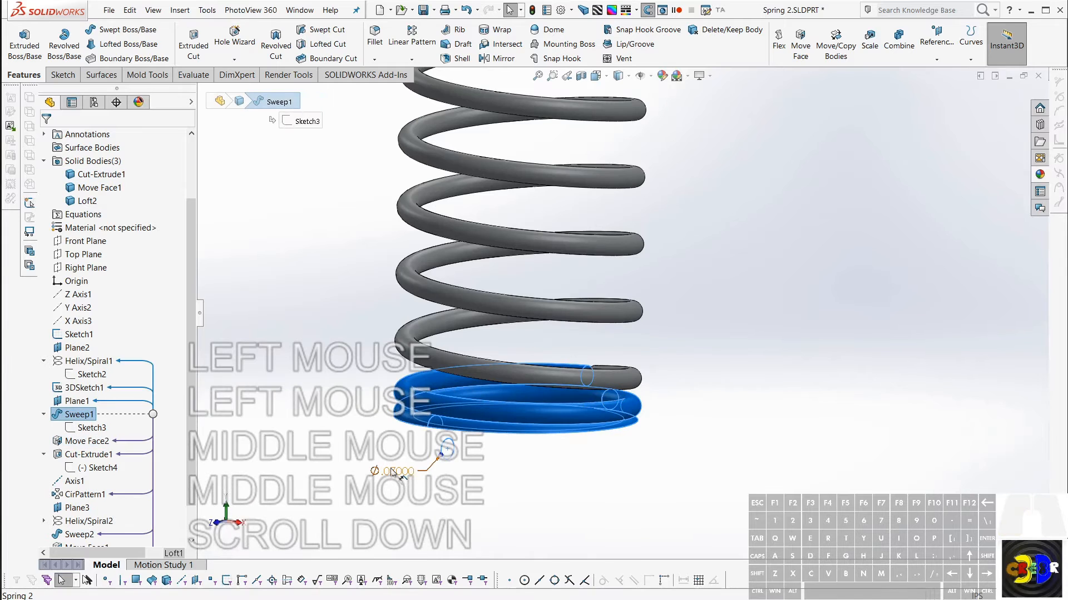
{"action": "middle_click_drag", "start_coordinate": [391, 471], "coordinate": [489, 459]}
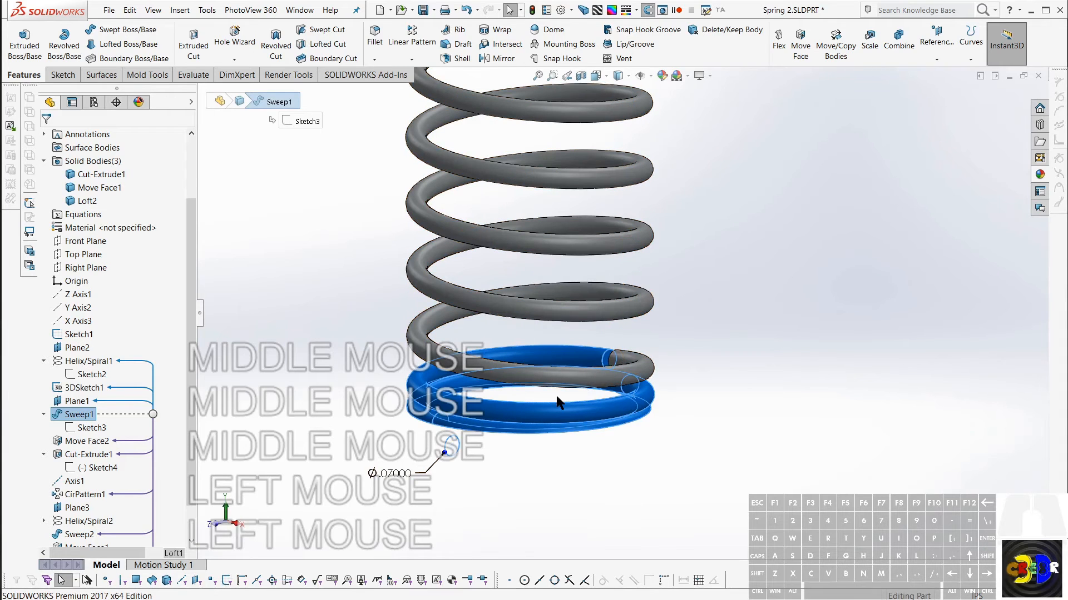
{"action": "scroll", "coordinate": [586, 371], "scroll_direction": "up", "scroll_amount": 2}
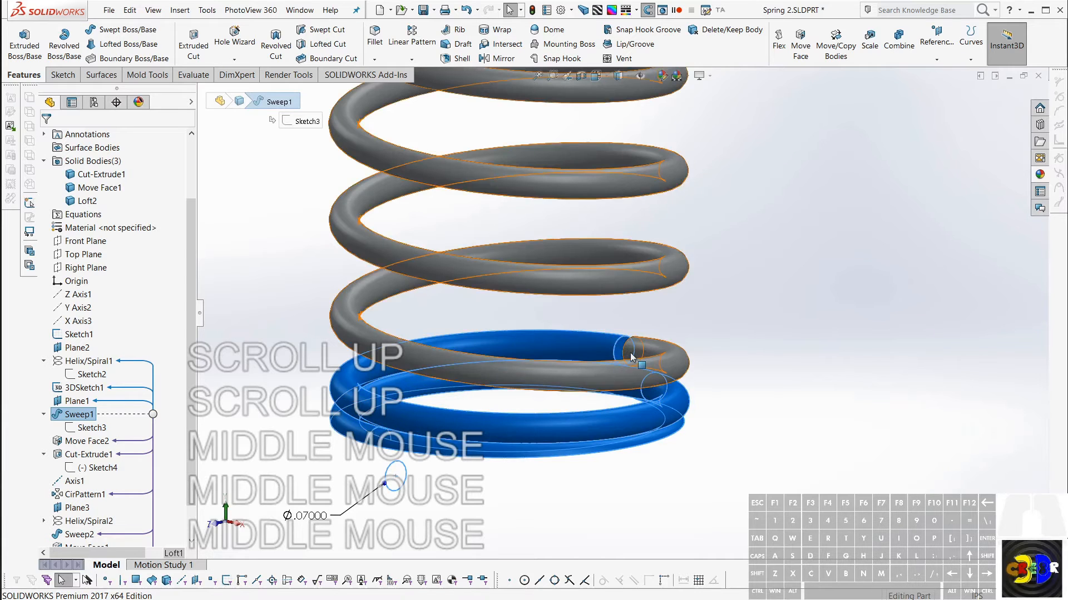
{"action": "scroll", "coordinate": [615, 329], "scroll_direction": "up", "scroll_amount": 1}
{"action": "scroll", "coordinate": [615, 330], "scroll_direction": "up", "scroll_amount": 2}
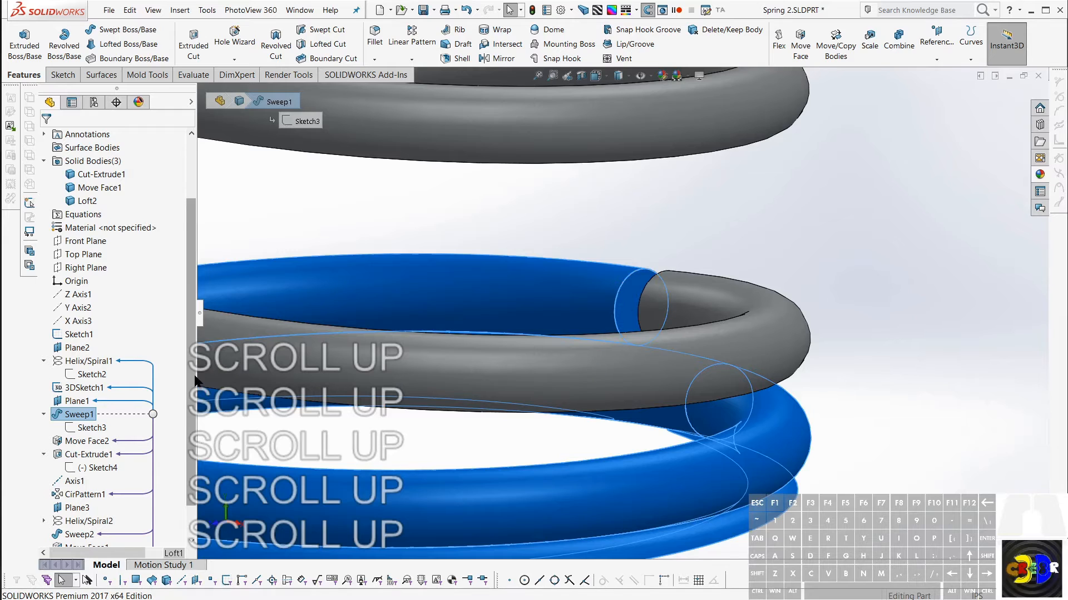
Edit Loft1, move the misaligned profile connector point to the same side as the other profile's connector, and accept the loft.
{"action": "left_click_drag", "start_coordinate": [192, 402], "coordinate": [191, 445]}
{"action": "left_click", "coordinate": [75, 521]}
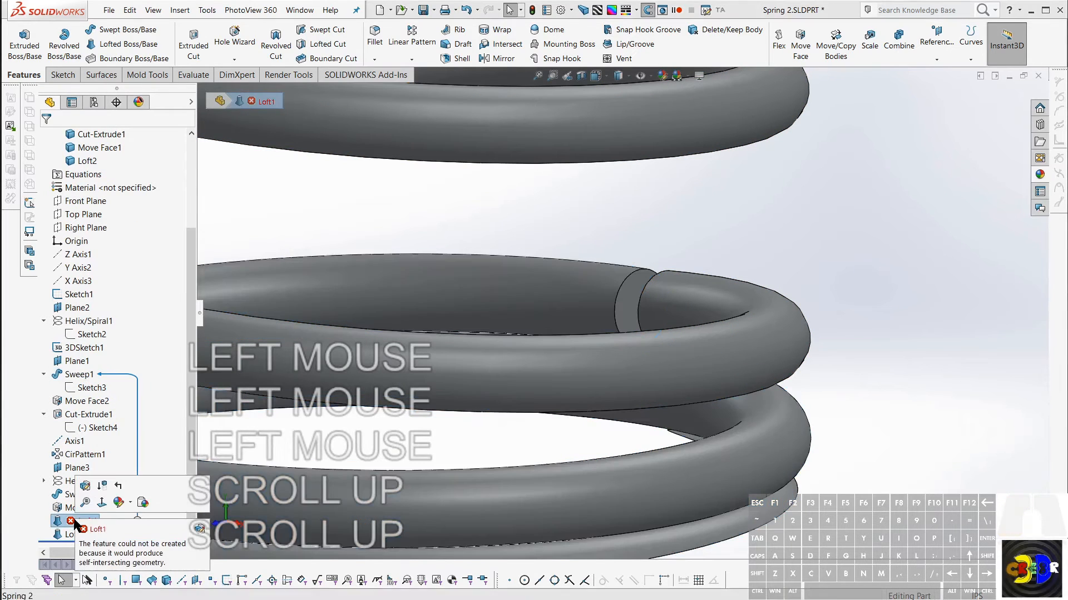
{"action": "left_click", "coordinate": [84, 486]}
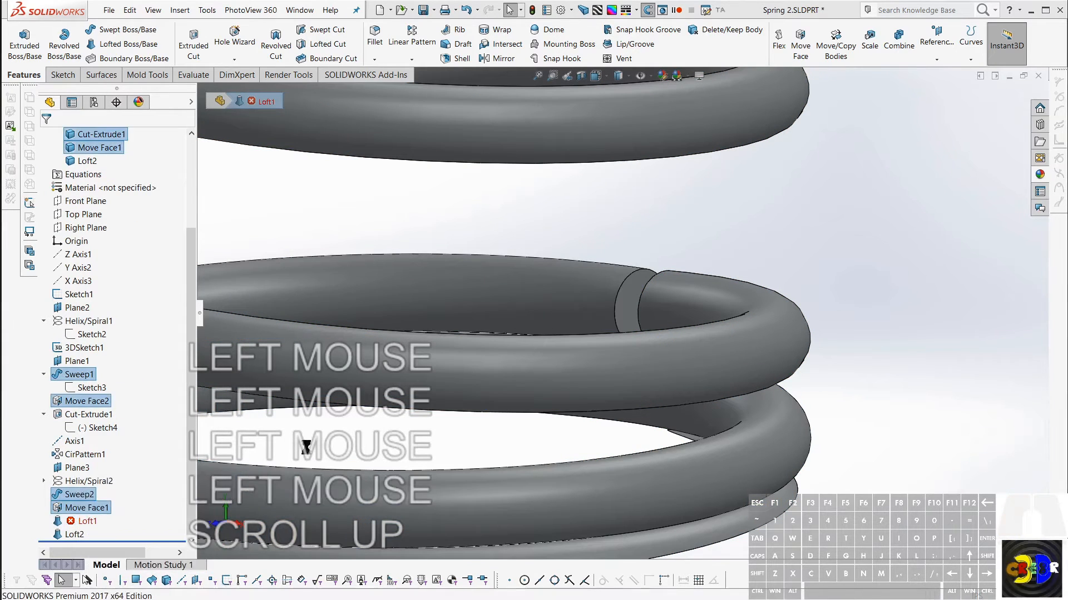
{"action": "scroll", "coordinate": [675, 326], "scroll_direction": "up", "scroll_amount": 5}
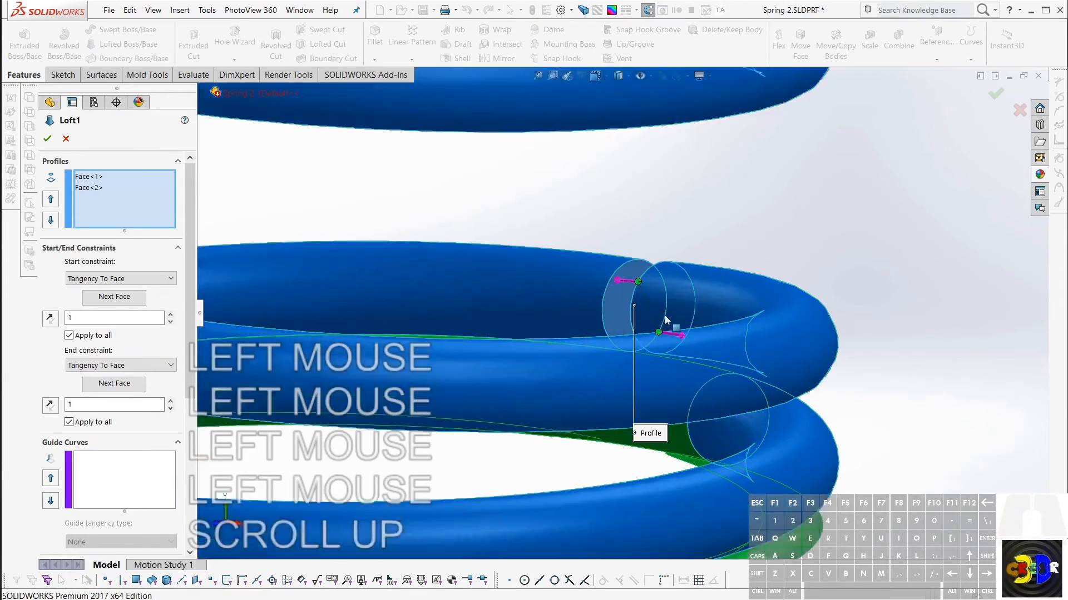
{"action": "middle_click_drag", "start_coordinate": [705, 295], "coordinate": [676, 348]}
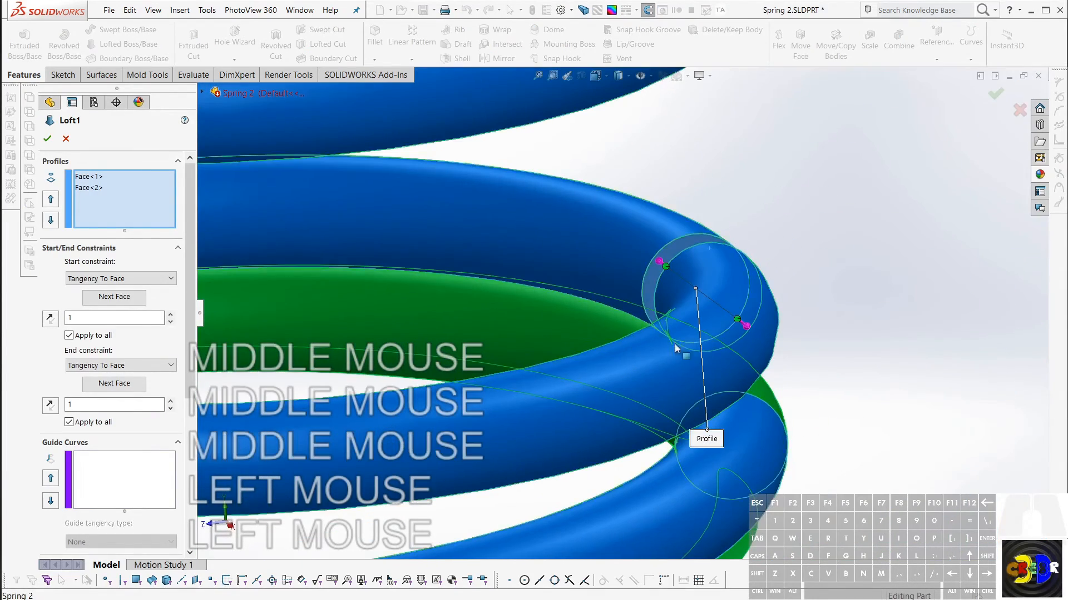
{"action": "left_click_drag", "start_coordinate": [737, 319], "coordinate": [655, 258]}
{"action": "left_click", "coordinate": [654, 260]}
{"action": "key", "text": "r"}
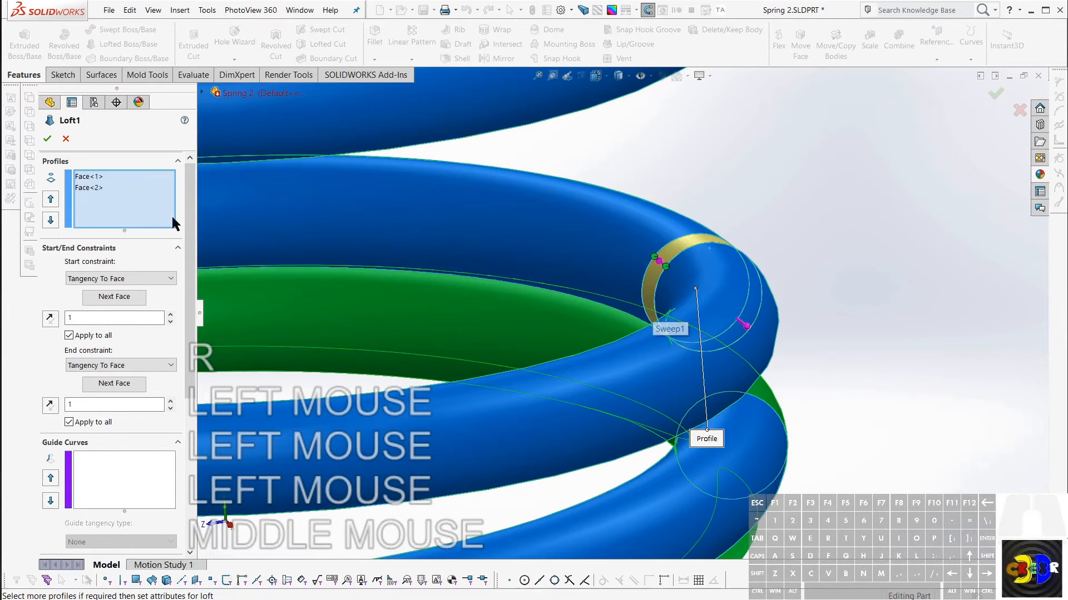
{"action": "key", "text": "r"}
{"action": "left_click", "coordinate": [49, 138]}
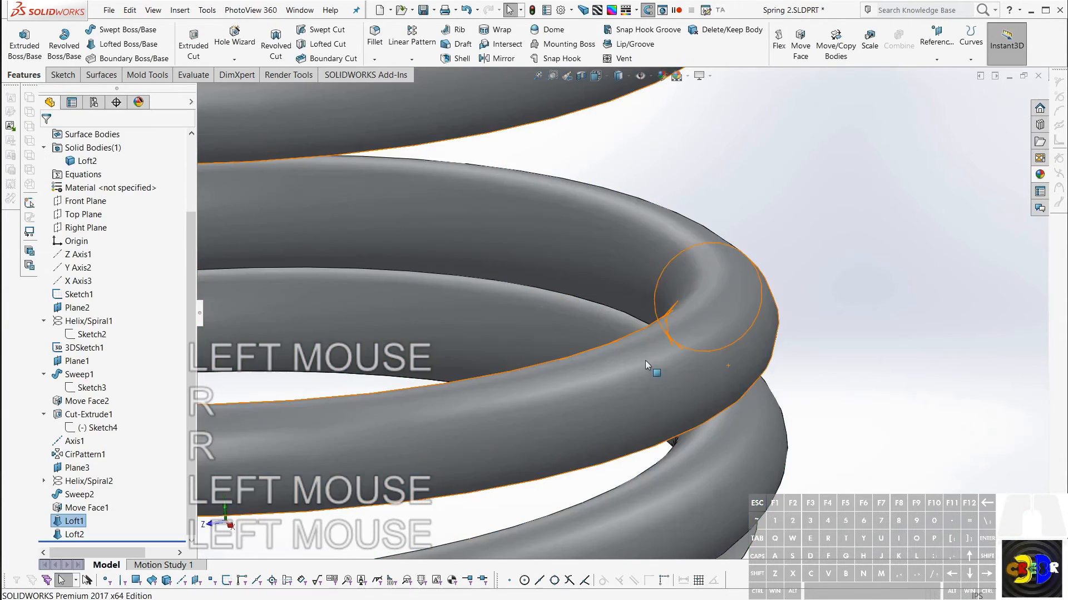
{"action": "scroll", "coordinate": [645, 360], "scroll_direction": "down", "scroll_amount": 5}
{"action": "scroll", "coordinate": [572, 280], "scroll_direction": "down", "scroll_amount": 2}
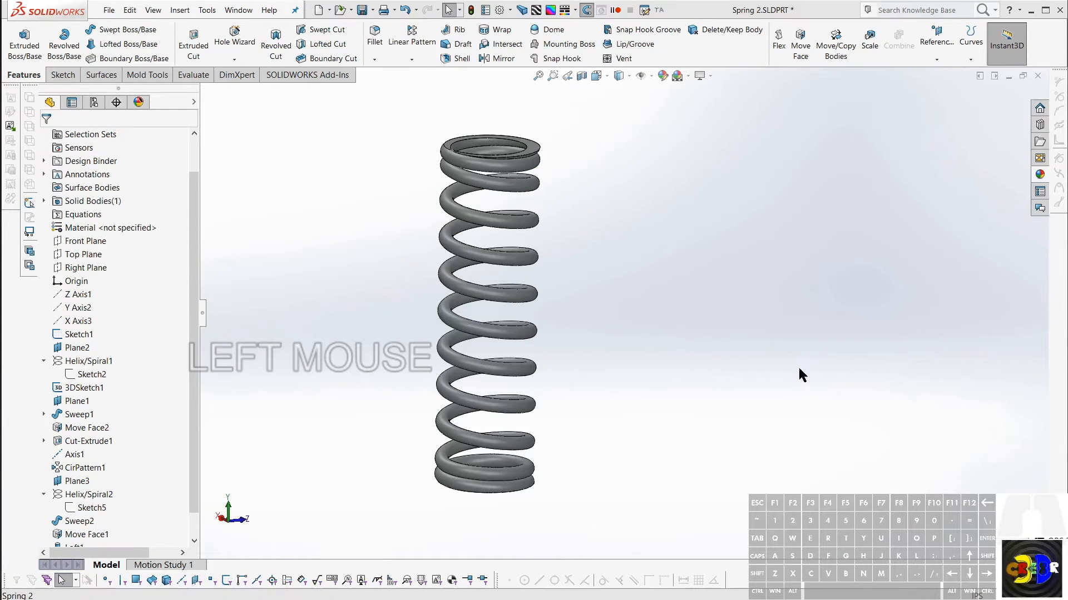
Set the end coil helix circle diameter in Sketch2 to 1 in and rebuild the spring.
{"action": "left_click", "coordinate": [531, 285]}
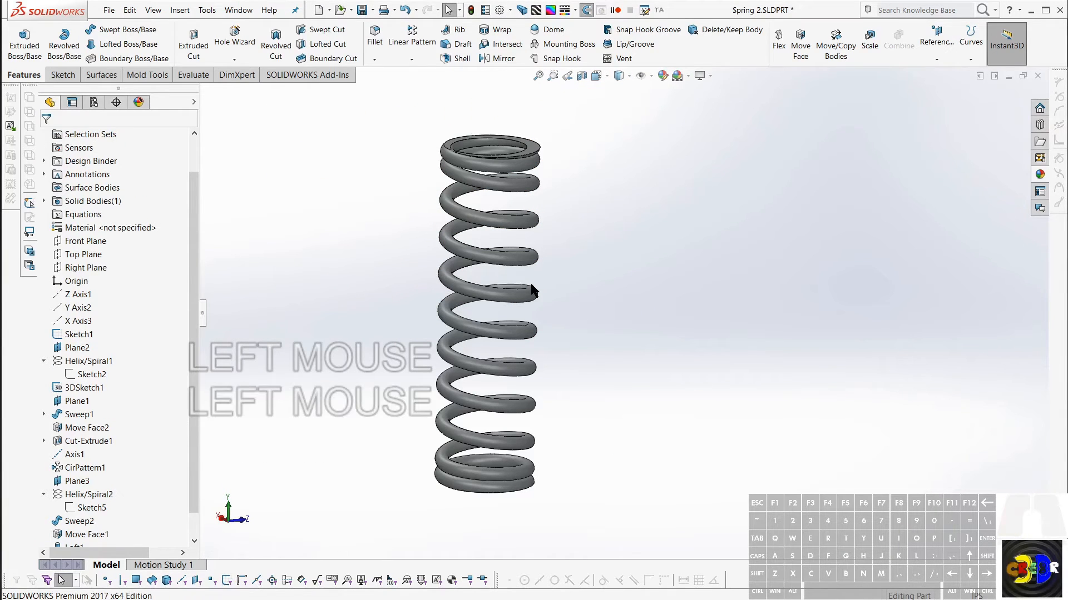
{"action": "left_click", "coordinate": [515, 220]}
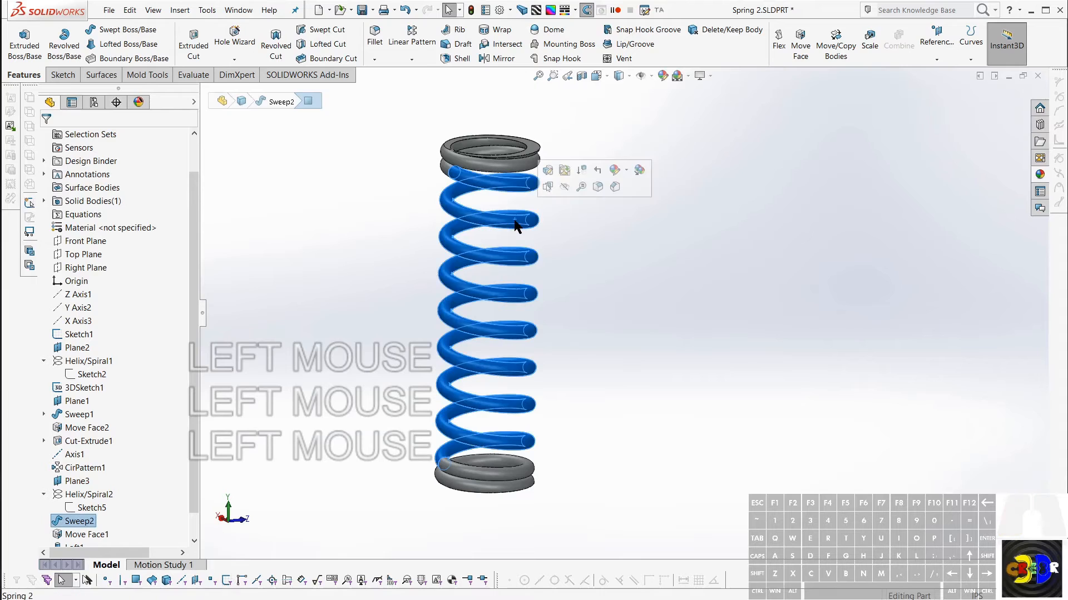
{"action": "left_click", "coordinate": [104, 376]}
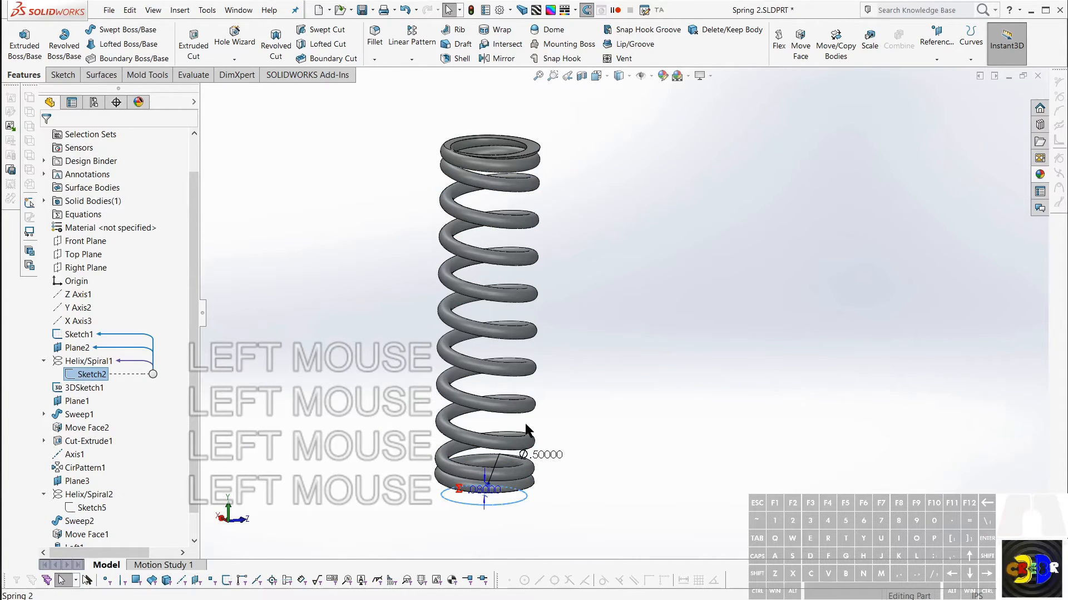
{"action": "double_click", "coordinate": [542, 455]}
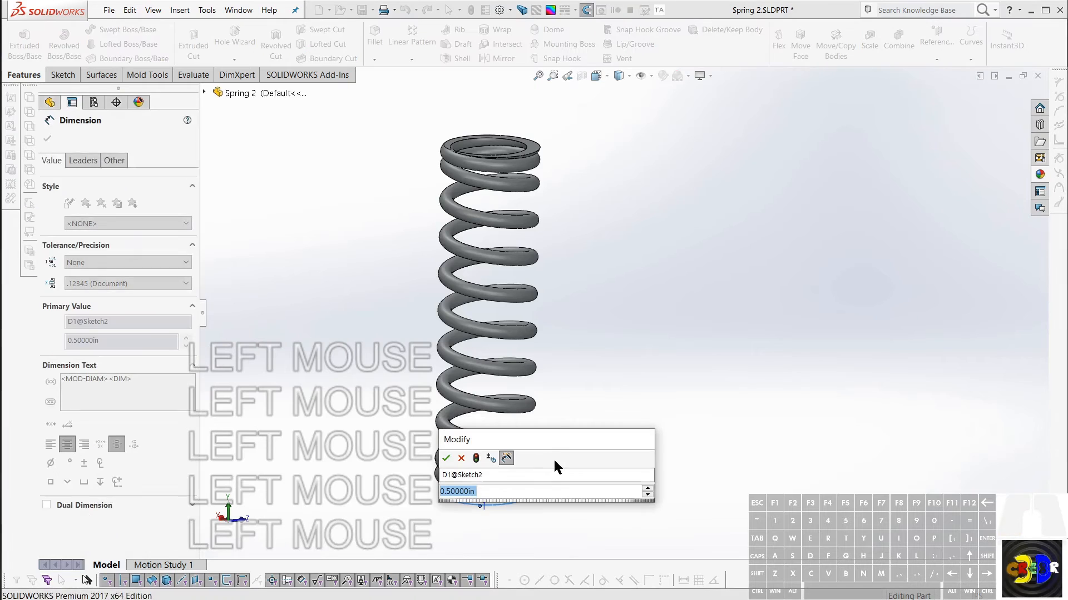
{"action": "type", "text": "1"}
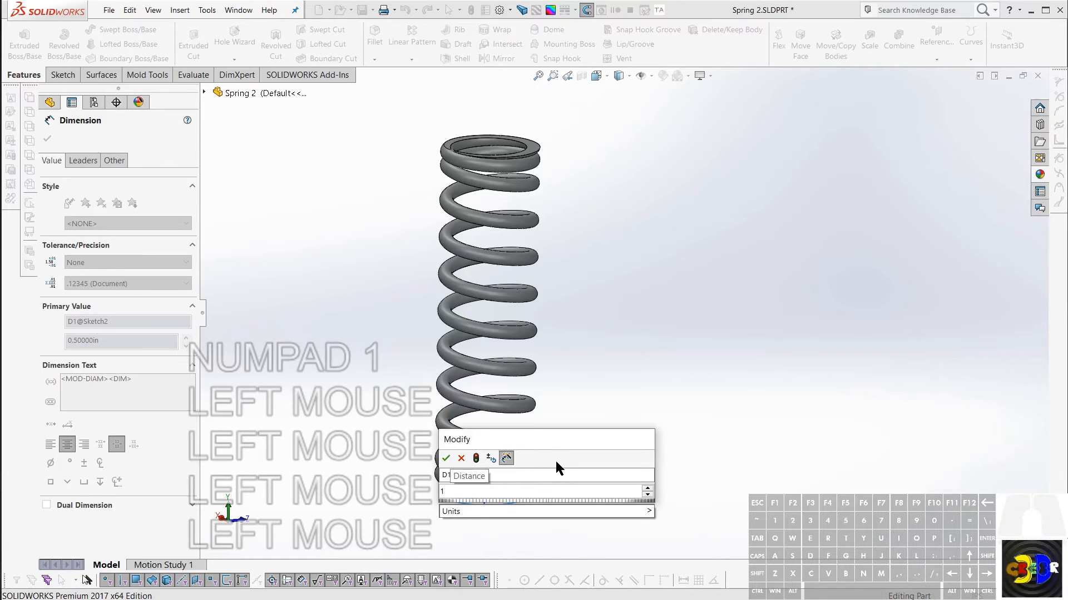
{"action": "key", "text": "Return"}
{"action": "key", "text": "r"}
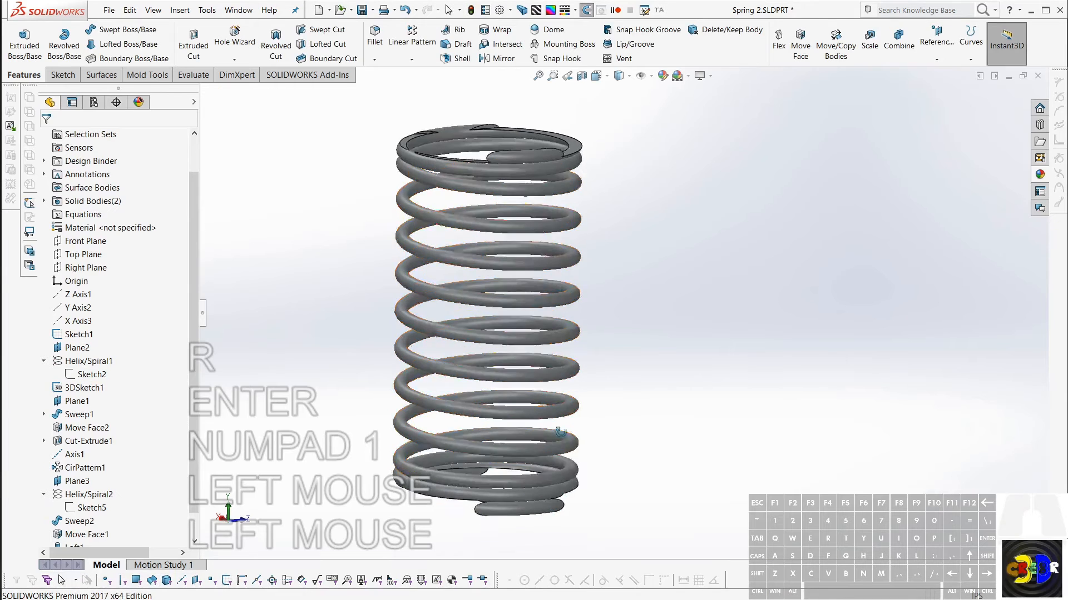
Edit Cut-Extrude1, stretch its sketch rectangle well past both sides of the enlarged end coil, and accept the cut.
{"action": "middle_click_drag", "start_coordinate": [560, 433], "coordinate": [548, 427]}
{"action": "middle_click_drag", "start_coordinate": [548, 427], "coordinate": [457, 412]}
{"action": "scroll", "coordinate": [557, 488], "scroll_direction": "down", "scroll_amount": 3}
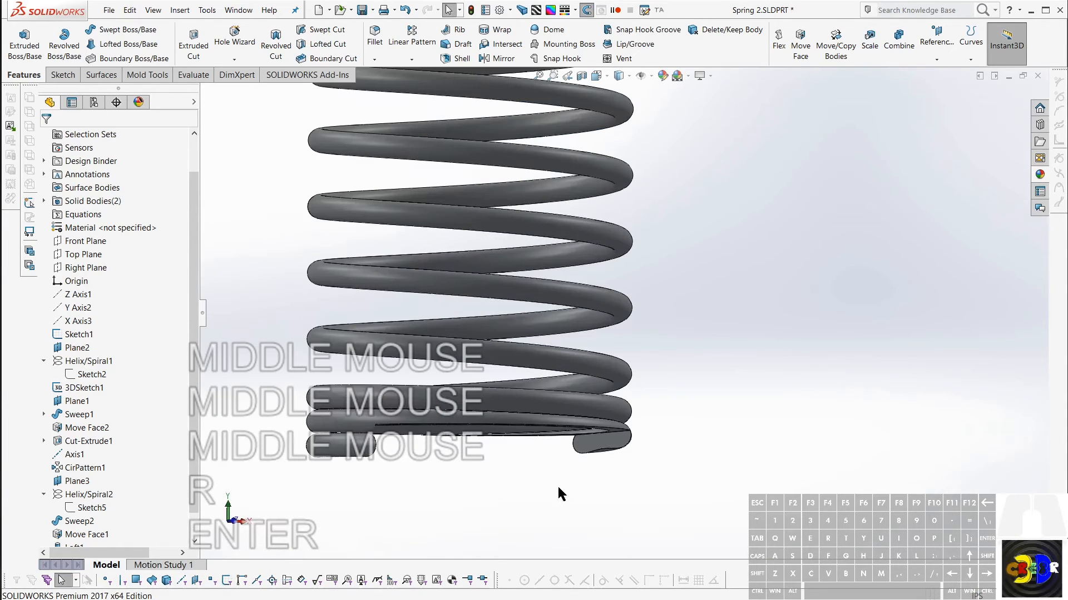
{"action": "left_click", "coordinate": [599, 449]}
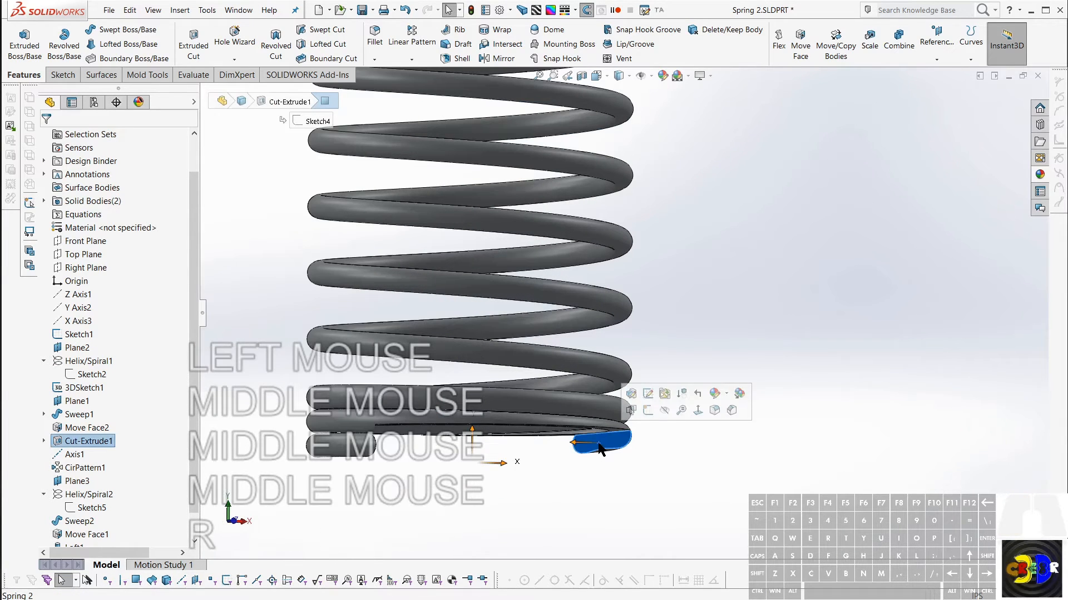
{"action": "left_click", "coordinate": [74, 443]}
{"action": "left_click", "coordinate": [82, 411]}
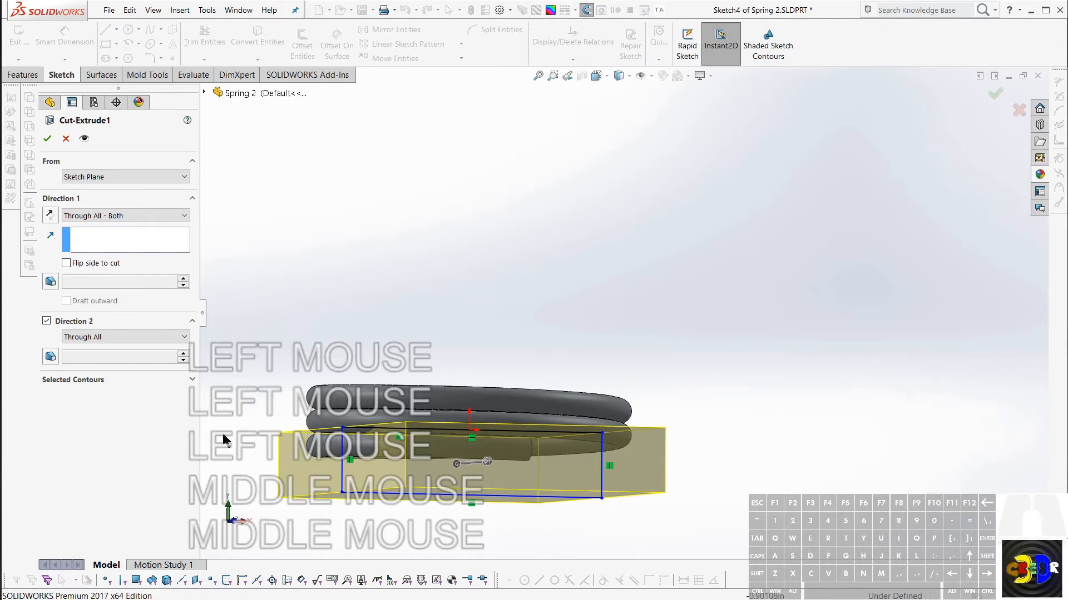
{"action": "left_click_drag", "start_coordinate": [342, 467], "coordinate": [43, 470]}
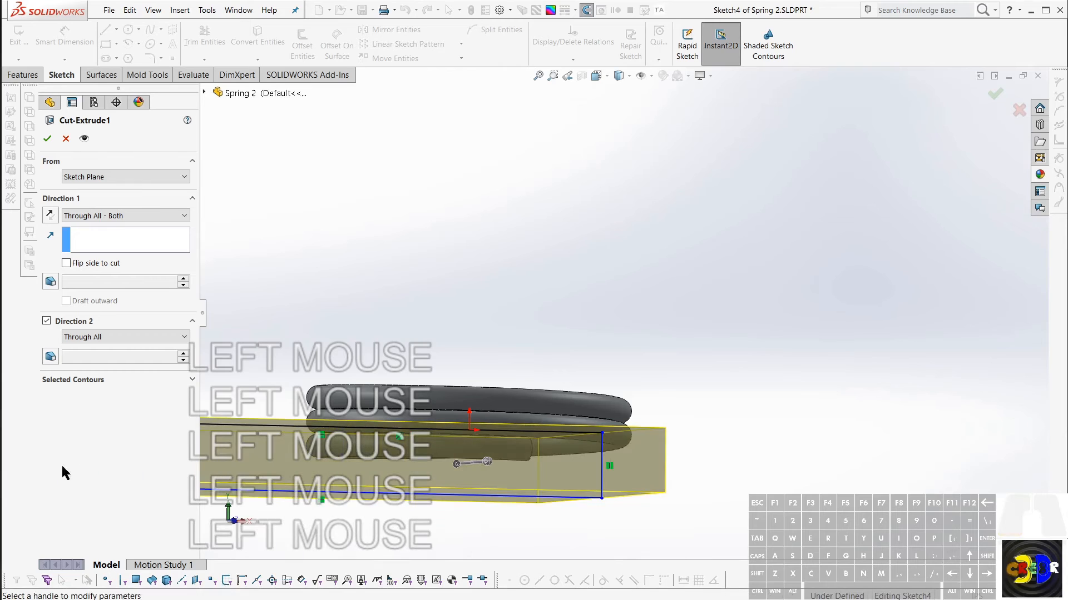
{"action": "mouse_move", "coordinate": [600, 475]}
{"action": "left_mouse_down"}
{"action": "mouse_move", "coordinate": [939, 472]}
{"action": "mouse_move", "coordinate": [1004, 459]}
{"action": "left_mouse_up"}
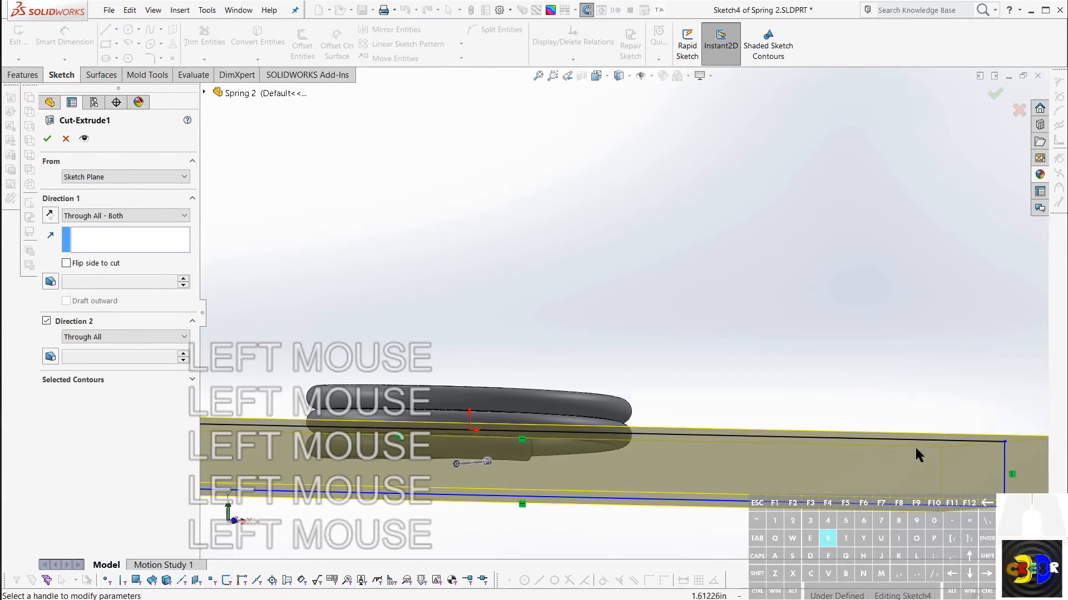
{"action": "left_click", "coordinate": [47, 138]}
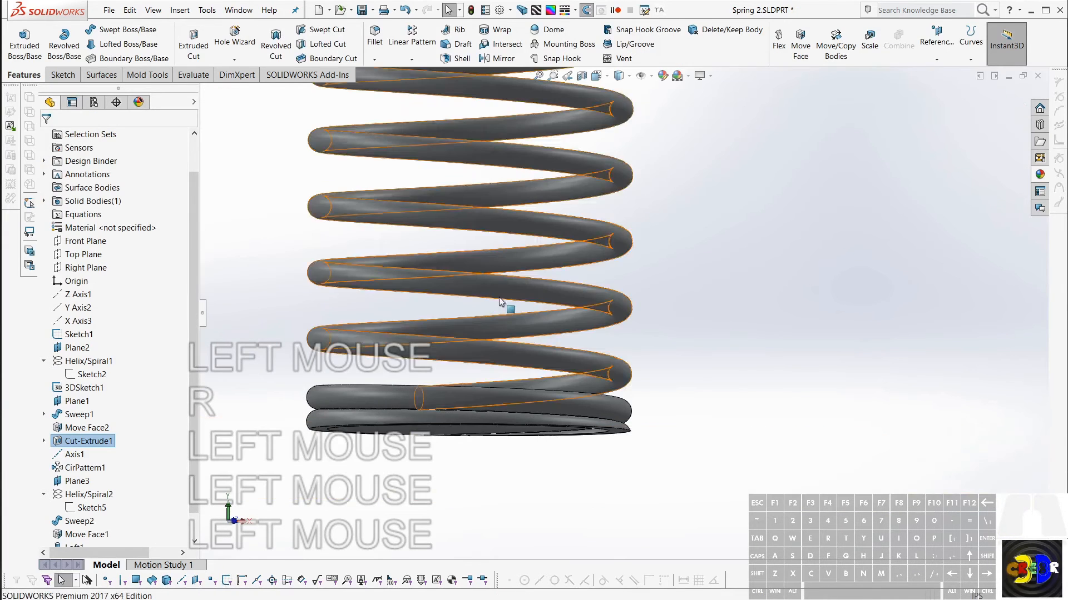
Show the dimensions of Sketch1 and stretch the overall spring height to 2.65 in.
{"action": "middle_click_drag", "start_coordinate": [499, 297], "coordinate": [659, 337]}
{"action": "scroll", "coordinate": [690, 271], "scroll_direction": "down", "scroll_amount": 3}
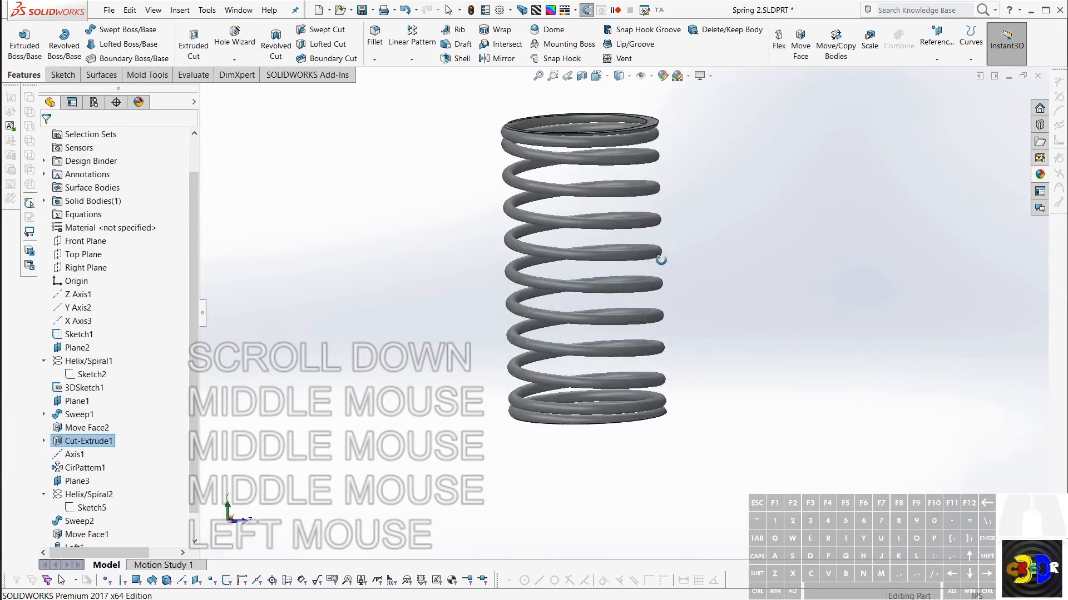
{"action": "middle_click_drag", "start_coordinate": [688, 271], "coordinate": [667, 259]}
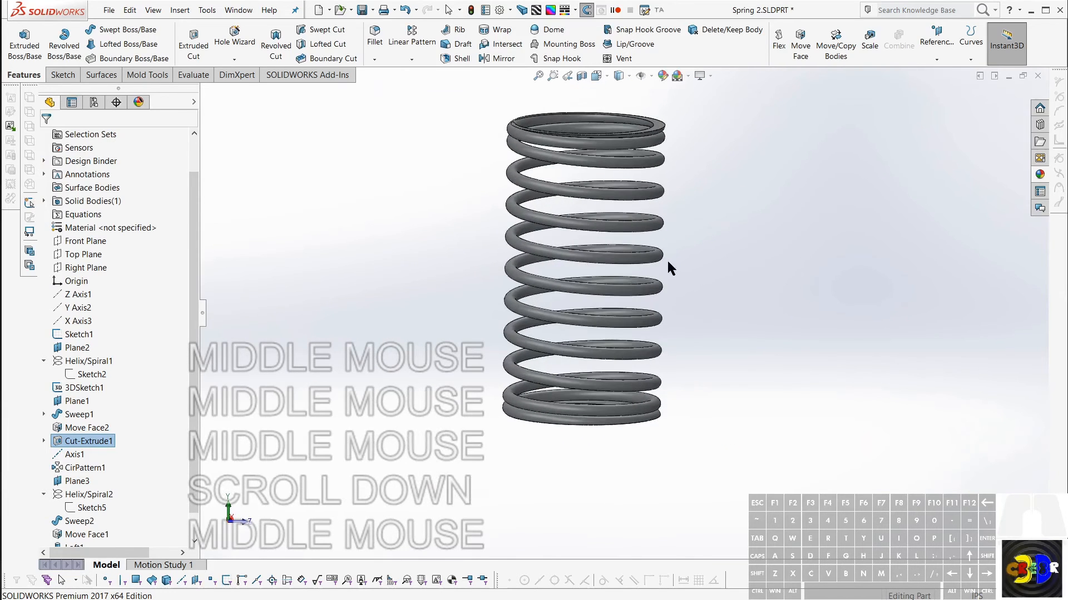
{"action": "double_click", "coordinate": [79, 334]}
{"action": "middle_click_drag", "start_coordinate": [570, 199], "coordinate": [589, 203]}
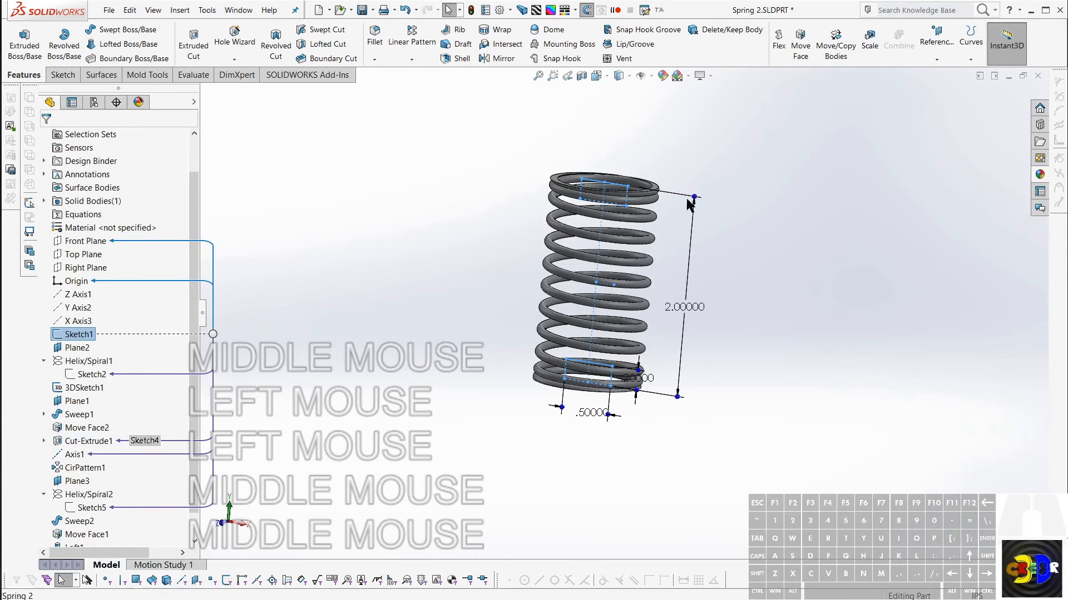
{"action": "left_click_drag", "start_coordinate": [694, 197], "coordinate": [712, 134]}
{"action": "left_click", "coordinate": [688, 262]}
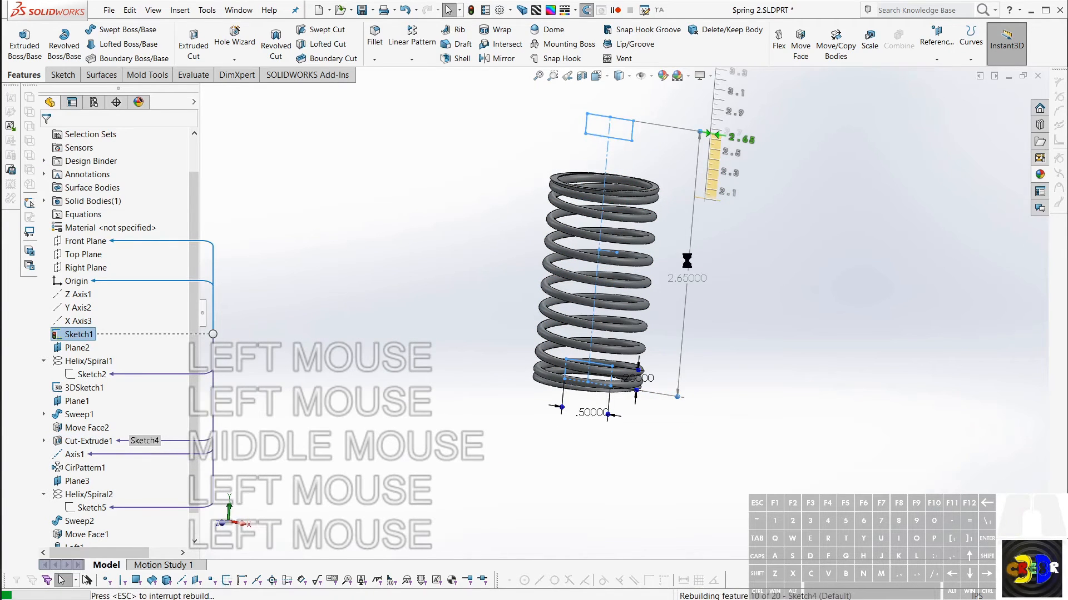
{"action": "middle_click_drag", "start_coordinate": [688, 263], "coordinate": [689, 249]}
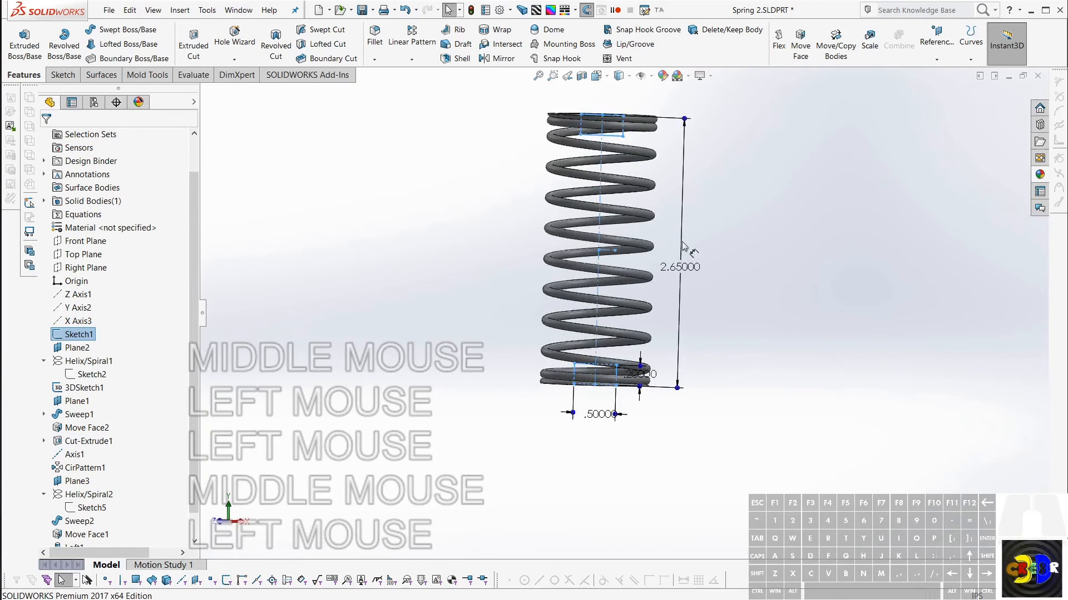
Set the wire diameter of the Sweep1 profile to 0.16 in and rebuild the spring.
{"action": "scroll", "coordinate": [723, 250], "scroll_direction": "down", "scroll_amount": 2}
{"action": "scroll", "coordinate": [718, 258], "scroll_direction": "up", "scroll_amount": 2}
{"action": "scroll", "coordinate": [646, 296], "scroll_direction": "up", "scroll_amount": 2}
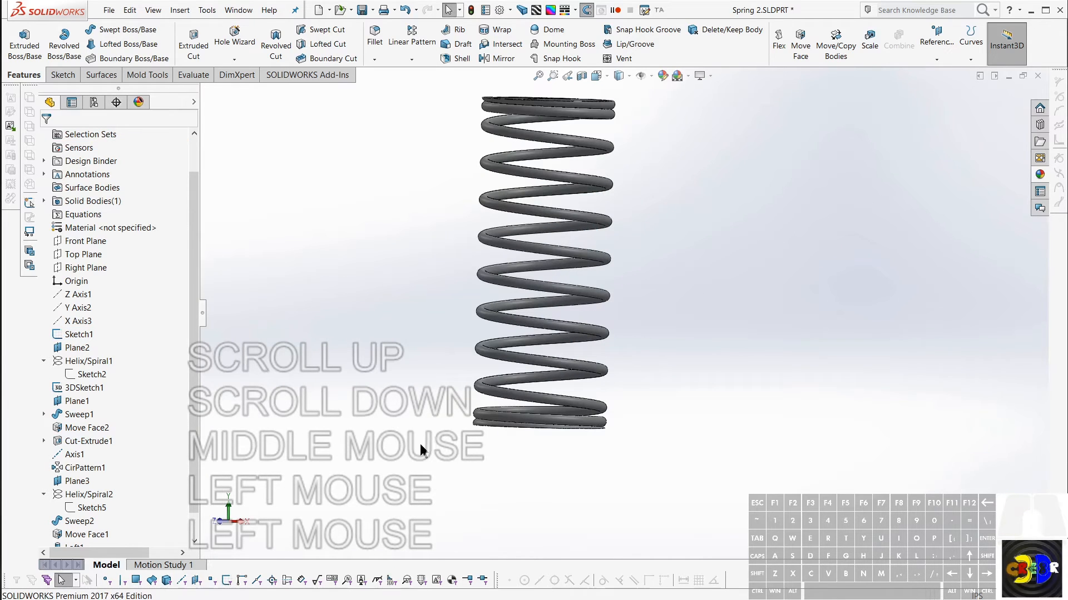
{"action": "left_click", "coordinate": [518, 425]}
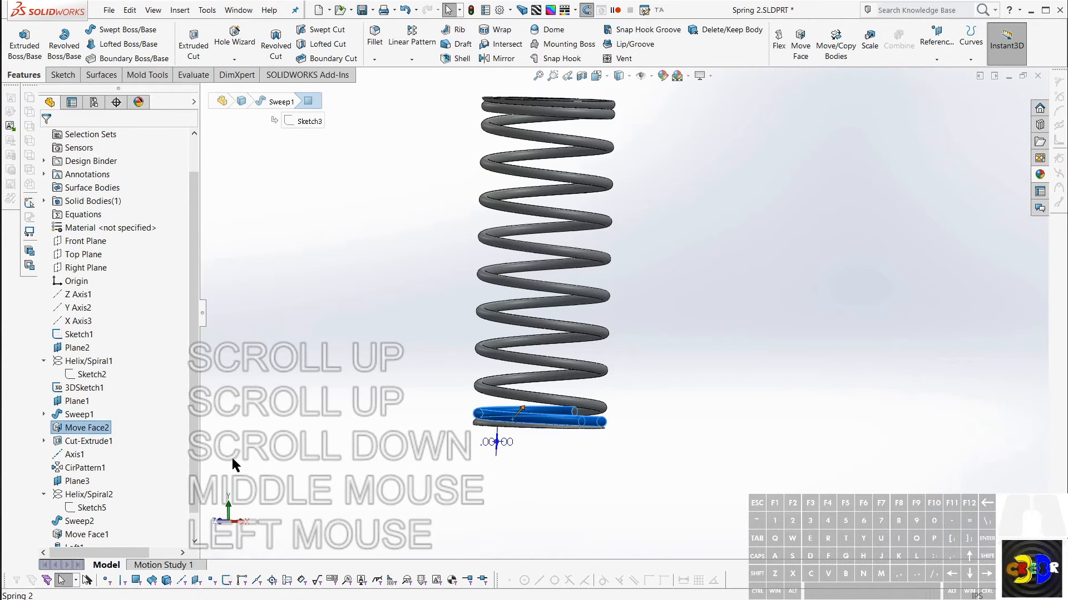
{"action": "left_click", "coordinate": [59, 416]}
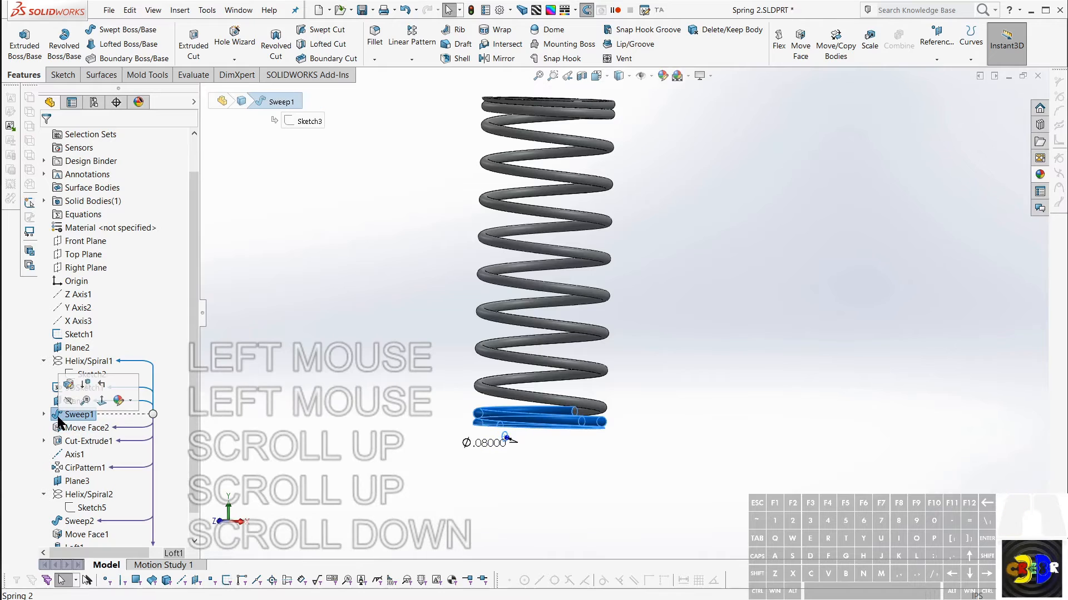
{"action": "double_click", "coordinate": [505, 440]}
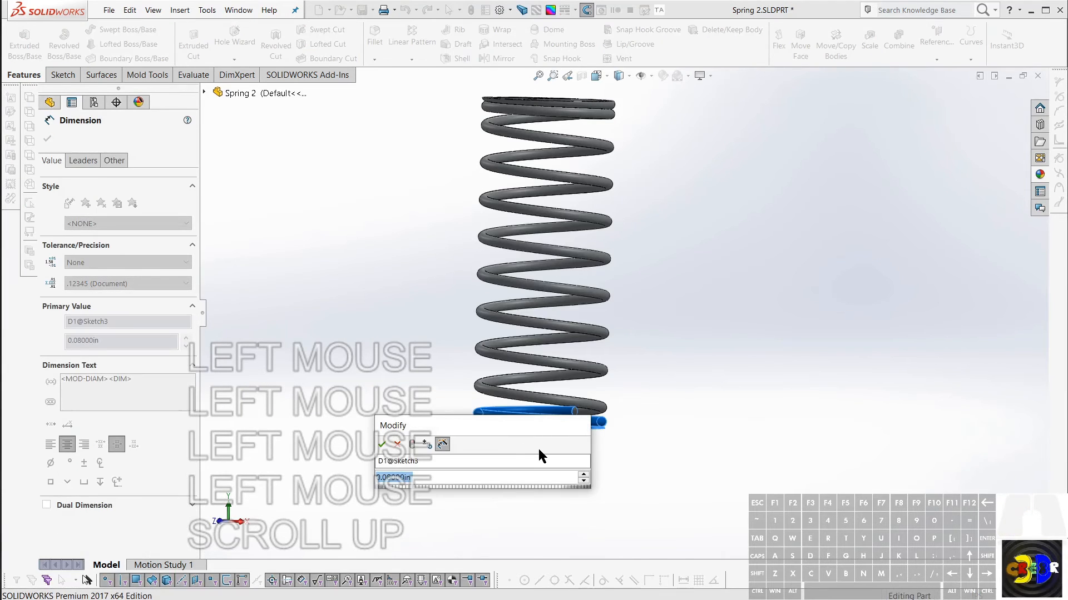
{"action": "type", "text": ".16"}
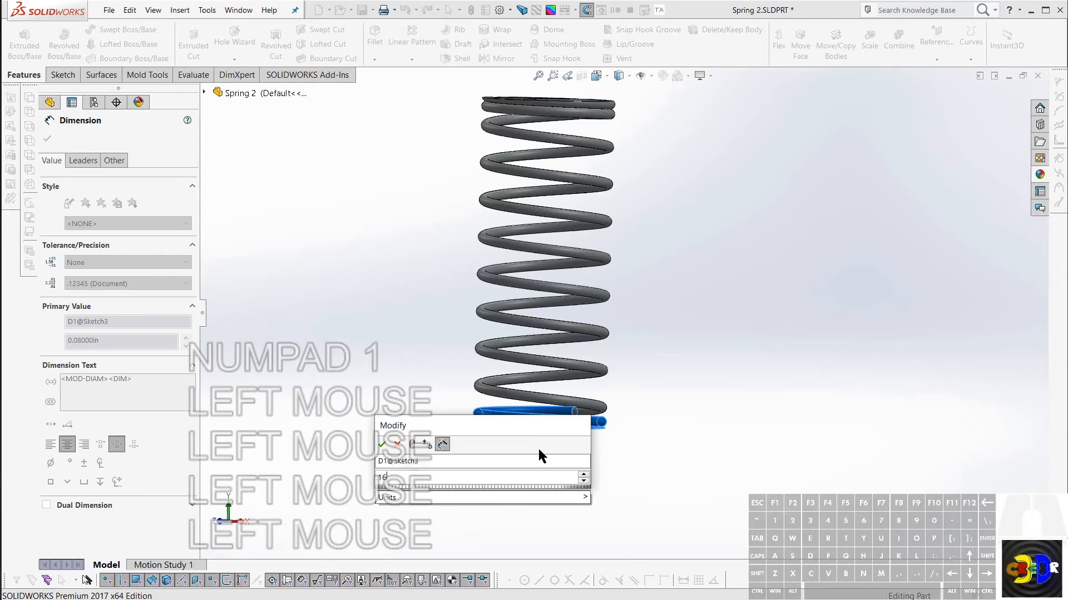
{"action": "key", "text": "Return"}
{"action": "key", "text": "r"}
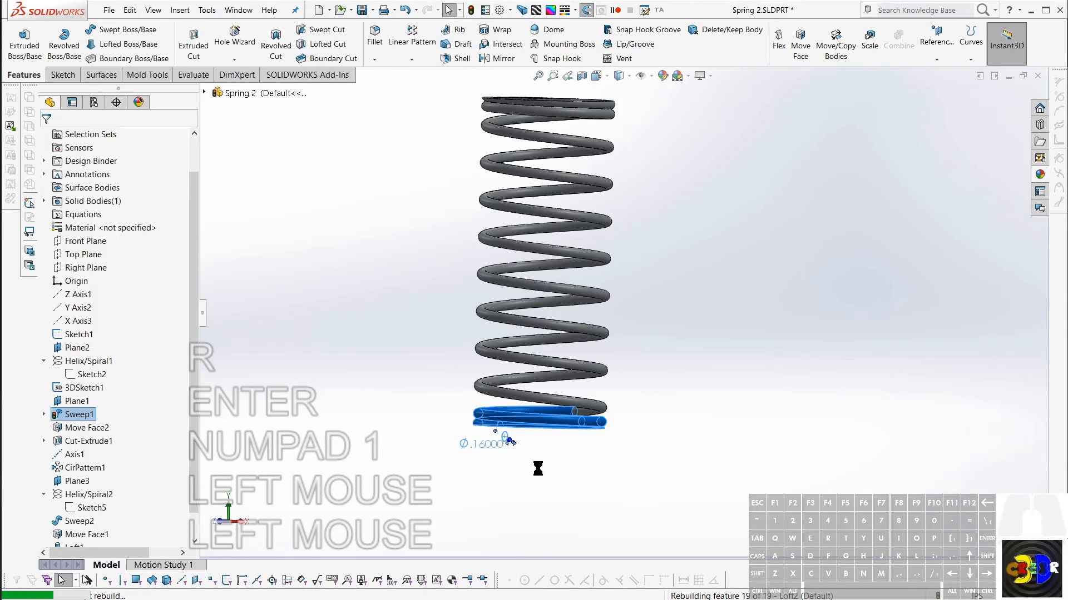
Examine the thickened coils and the Loft2 connection between the upper end coils and the middle coils.
{"action": "middle_click_drag", "start_coordinate": [615, 362], "coordinate": [601, 128]}
{"action": "scroll", "coordinate": [534, 195], "scroll_direction": "up", "scroll_amount": 4}
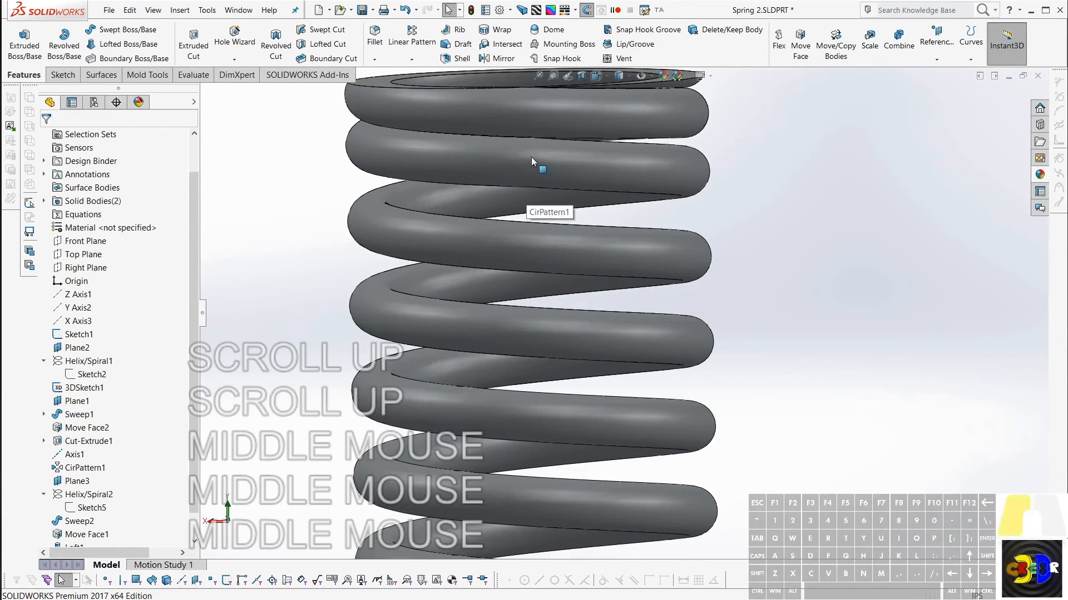
{"action": "left_click", "coordinate": [532, 163]}
{"action": "middle_click_drag", "start_coordinate": [603, 196], "coordinate": [390, 206]}
{"action": "scroll", "coordinate": [492, 231], "scroll_direction": "down", "scroll_amount": 3}
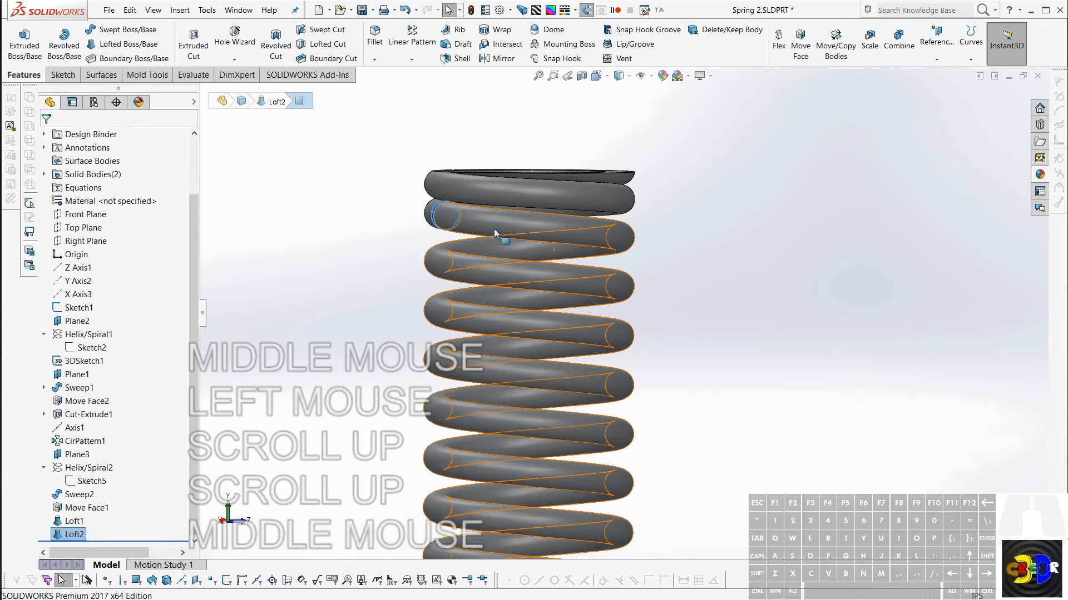
{"action": "scroll", "coordinate": [586, 493], "scroll_direction": "up", "scroll_amount": 3}
{"action": "middle_click_drag", "start_coordinate": [586, 492], "coordinate": [633, 496]}
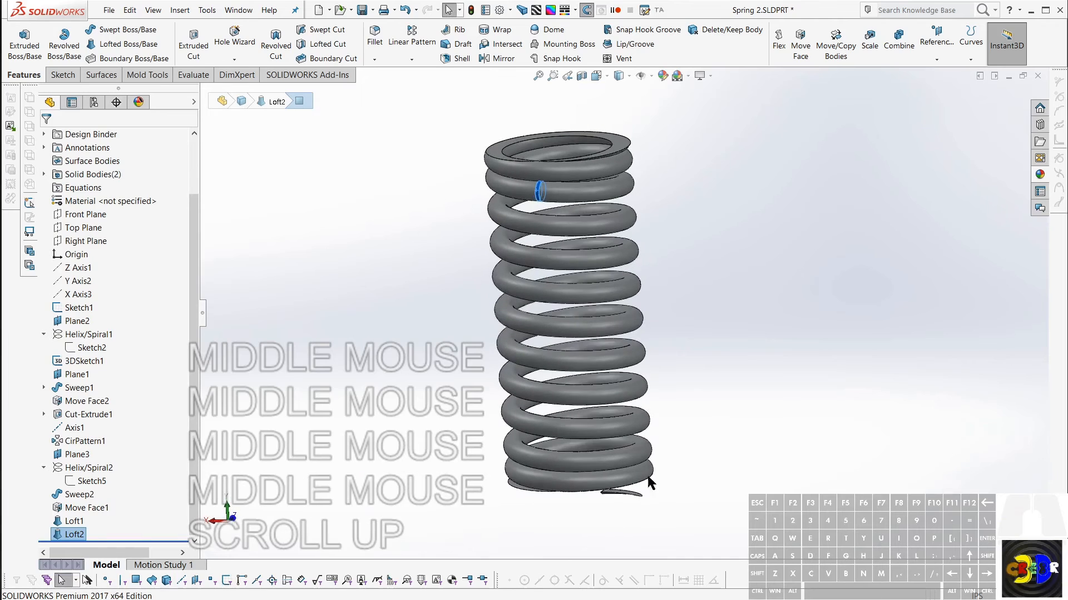
Extend Cut-Extrude1 downward at the base of the spring so it removes the leftover sliver of the end coil.
{"action": "scroll", "coordinate": [628, 490], "scroll_direction": "up", "scroll_amount": 3}
{"action": "left_click", "coordinate": [592, 424]}
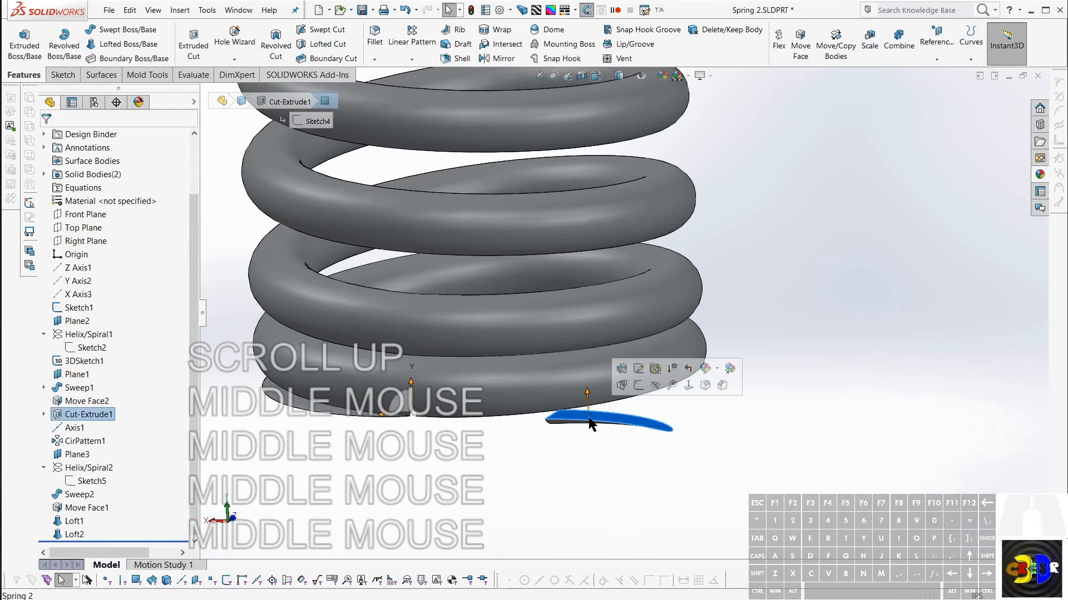
{"action": "scroll", "coordinate": [608, 444], "scroll_direction": "up", "scroll_amount": 2}
{"action": "left_click_drag", "start_coordinate": [606, 337], "coordinate": [679, 563]}
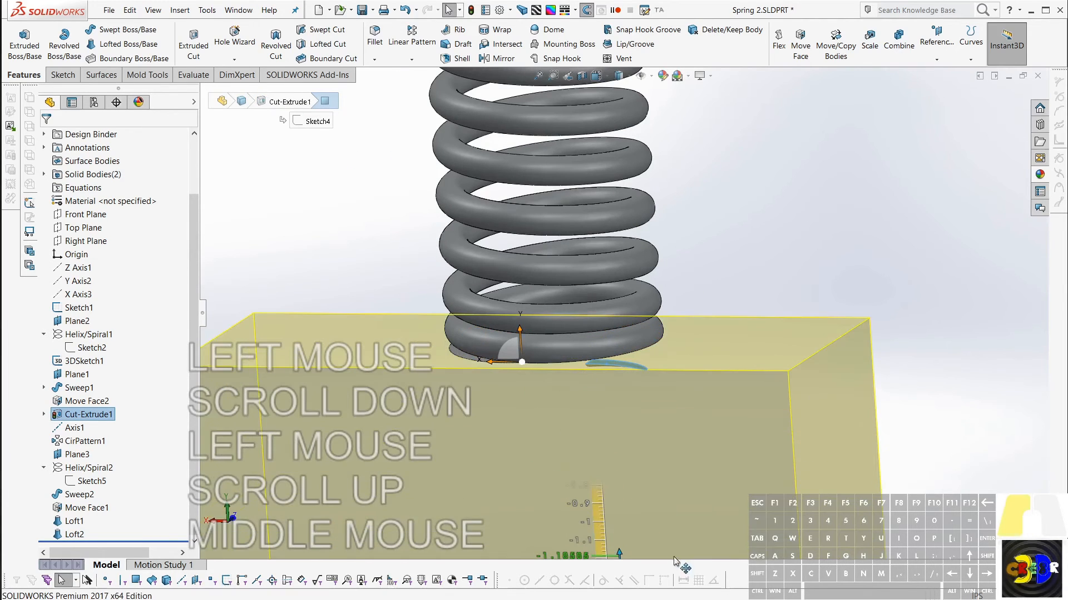
{"action": "left_click", "coordinate": [824, 419]}
Inspect the whole spring and show the dimensions of Helix/Spiral2, which drives the middle coils.
{"action": "middle_click_drag", "start_coordinate": [825, 419], "coordinate": [692, 280]}
{"action": "scroll", "coordinate": [720, 329], "scroll_direction": "down", "scroll_amount": 2}
{"action": "scroll", "coordinate": [720, 324], "scroll_direction": "down", "scroll_amount": 2}
{"action": "scroll", "coordinate": [693, 284], "scroll_direction": "up", "scroll_amount": 4}
{"action": "middle_click_drag", "start_coordinate": [621, 228], "coordinate": [599, 222]}
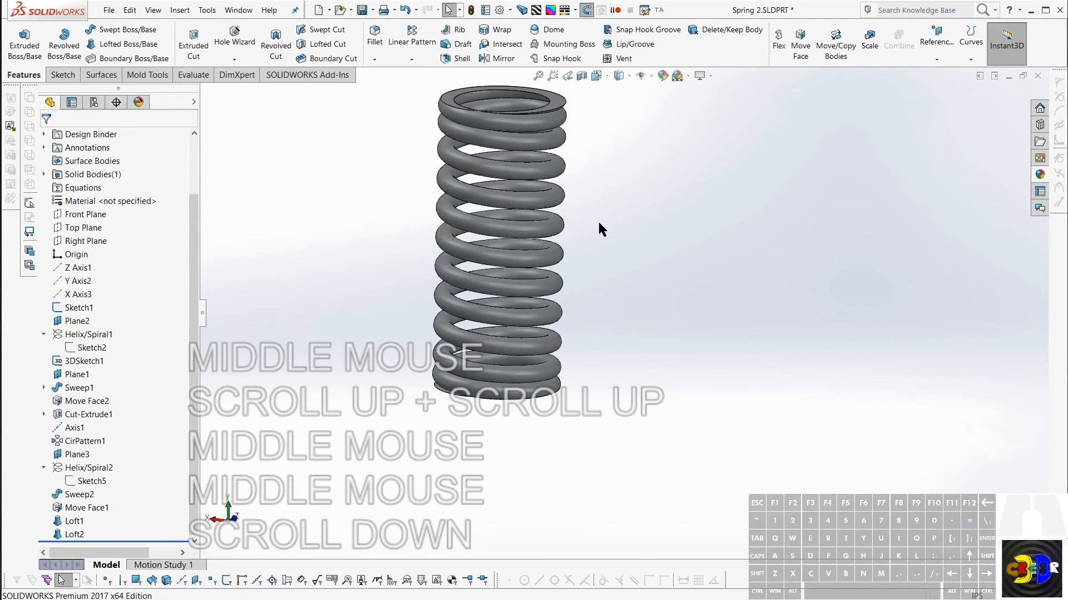
{"action": "scroll", "coordinate": [593, 218], "scroll_direction": "up", "scroll_amount": 1}
{"action": "left_click", "coordinate": [539, 217]}
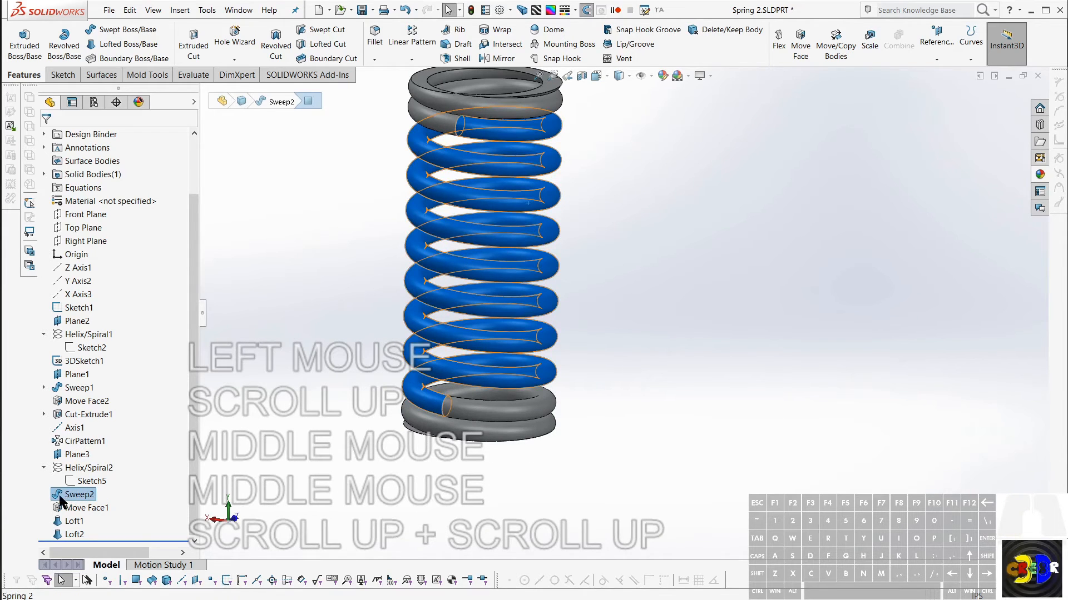
{"action": "left_click", "coordinate": [67, 470]}
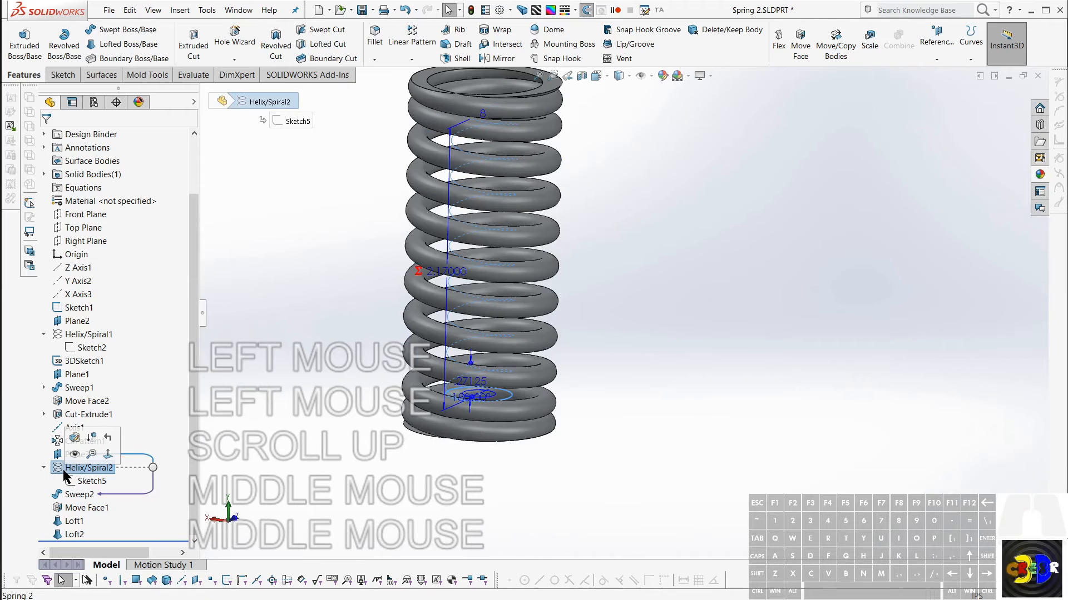
{"action": "middle_click_drag", "start_coordinate": [479, 330], "coordinate": [409, 278]}
{"action": "middle_click_drag", "start_coordinate": [409, 278], "coordinate": [386, 300]}
{"action": "scroll", "coordinate": [581, 181], "scroll_direction": "down", "scroll_amount": 1}
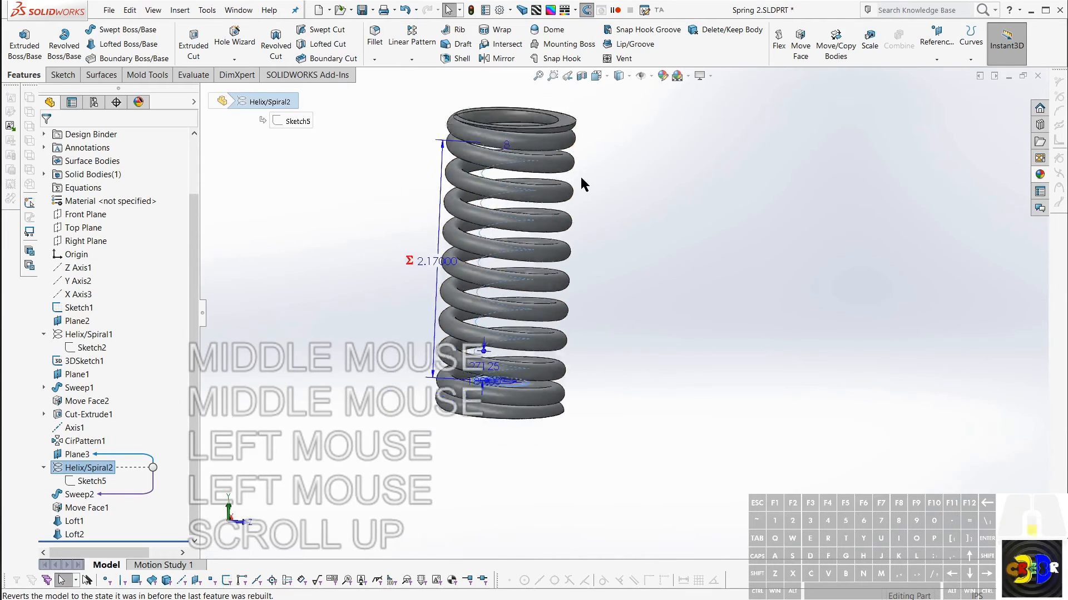
{"action": "middle_click_drag", "start_coordinate": [581, 181], "coordinate": [551, 223]}
Set the revolutions of Helix/Spiral2 to 4 and inspect the rebuilt middle coils of the spring.
{"action": "right_click", "coordinate": [75, 469]}
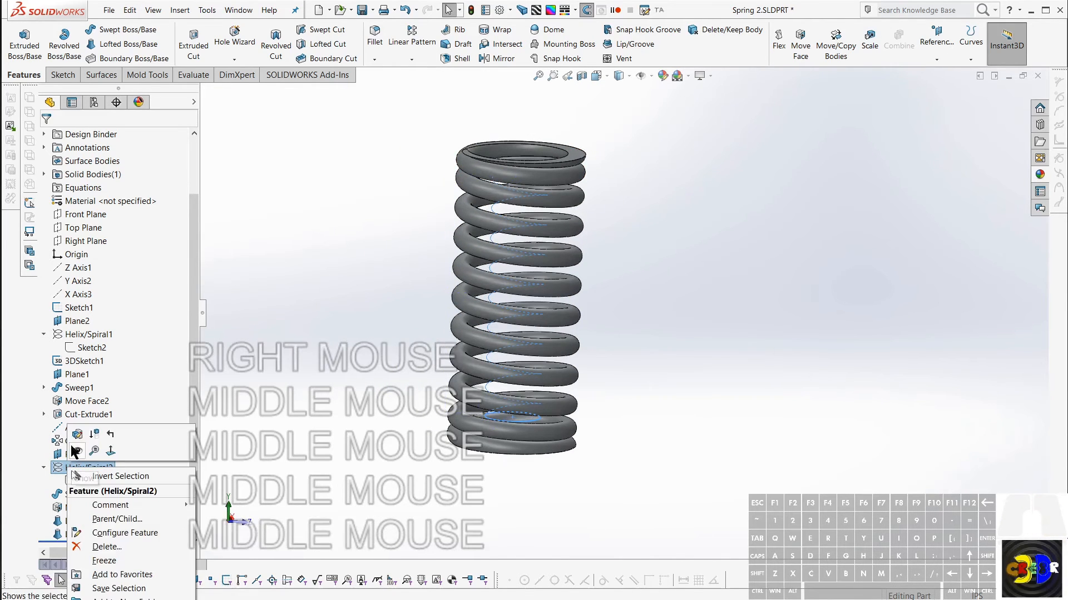
{"action": "left_click", "coordinate": [78, 450]}
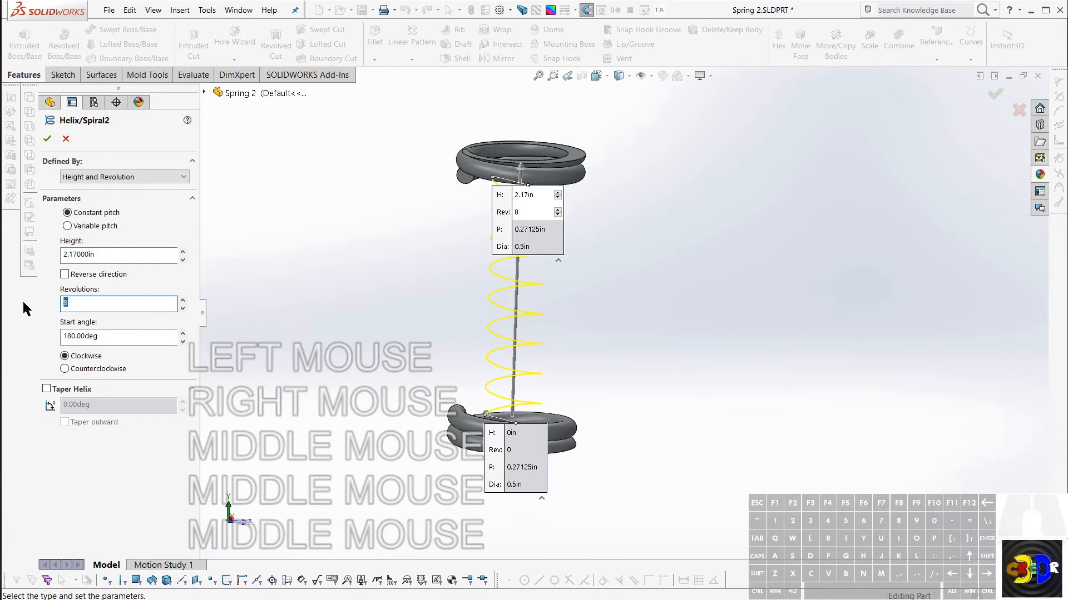
{"action": "double_click", "coordinate": [103, 306]}
{"action": "key", "text": "Return"}
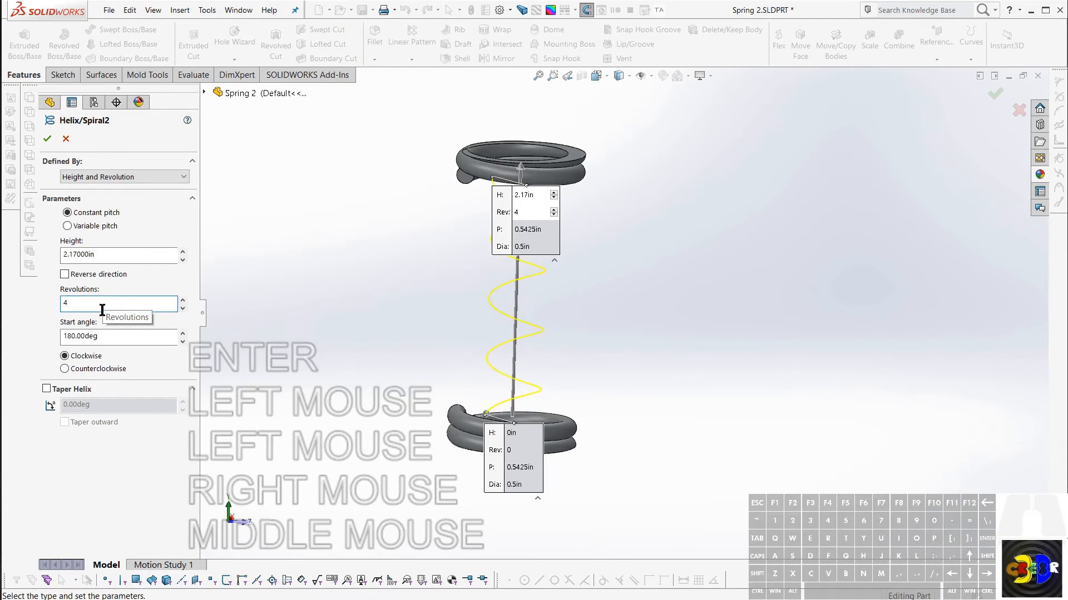
{"action": "left_click", "coordinate": [50, 139]}
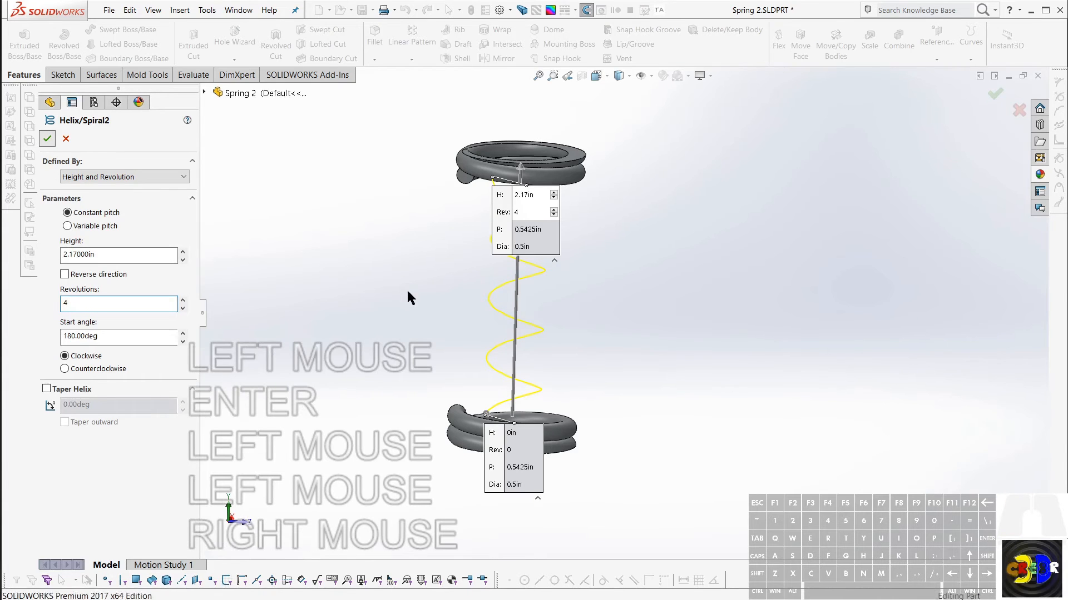
{"action": "middle_click_drag", "start_coordinate": [425, 282], "coordinate": [656, 222]}
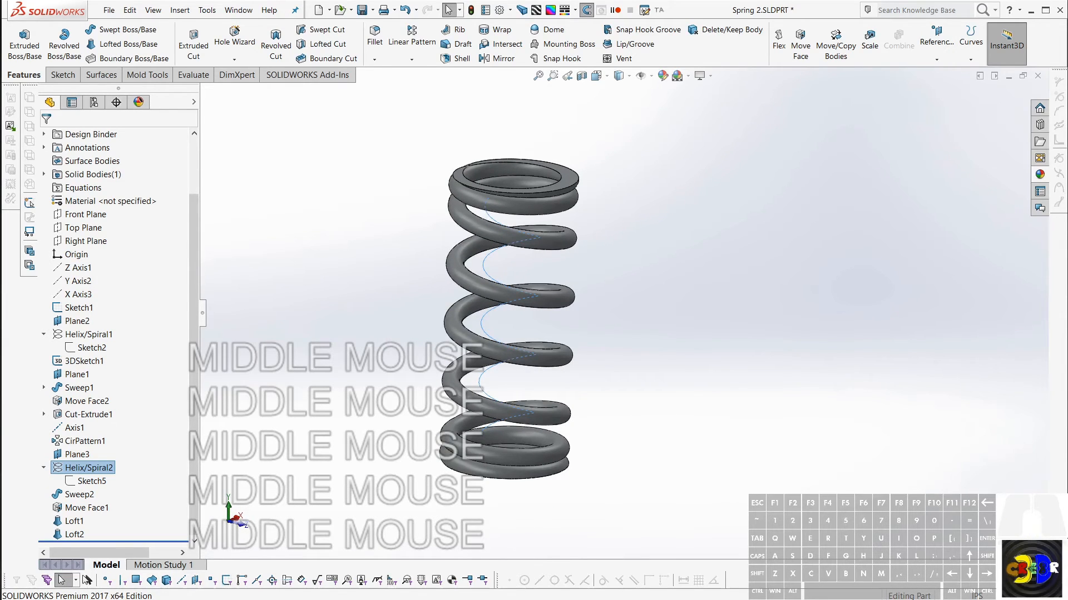
{"action": "left_click", "coordinate": [918, 537]}
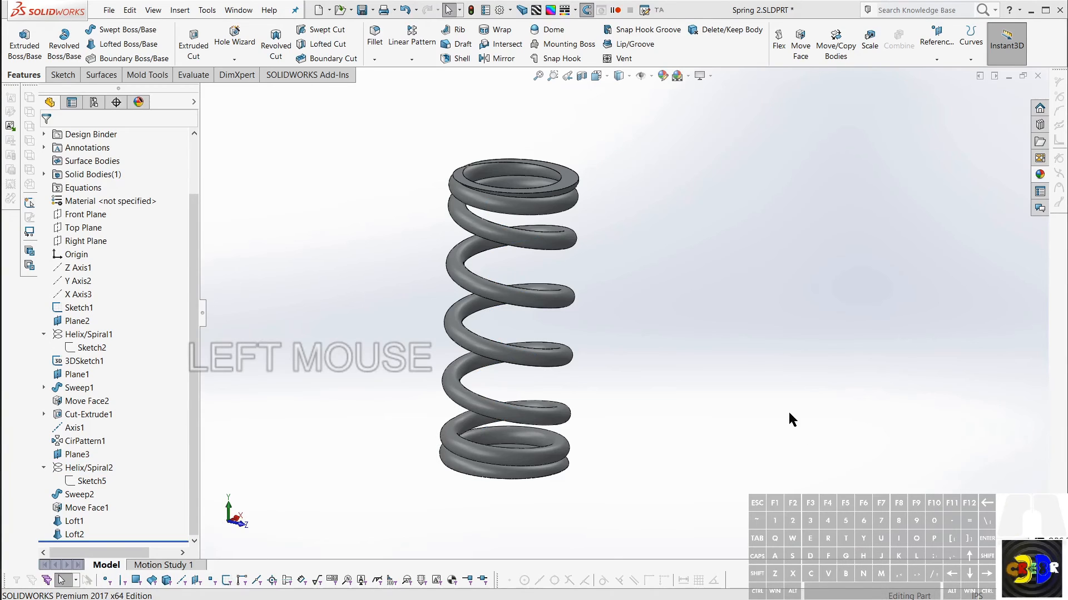
{"action": "middle_click_drag", "start_coordinate": [789, 420], "coordinate": [628, 356]}
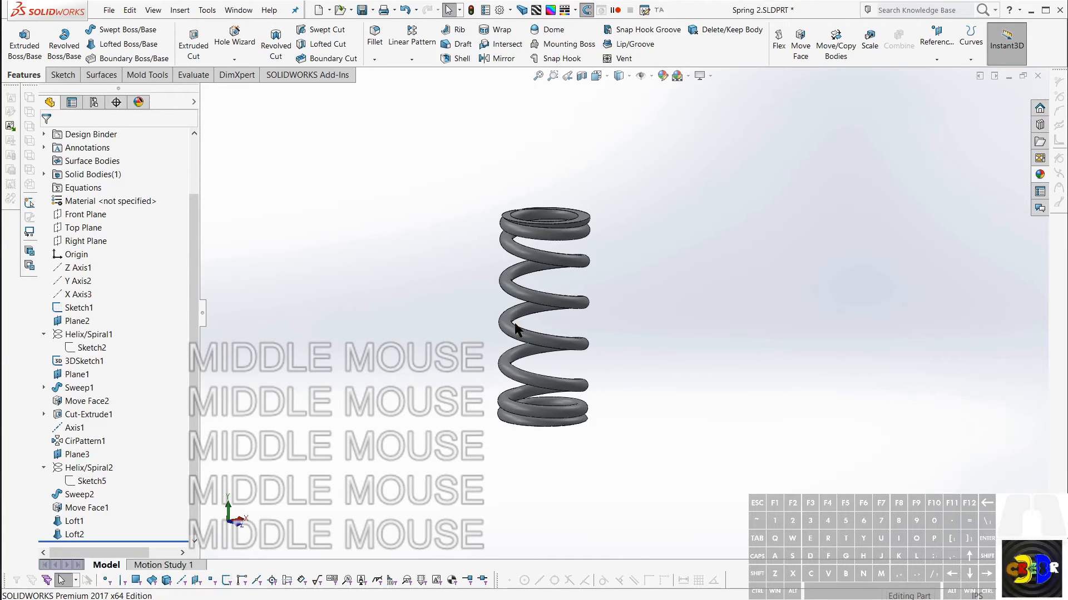
{"action": "middle_click_drag", "start_coordinate": [501, 310], "coordinate": [502, 299]}
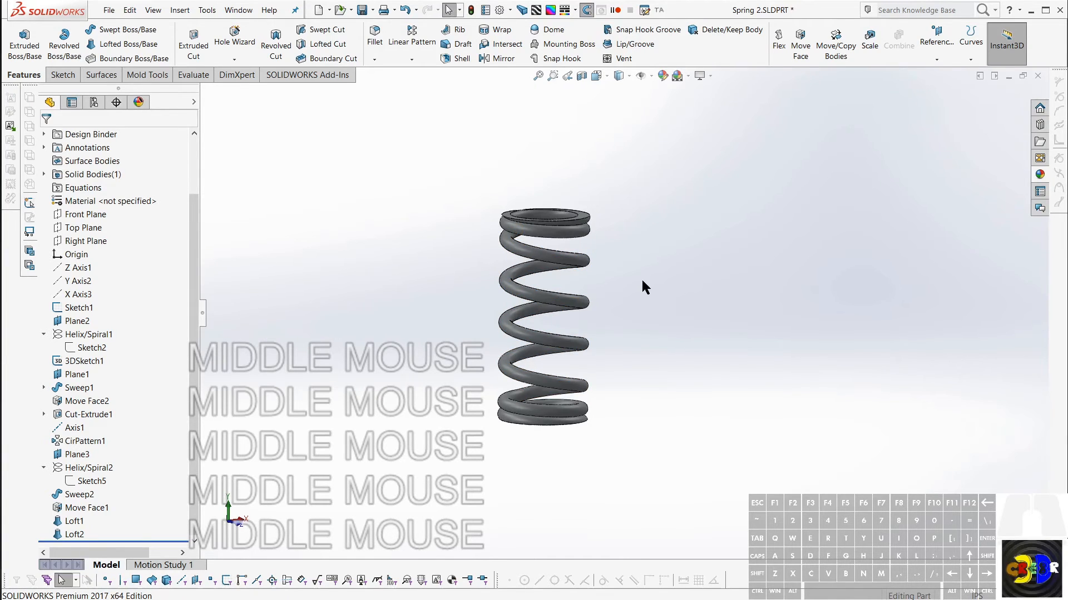
{"action": "mouse_move", "coordinate": [642, 282]}
{"action": "middle_mouse_down"}
{"action": "mouse_move", "coordinate": [641, 270]}
{"action": "mouse_move", "coordinate": [640, 279]}
{"action": "middle_mouse_up"}
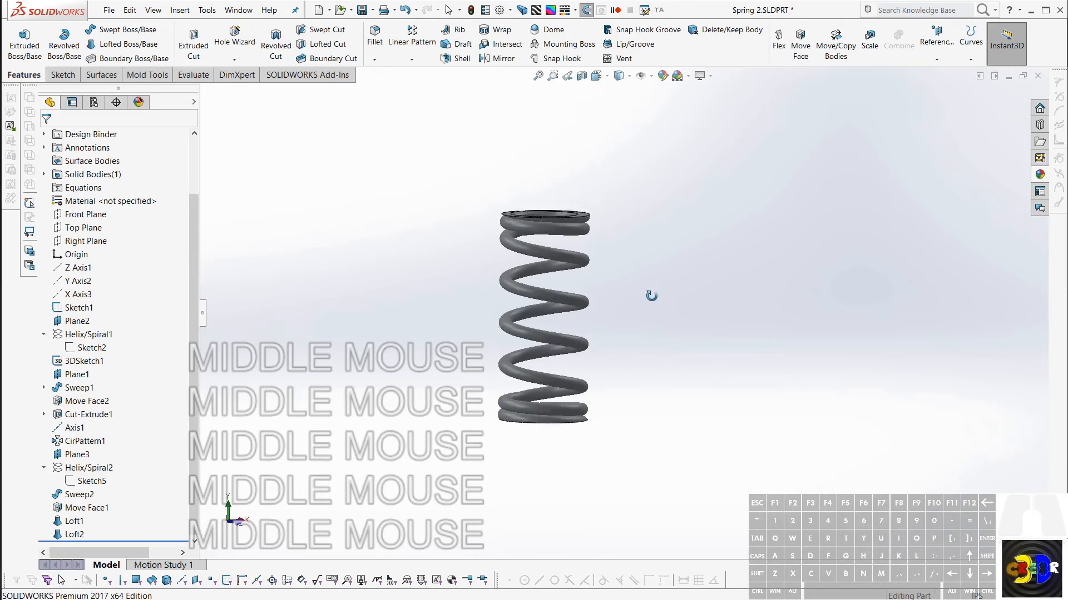
{"action": "scroll", "coordinate": [656, 300], "scroll_direction": "up", "scroll_amount": 2}
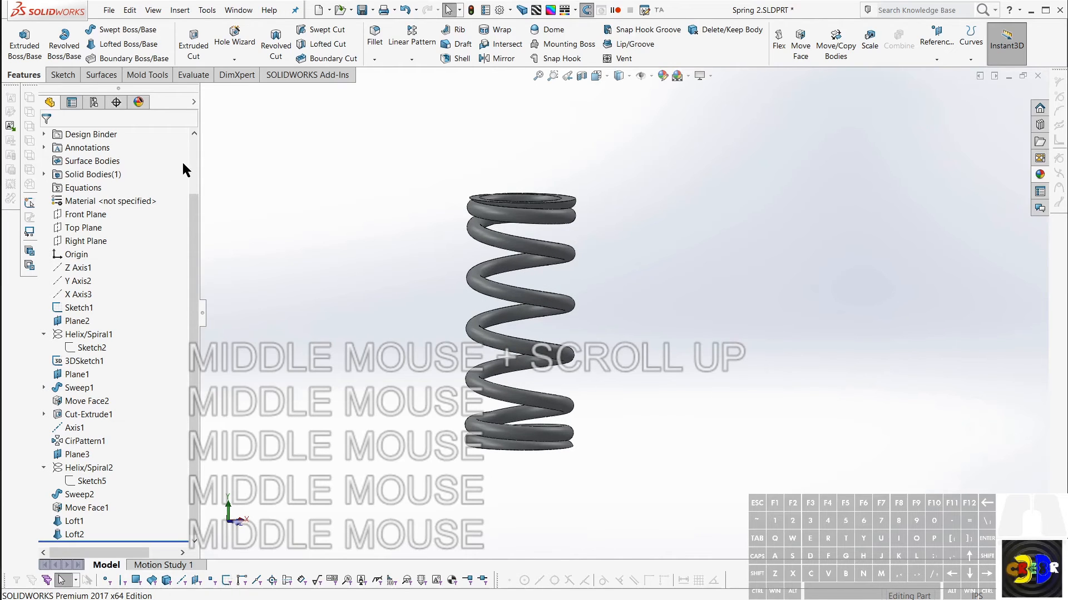
Start a derived configuration under the Default configuration and name it Free State Length.
{"action": "left_click", "coordinate": [93, 106]}
{"action": "left_click", "coordinate": [94, 157]}
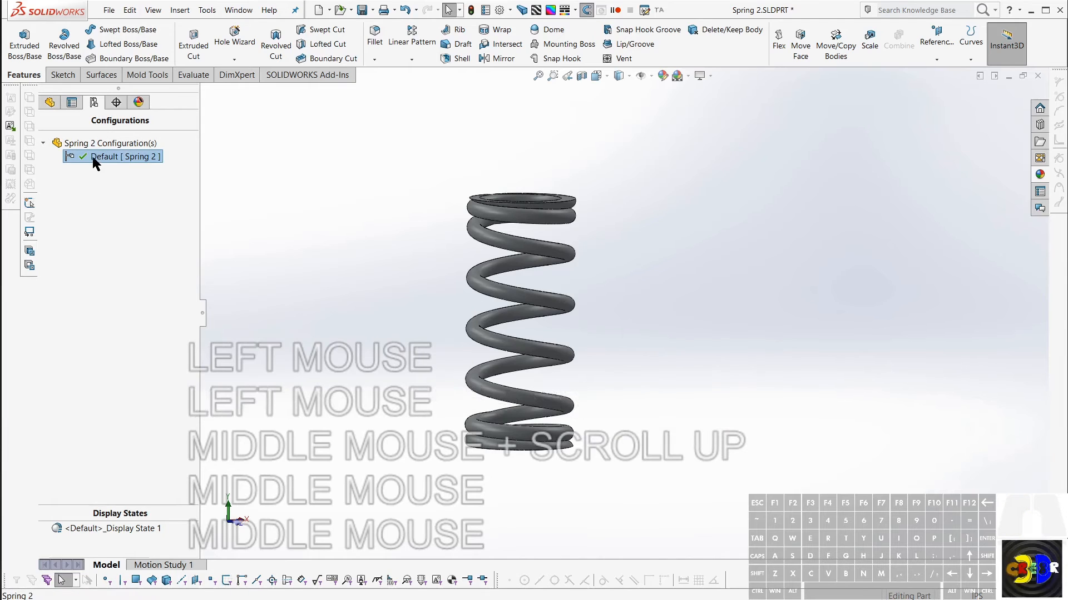
{"action": "right_click", "coordinate": [84, 155]}
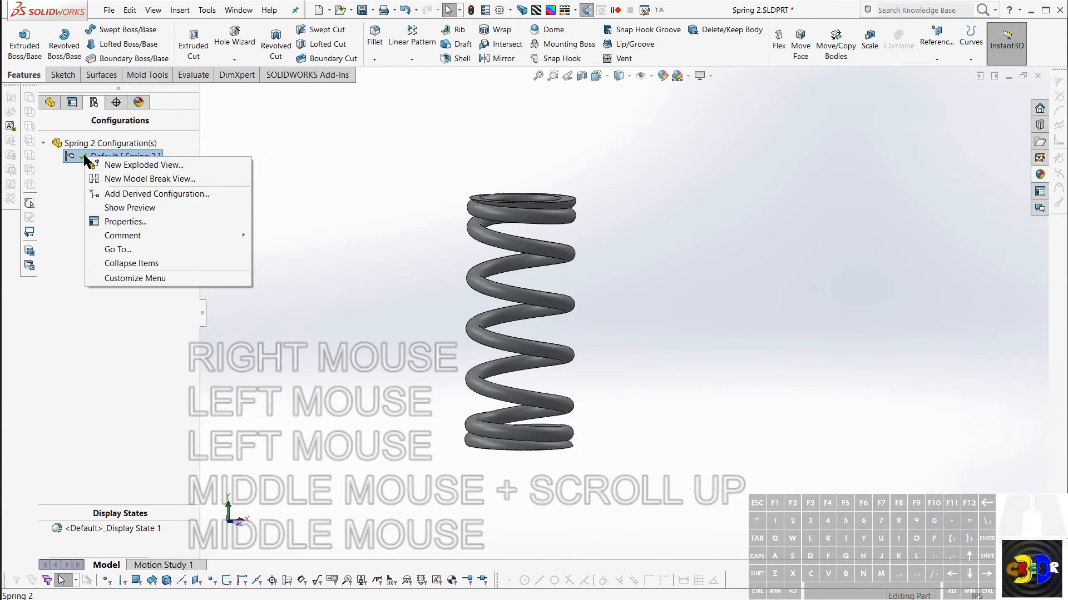
{"action": "left_click", "coordinate": [109, 195]}
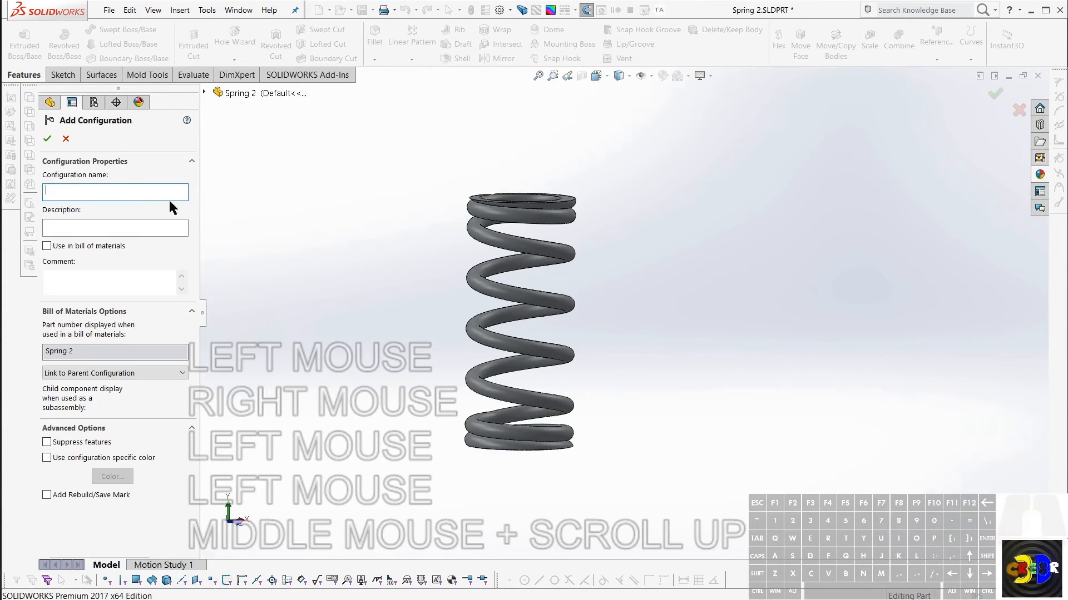
{"action": "left_click", "coordinate": [135, 196]}
{"action": "left_click", "coordinate": [135, 196]}
{"action": "type", "text": "Free "}
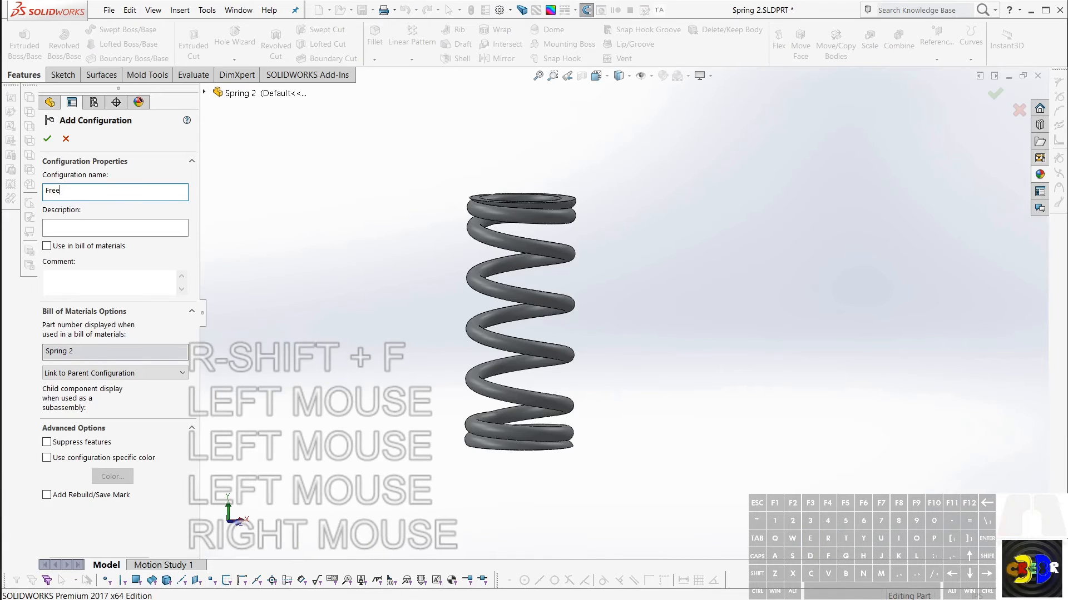
{"action": "type", "text": "Stat"}
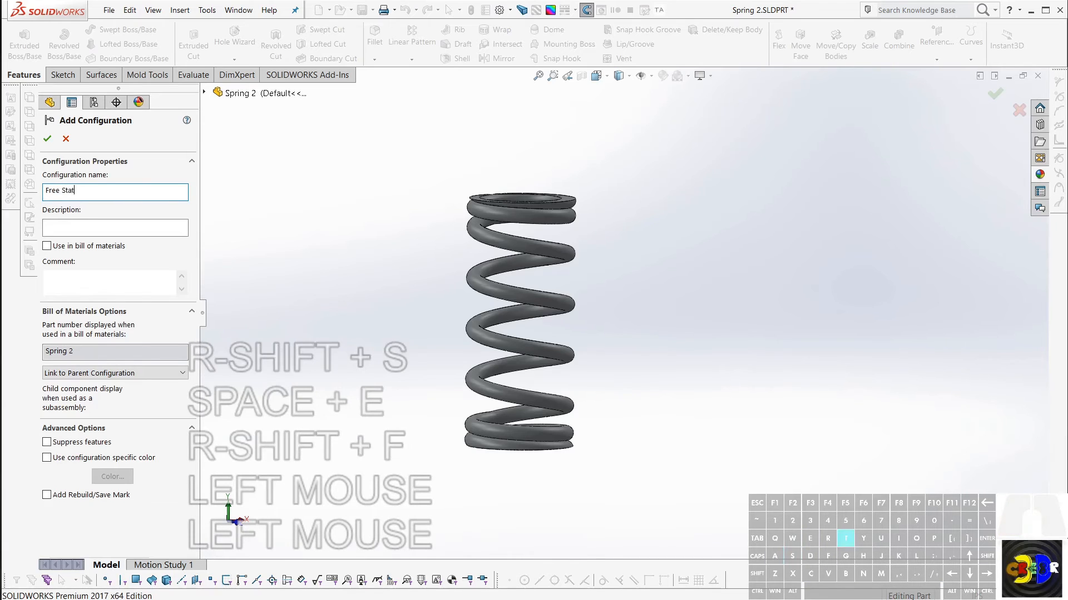
{"action": "type", "text": "e Length"}
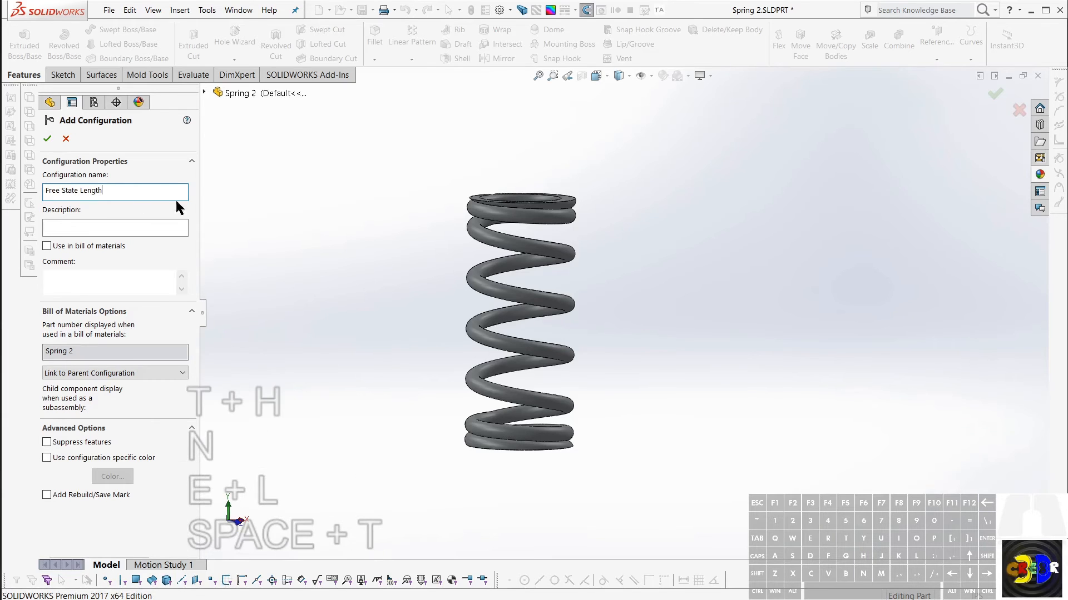
Enter the description "Length of the spring with no force applied" for the Free State Length configuration and create it.
{"action": "left_click", "coordinate": [102, 225]}
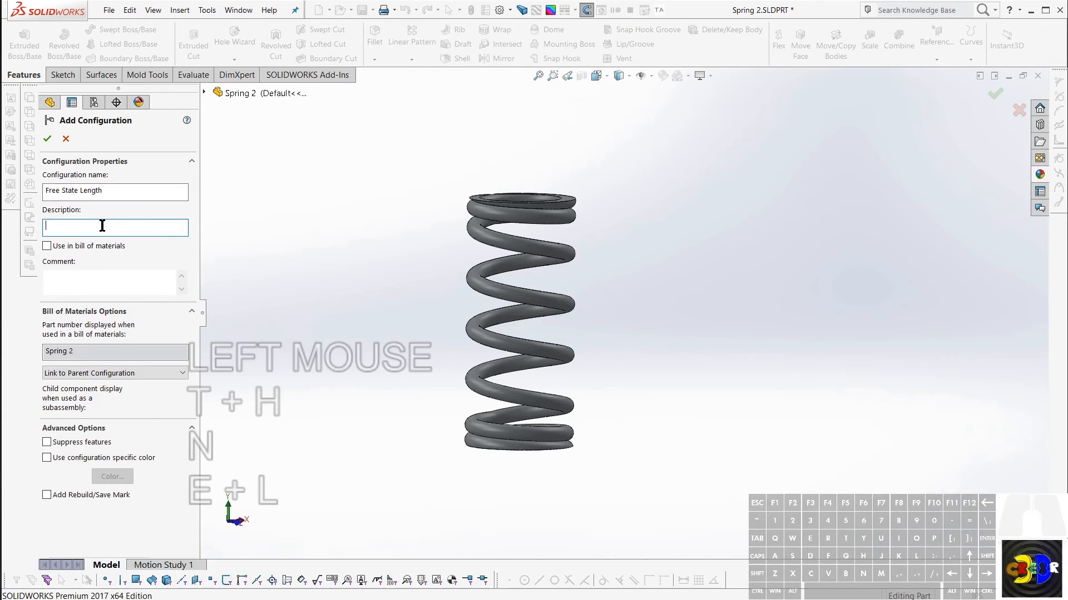
{"action": "type", "text": "Lengt"}
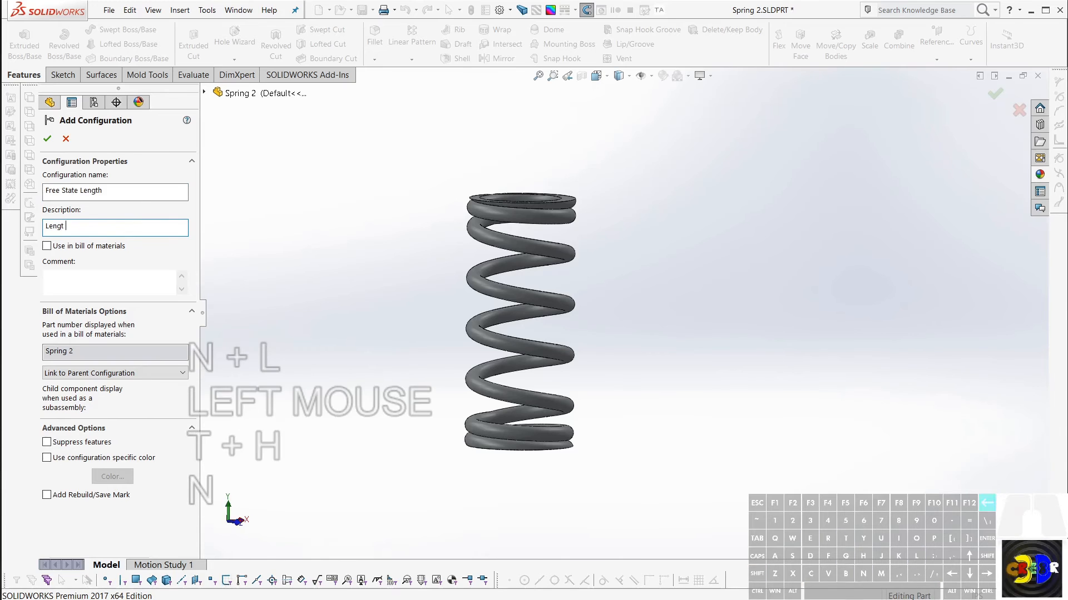
{"action": "type", "text": "h of the spring"}
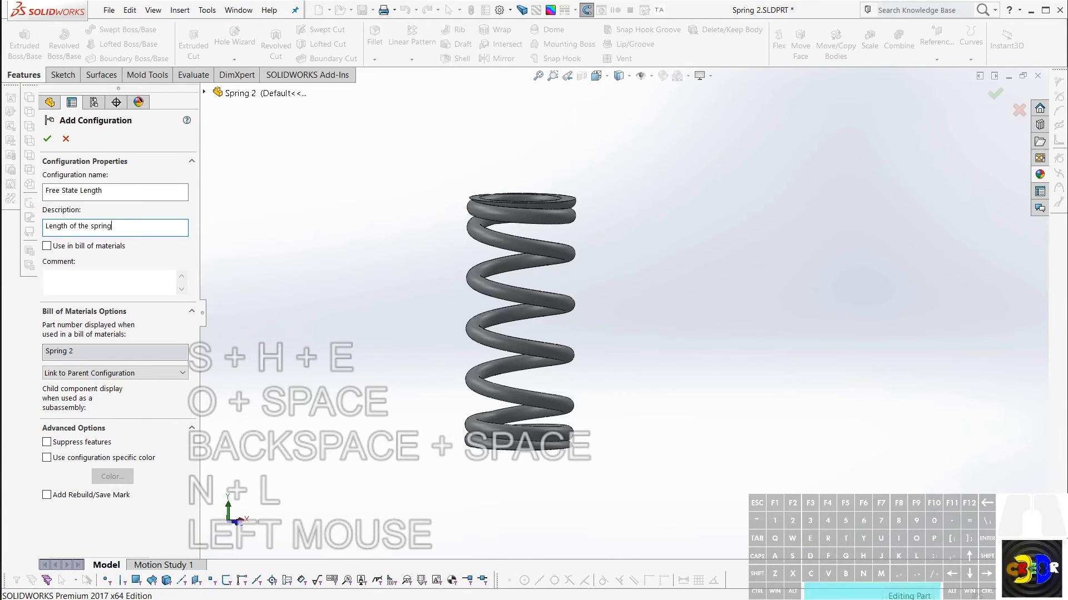
{"action": "type", "text": " when"}
{"action": "key", "text": "BackSpace"}
{"action": "key", "text": "BackSpace"}
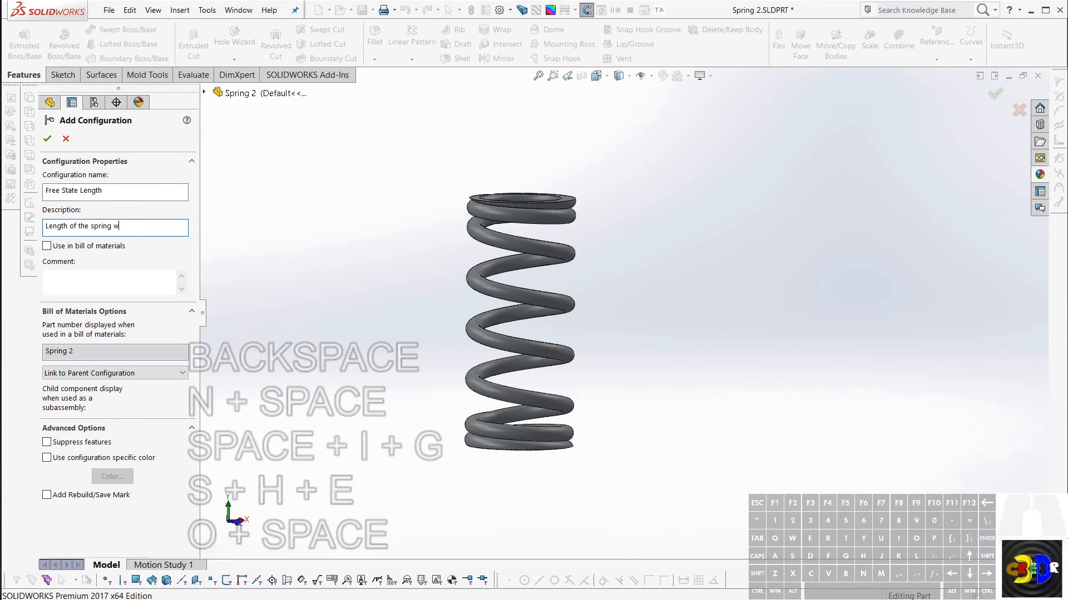
{"action": "type", "text": "ith no force "}
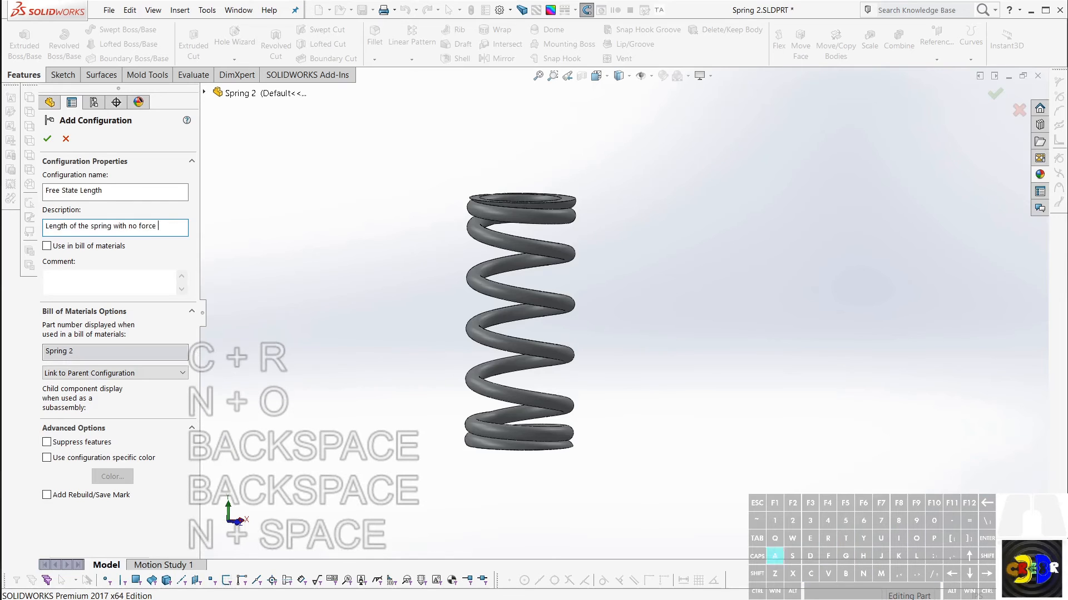
{"action": "type", "text": "applied"}
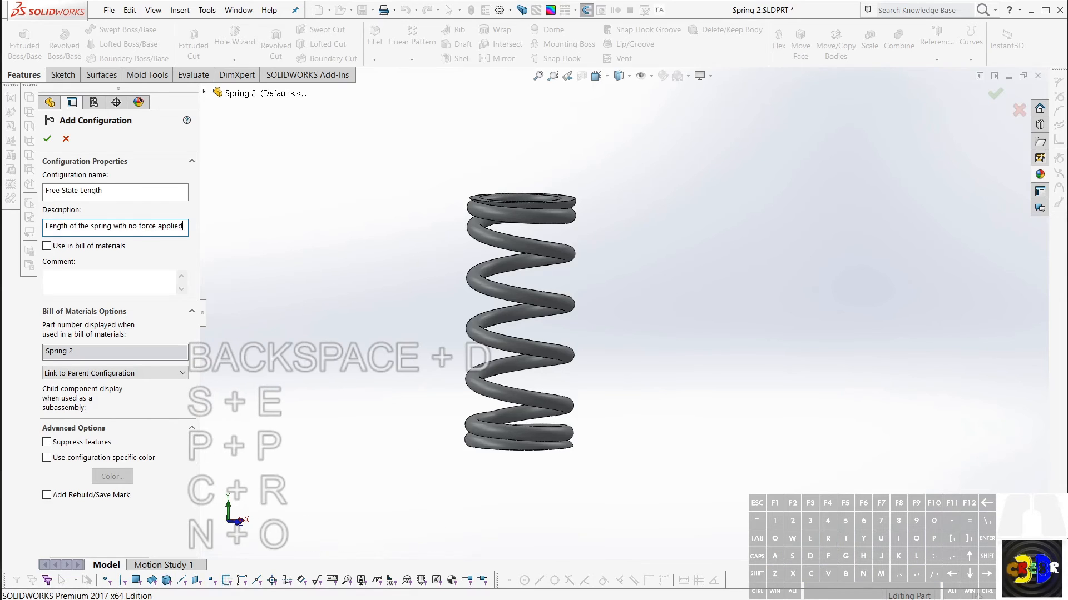
{"action": "left_click", "coordinate": [47, 139]}
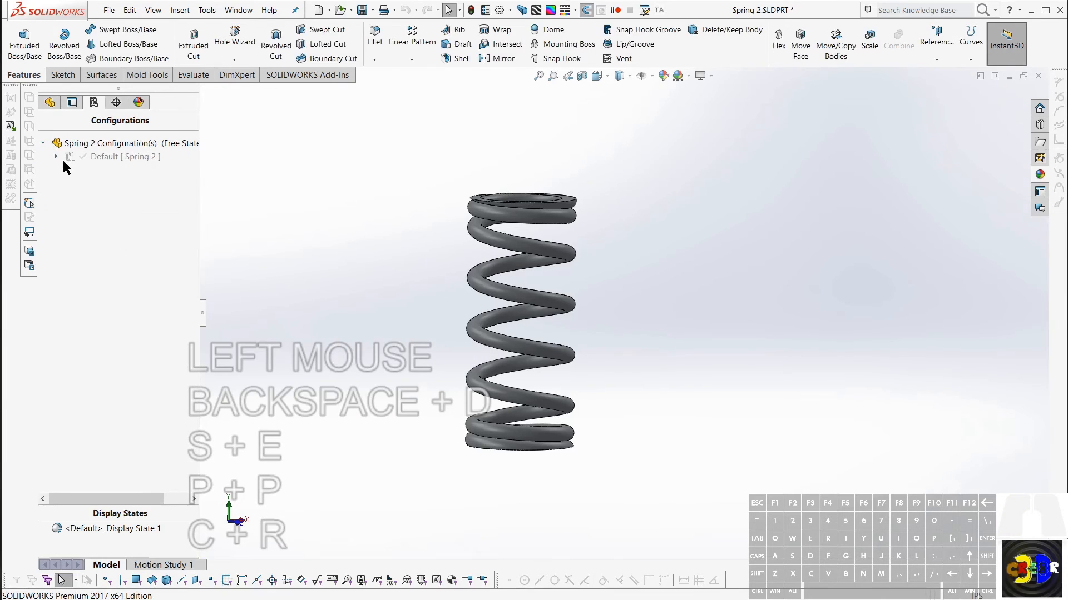
Add a derived configuration named Deflected 1 under the Default configuration.
{"action": "left_click", "coordinate": [57, 156]}
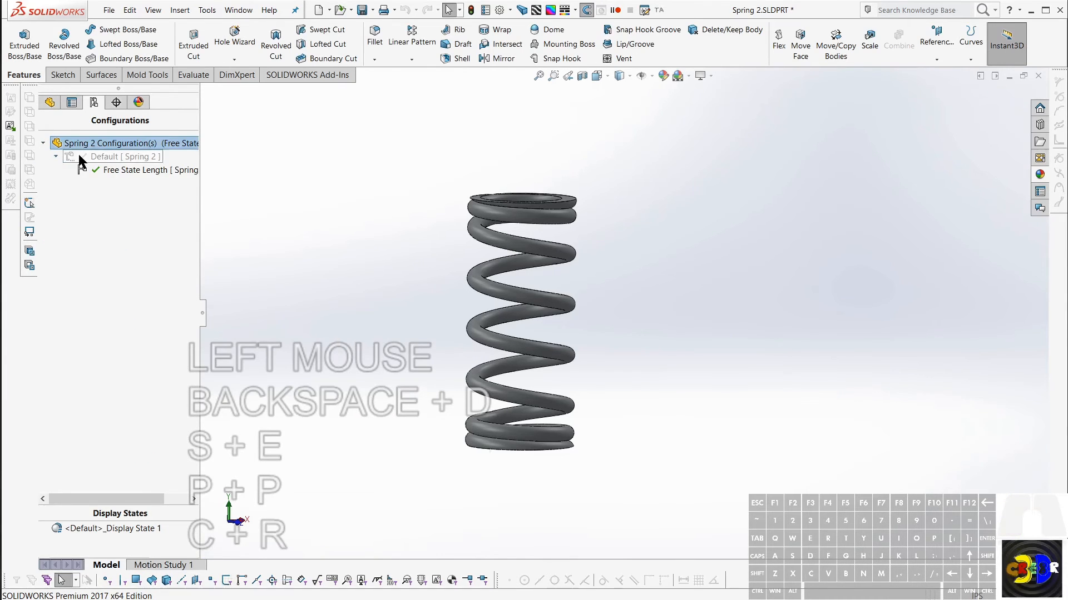
{"action": "right_click", "coordinate": [80, 157]}
{"action": "left_click", "coordinate": [105, 179]}
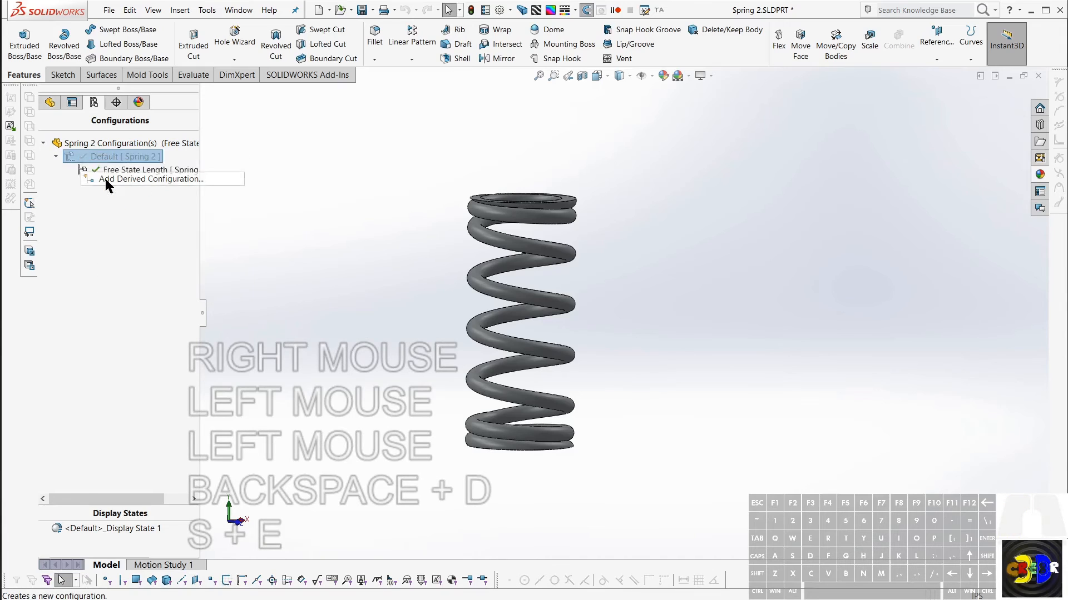
{"action": "left_click", "coordinate": [114, 197]}
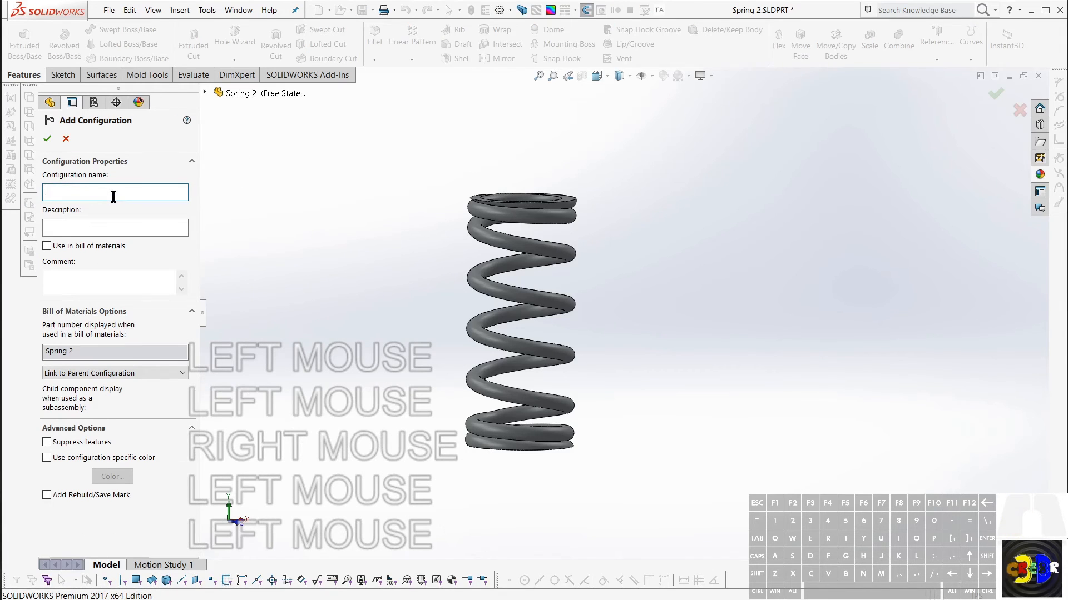
{"action": "type", "text": "Deflected"}
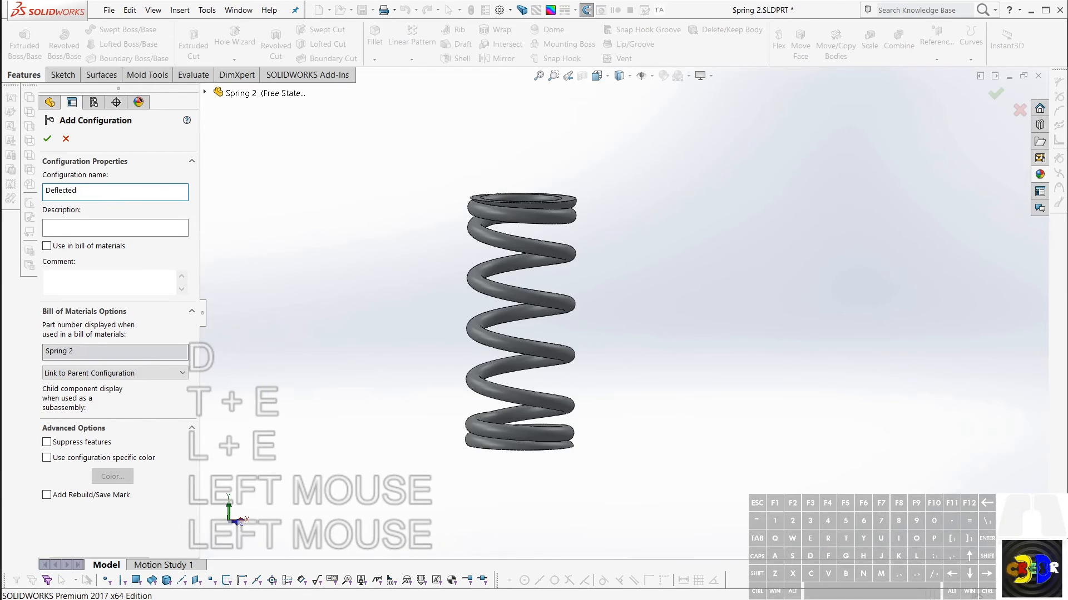
{"action": "type", "text": " 1"}
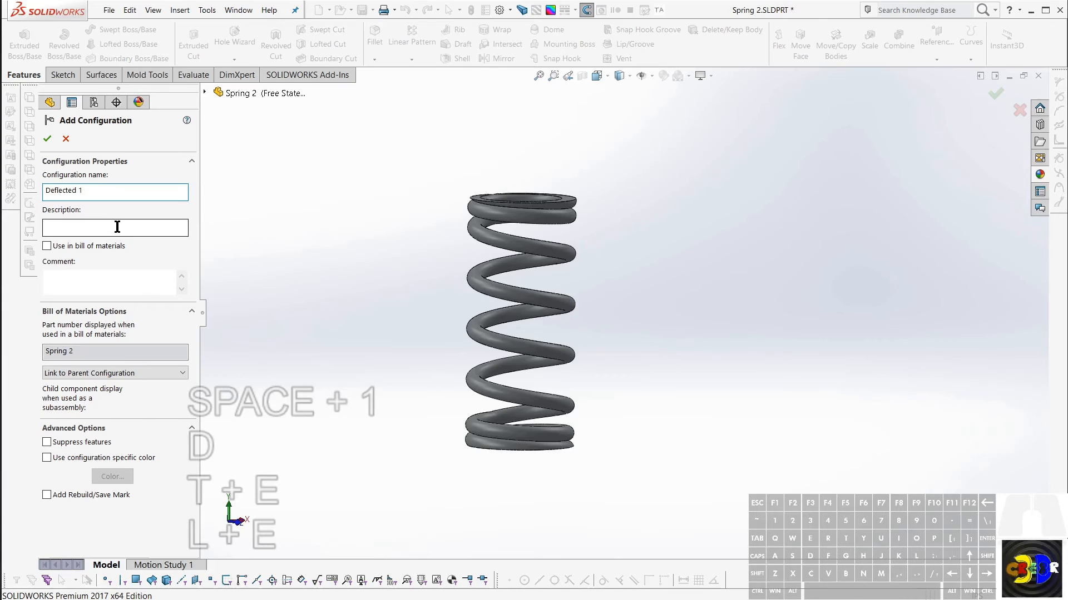
{"action": "left_click", "coordinate": [47, 138]}
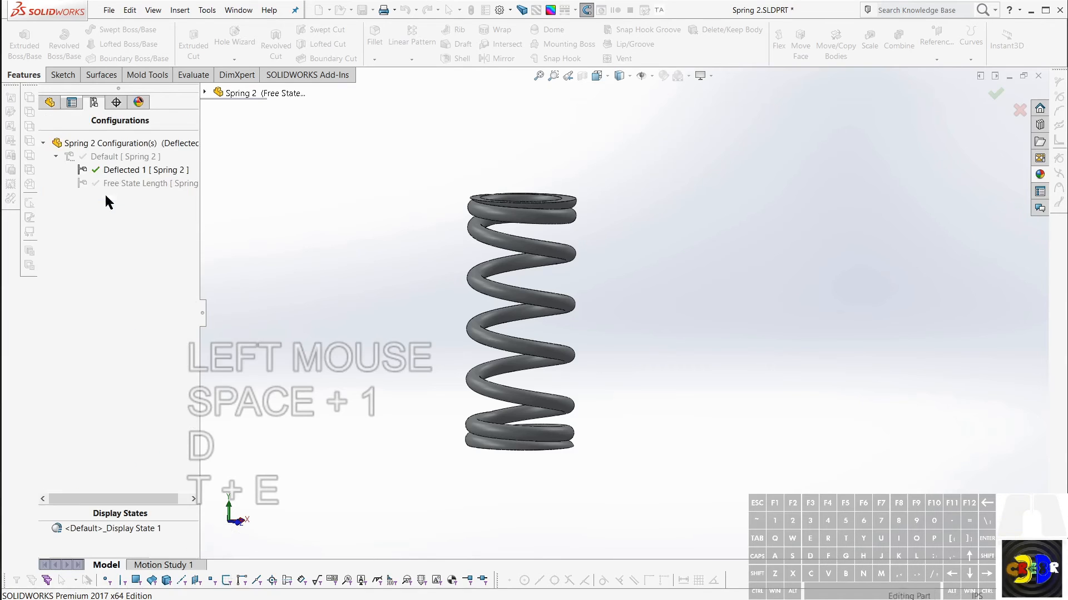
Add another derived configuration under Default and name it Deflected 2.
{"action": "right_click", "coordinate": [108, 158]}
{"action": "right_click", "coordinate": [109, 158]}
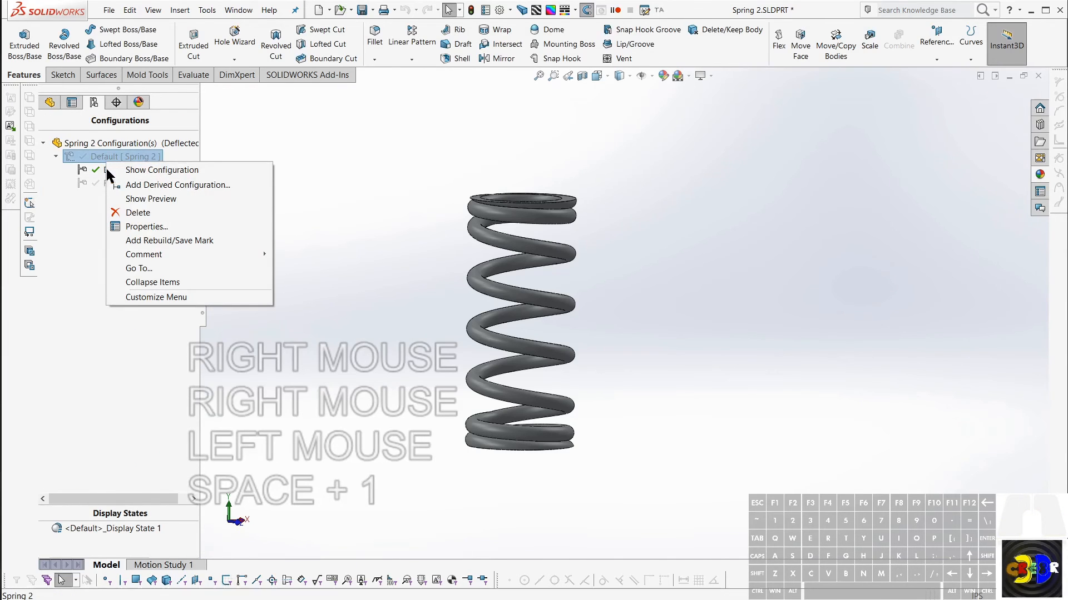
{"action": "left_click", "coordinate": [139, 186]}
{"action": "type", "text": "D"}
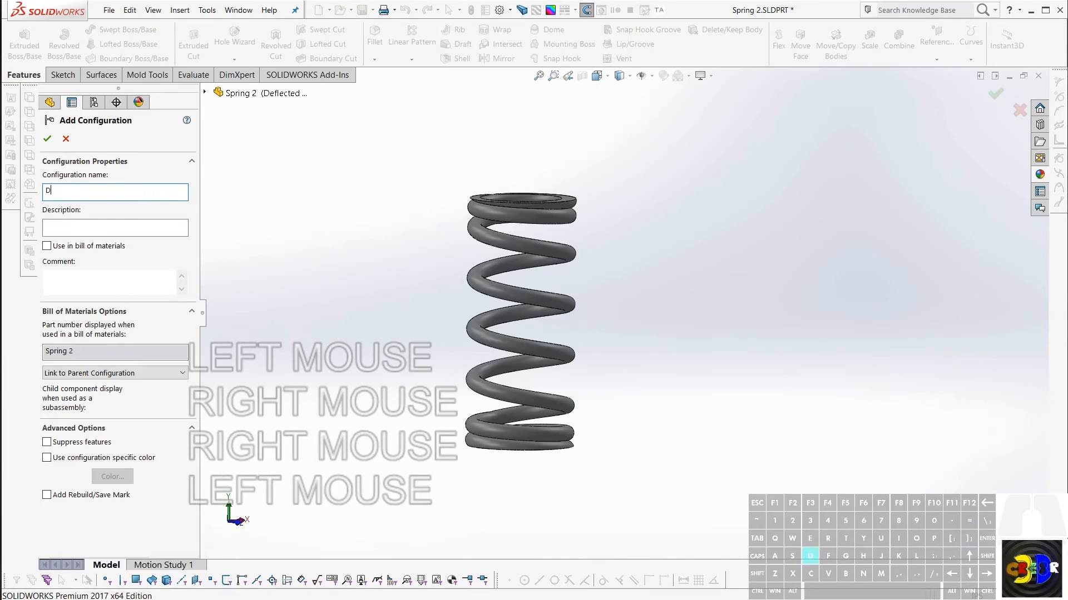
{"action": "type", "text": "eflected 2"}
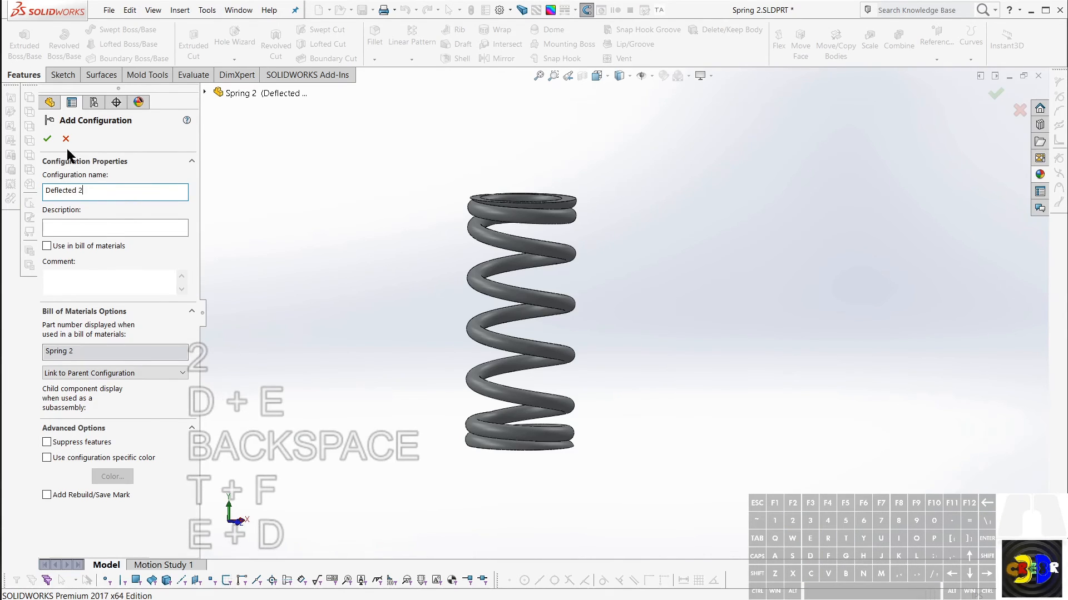
{"action": "left_click", "coordinate": [47, 139]}
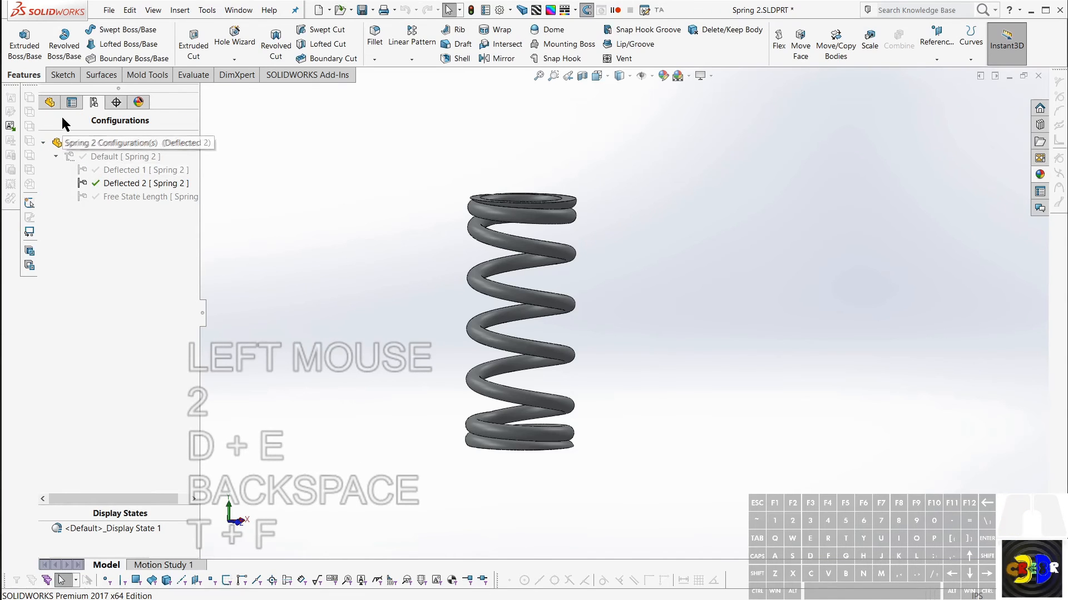
Check the height dimension of Helix/Spiral2 in the feature tree and move it clear of the spring.
{"action": "left_click", "coordinate": [50, 102]}
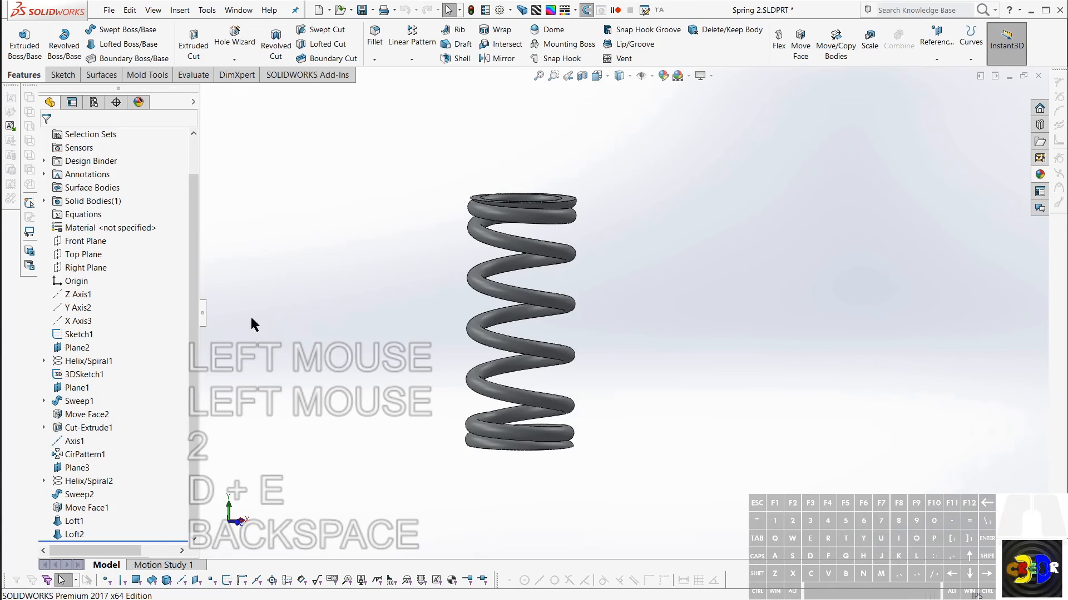
{"action": "left_click", "coordinate": [82, 485]}
{"action": "left_click", "coordinate": [81, 483]}
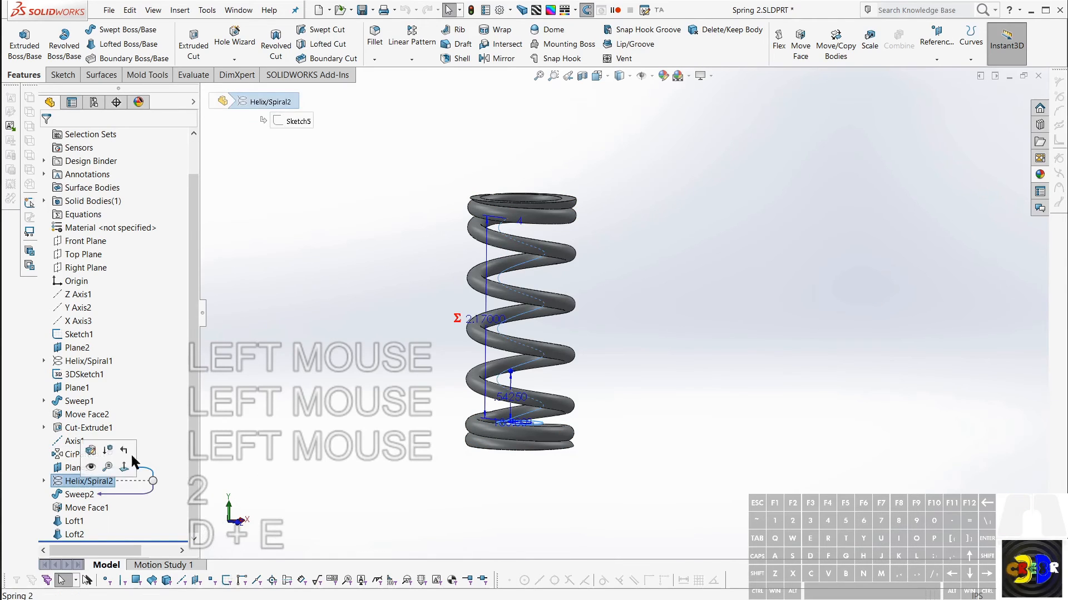
{"action": "left_click_drag", "start_coordinate": [466, 321], "coordinate": [374, 319]}
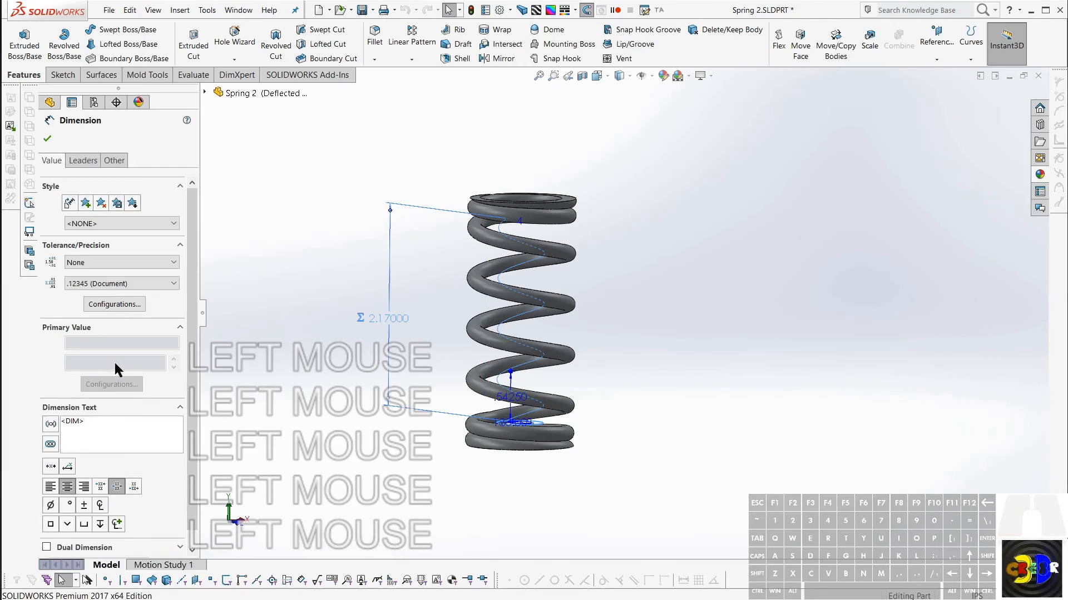
{"action": "left_click", "coordinate": [281, 317]}
{"action": "key", "text": "Escape"}
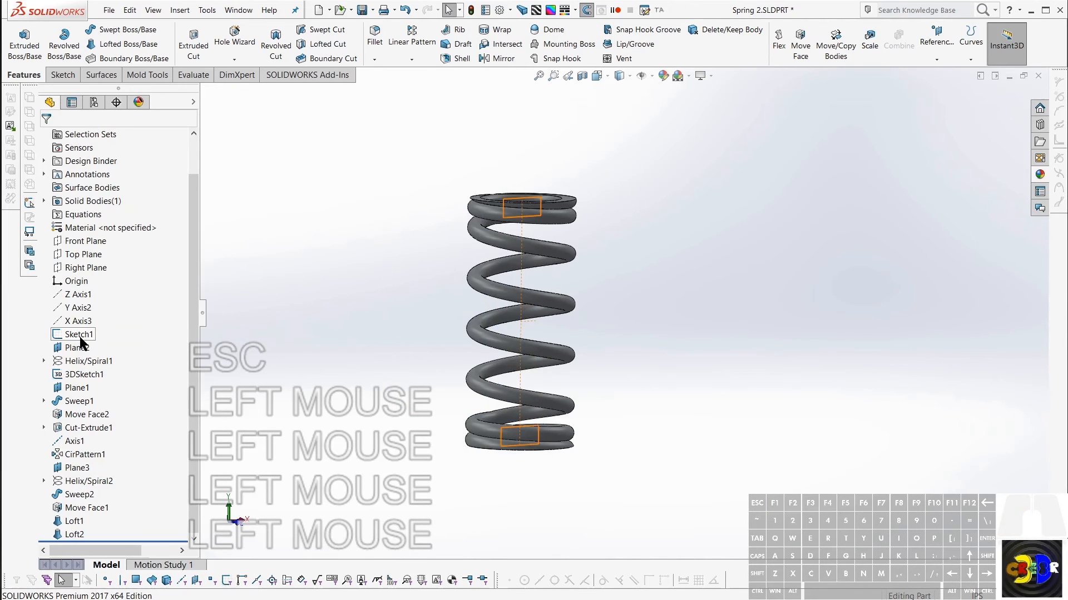
Configure Sketch1's overall spring length dimension and set its value for the Free State Length configuration to 3 in.
{"action": "left_click", "coordinate": [78, 335]}
{"action": "right_click", "coordinate": [581, 332]}
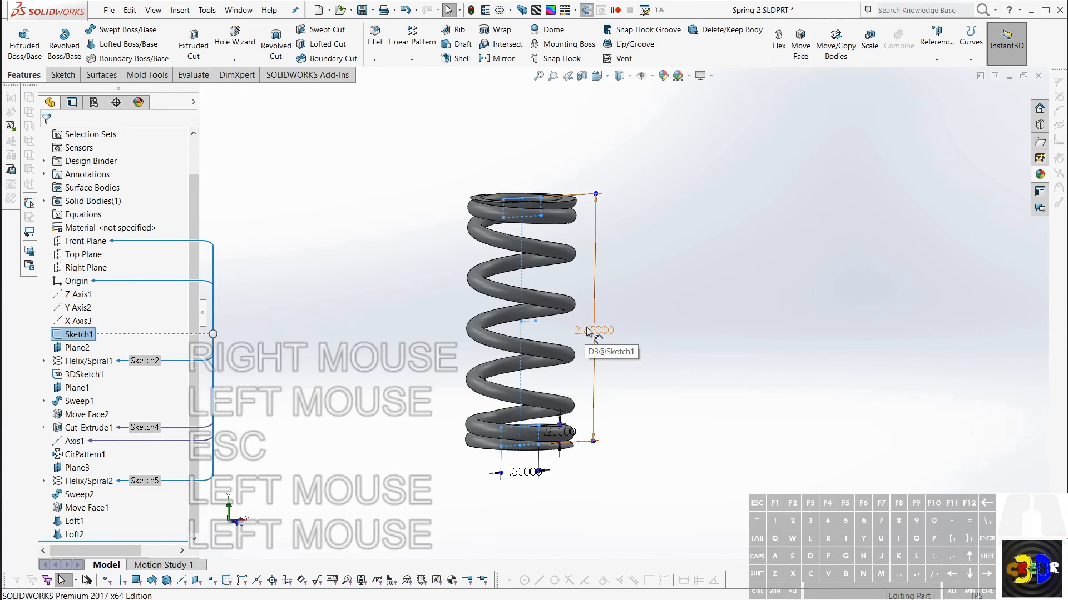
{"action": "left_click", "coordinate": [630, 448]}
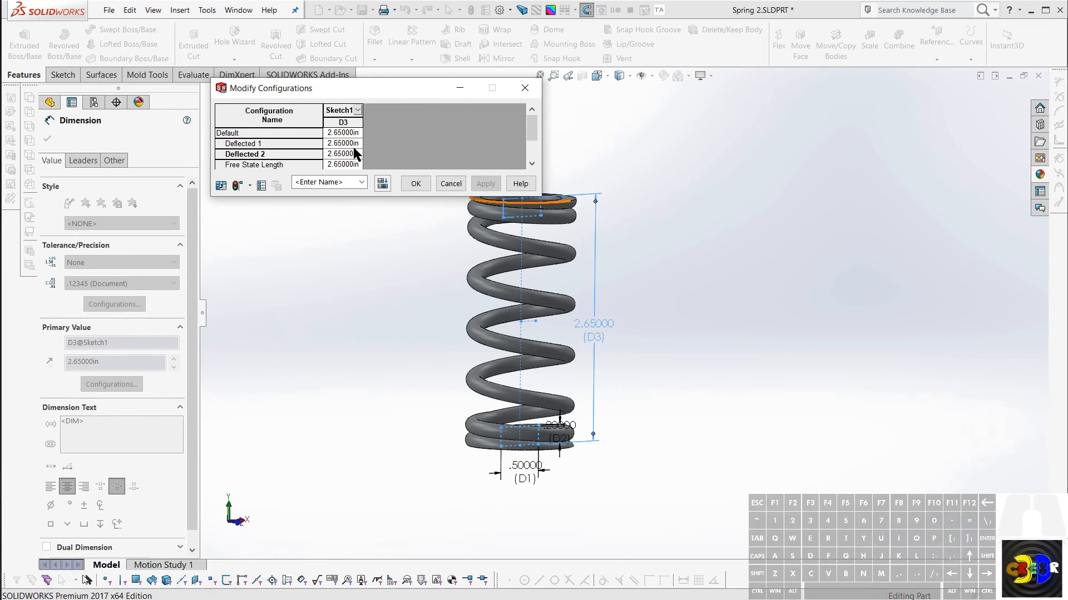
{"action": "left_click", "coordinate": [350, 165]}
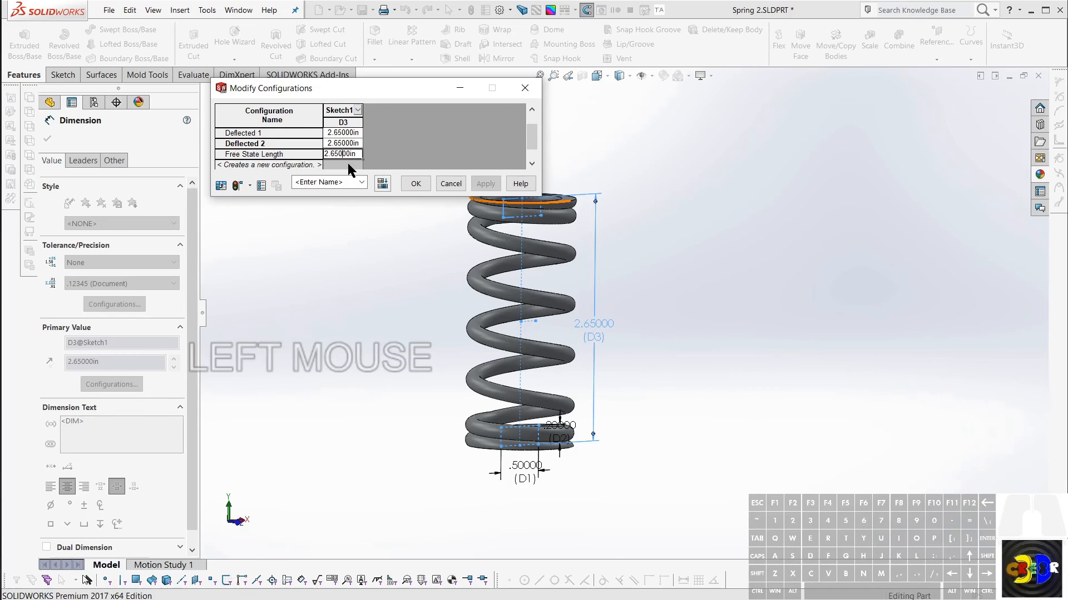
{"action": "left_click_drag", "start_coordinate": [359, 156], "coordinate": [304, 148]}
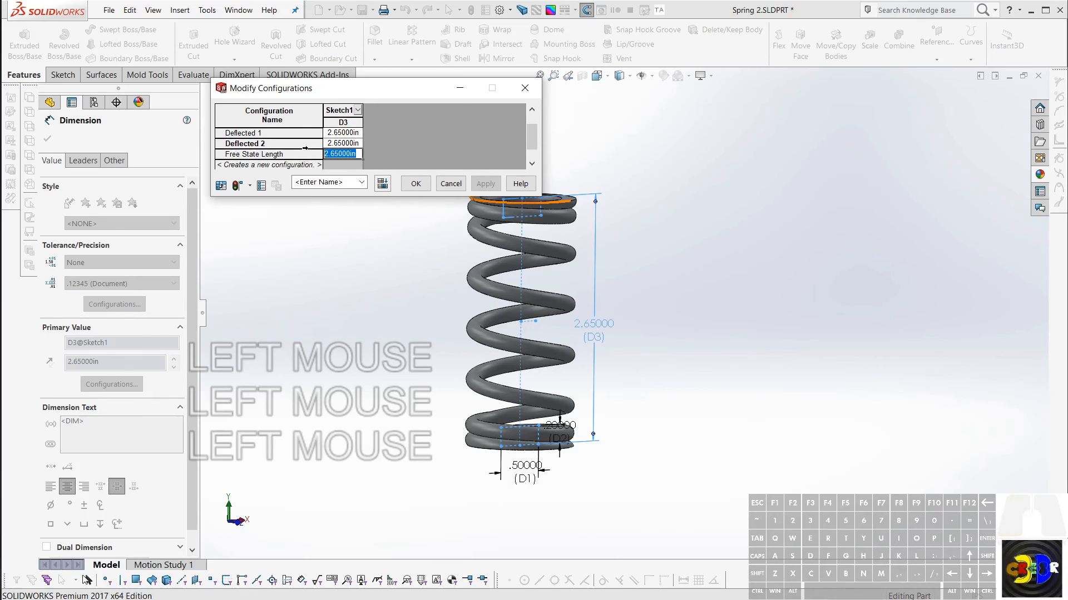
{"action": "type", "text": "3"}
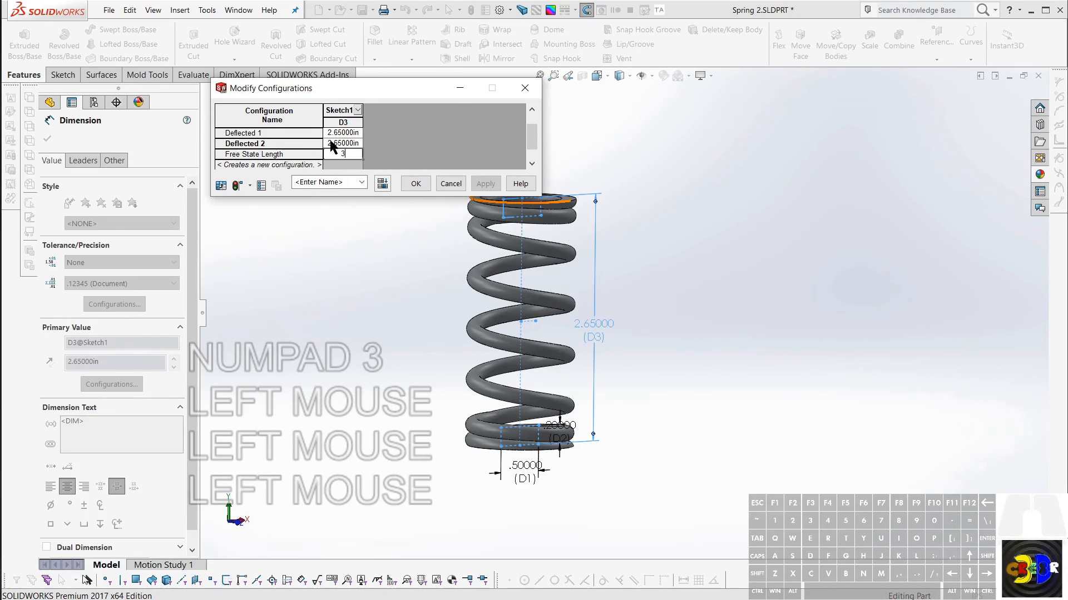
Set the spring length for the Deflected 1 configuration to 2.5 in.
{"action": "left_click", "coordinate": [331, 145]}
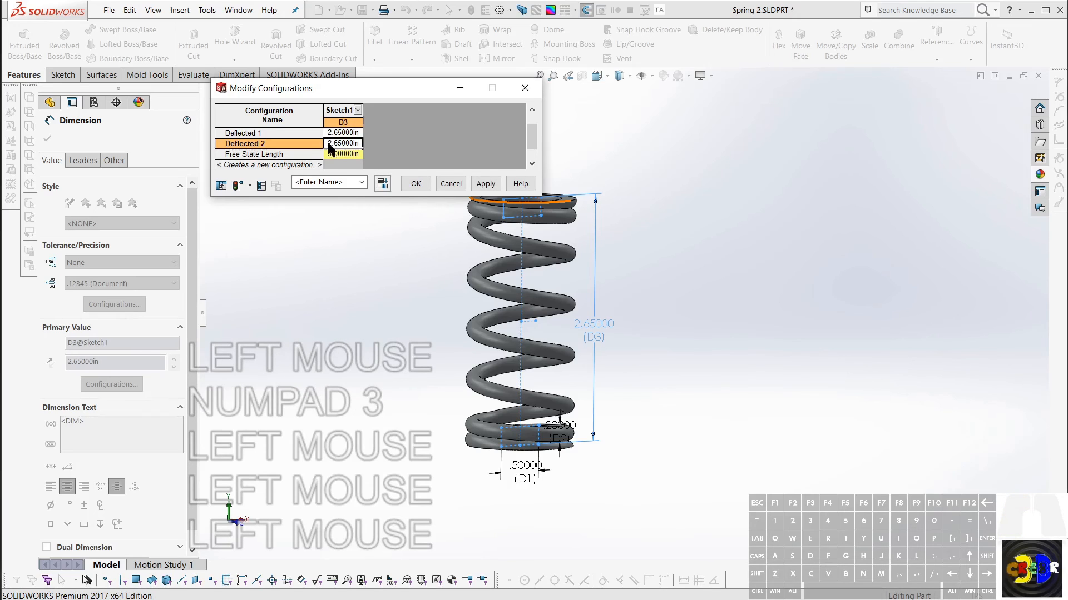
{"action": "left_click", "coordinate": [331, 146]}
{"action": "left_click", "coordinate": [330, 145]}
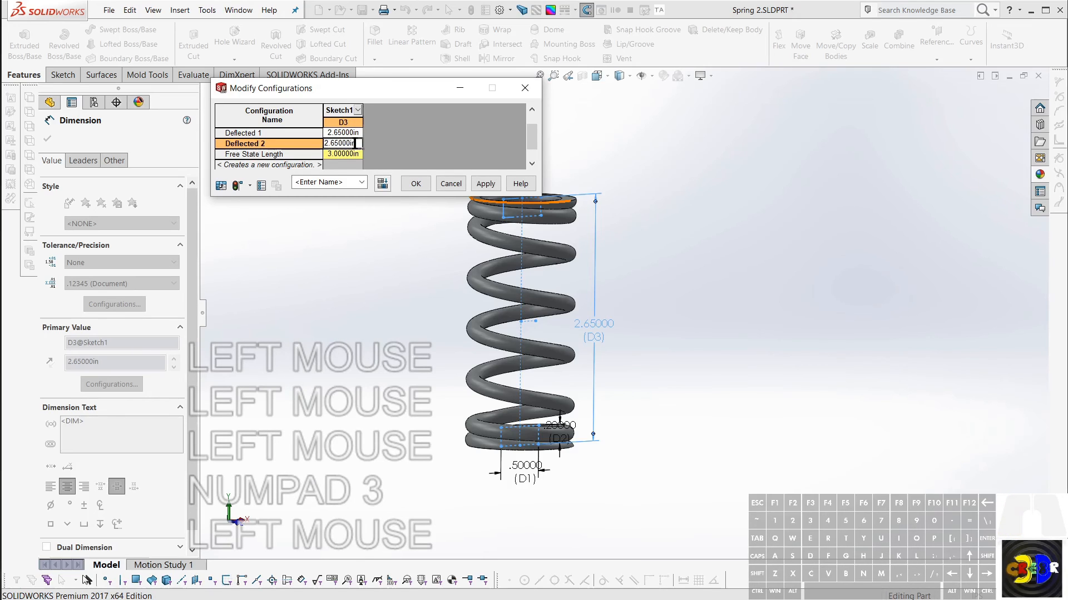
{"action": "left_click", "coordinate": [359, 134]}
{"action": "left_click", "coordinate": [360, 136]}
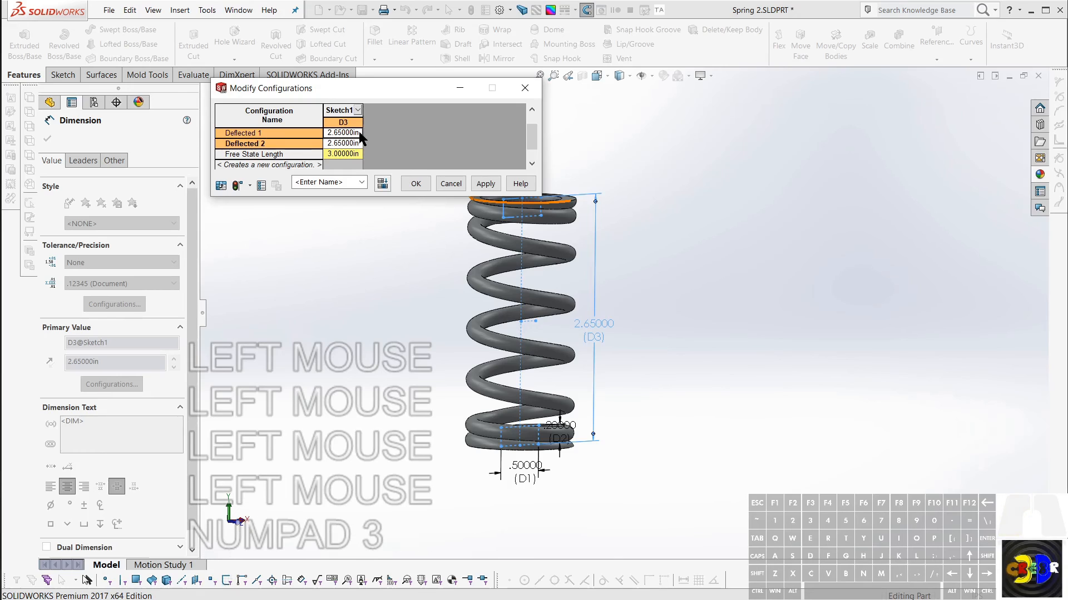
{"action": "left_click", "coordinate": [358, 134]}
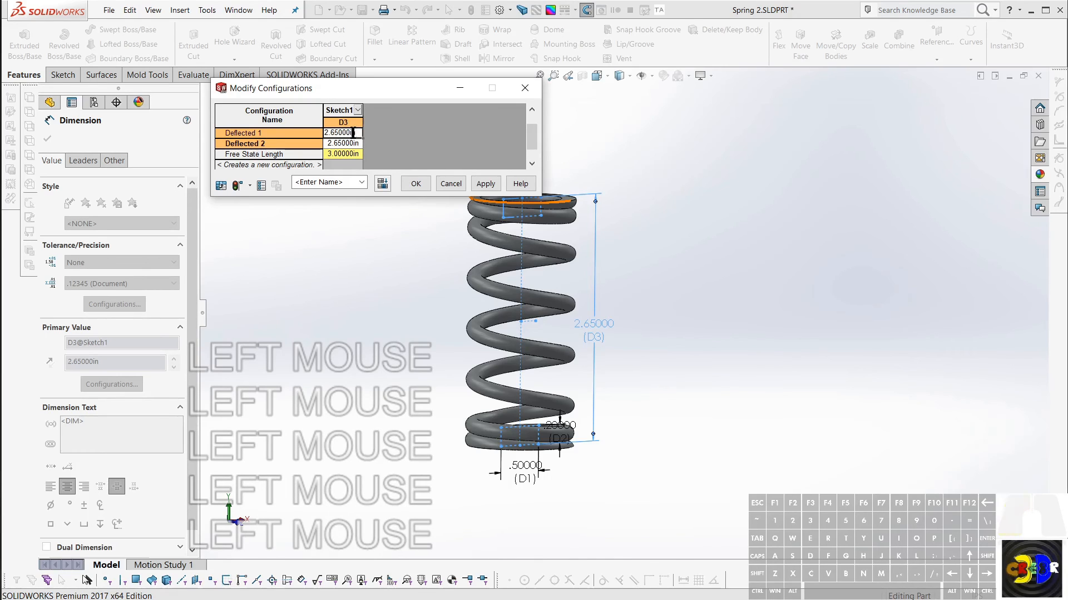
{"action": "type", "text": "2.5"}
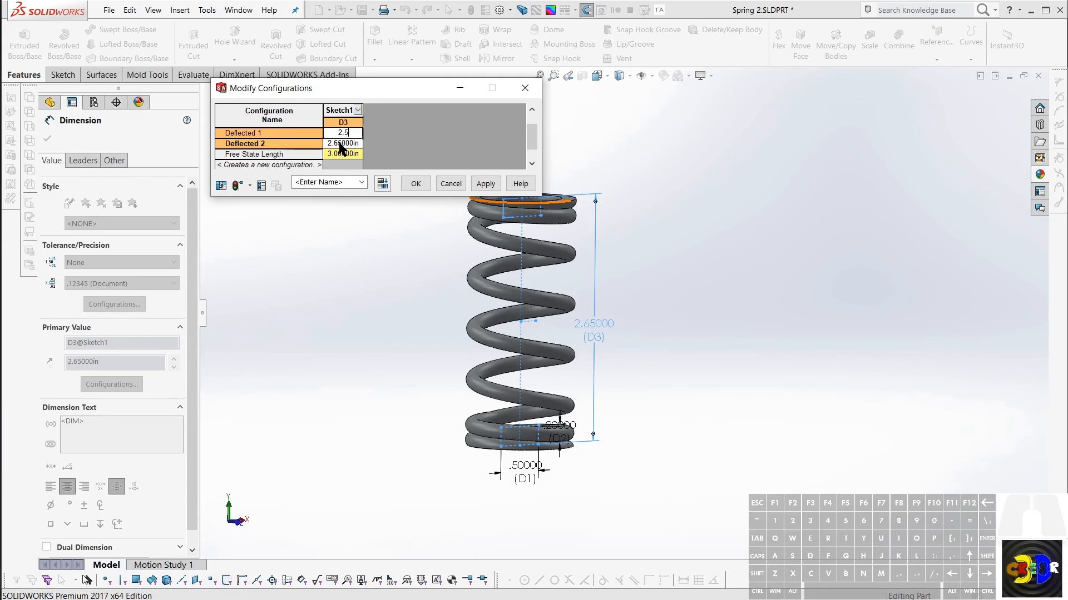
Set the spring length for the Deflected 2 configuration to 2 in and accept the configured values.
{"action": "left_click", "coordinate": [340, 144]}
{"action": "left_click", "coordinate": [340, 143]}
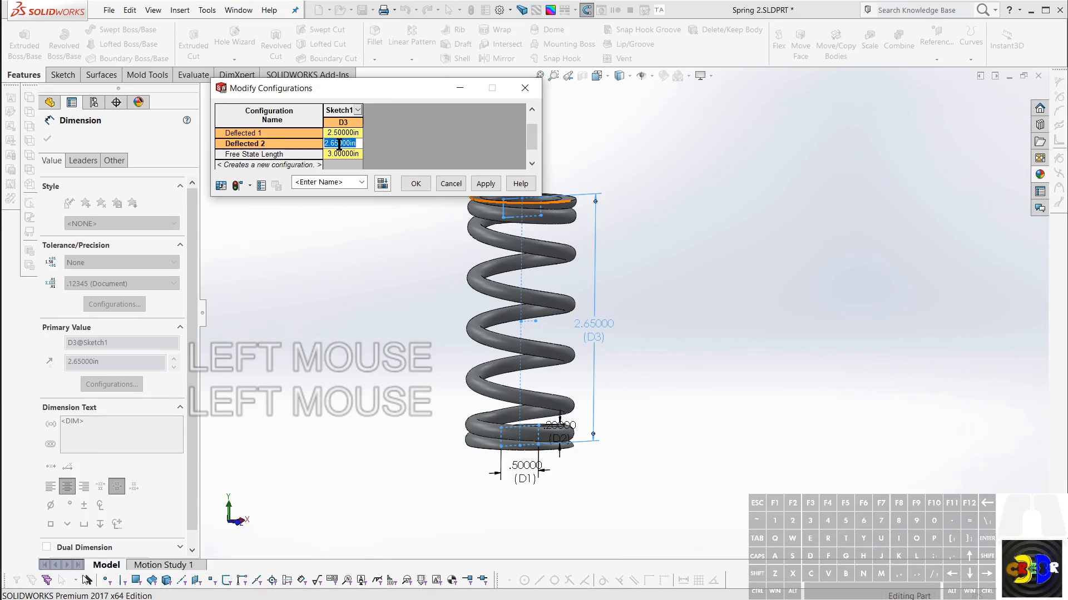
{"action": "type", "text": "2"}
{"action": "left_click", "coordinate": [345, 133]}
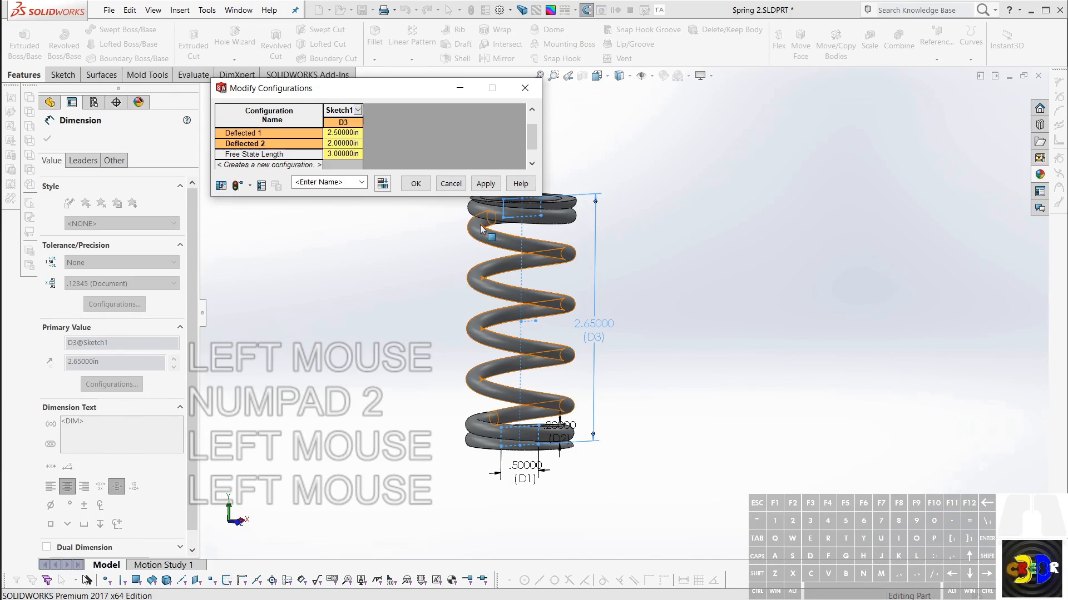
{"action": "left_click", "coordinate": [415, 184]}
{"action": "left_click", "coordinate": [409, 194]}
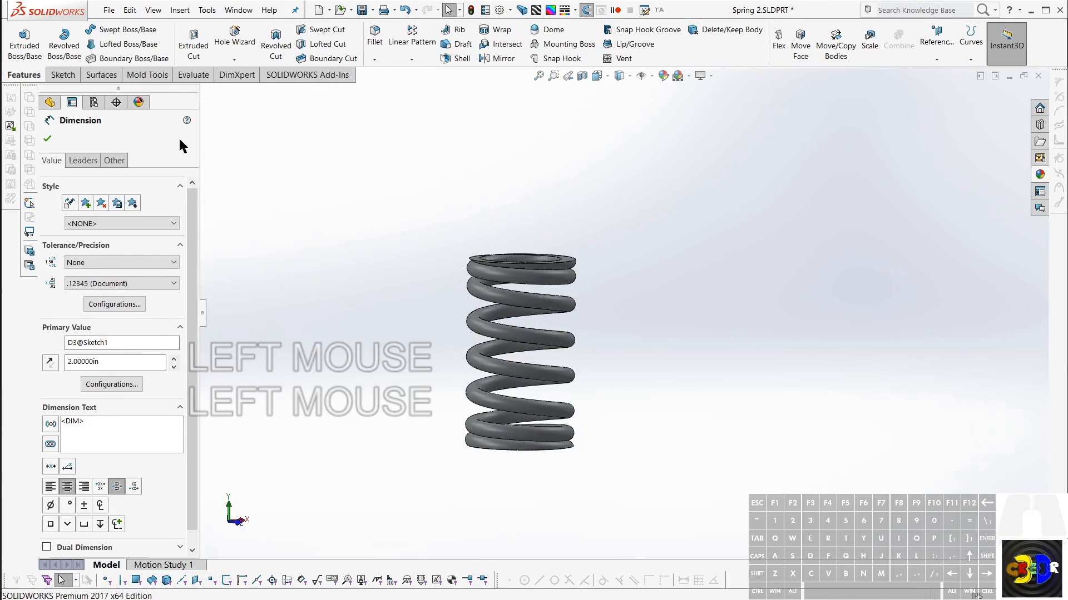
Activate the Free State Length, Deflected 1 and Deflected 2 configurations in turn to compare the spring lengths.
{"action": "left_click", "coordinate": [85, 102]}
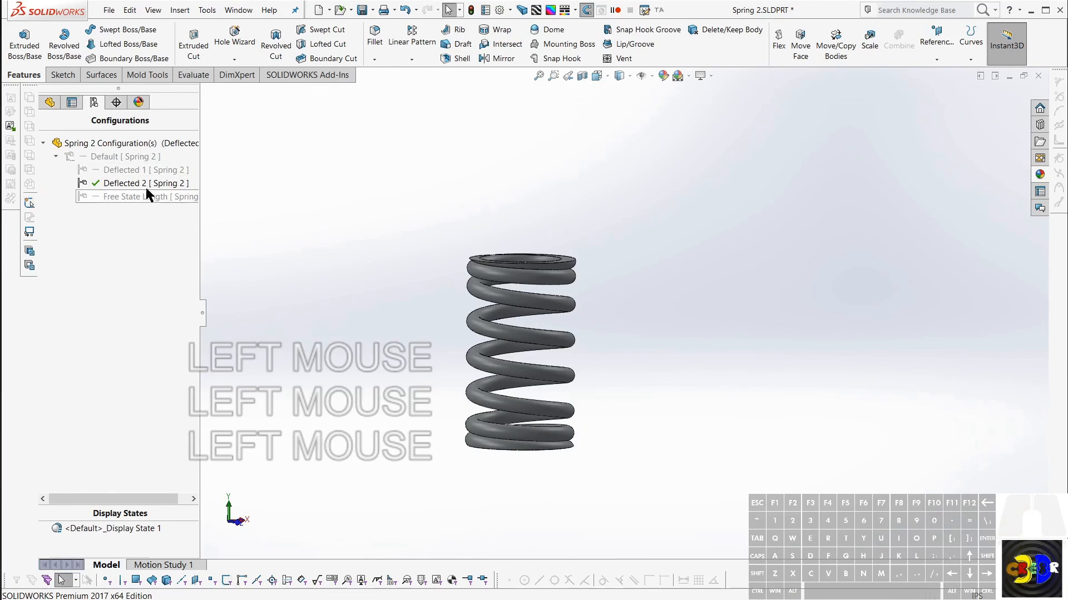
{"action": "left_click", "coordinate": [130, 198]}
{"action": "left_click", "coordinate": [126, 194]}
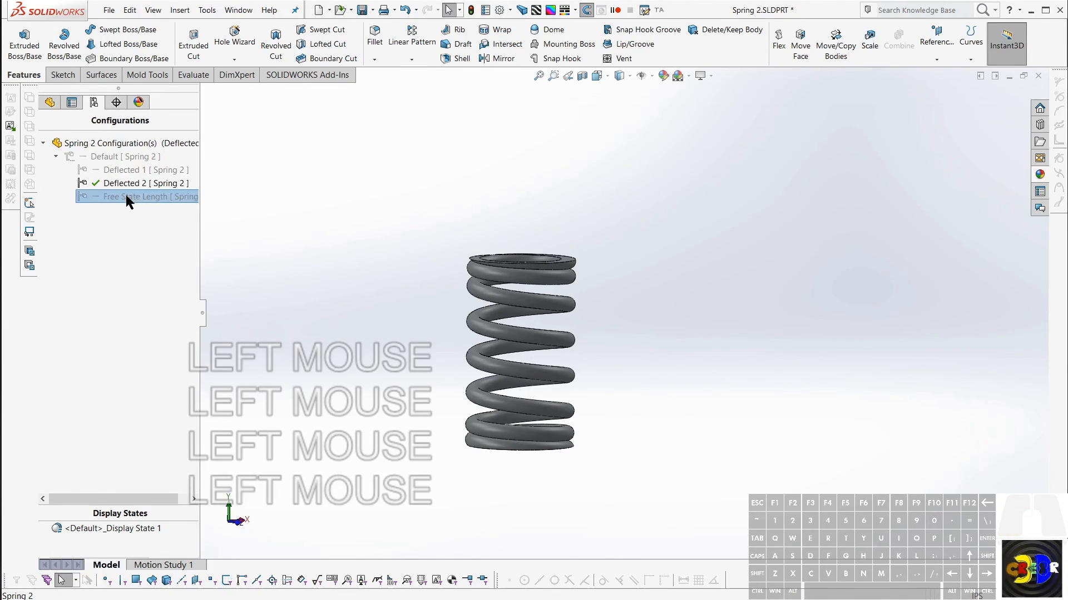
{"action": "left_click", "coordinate": [105, 214]}
{"action": "double_click", "coordinate": [96, 198]}
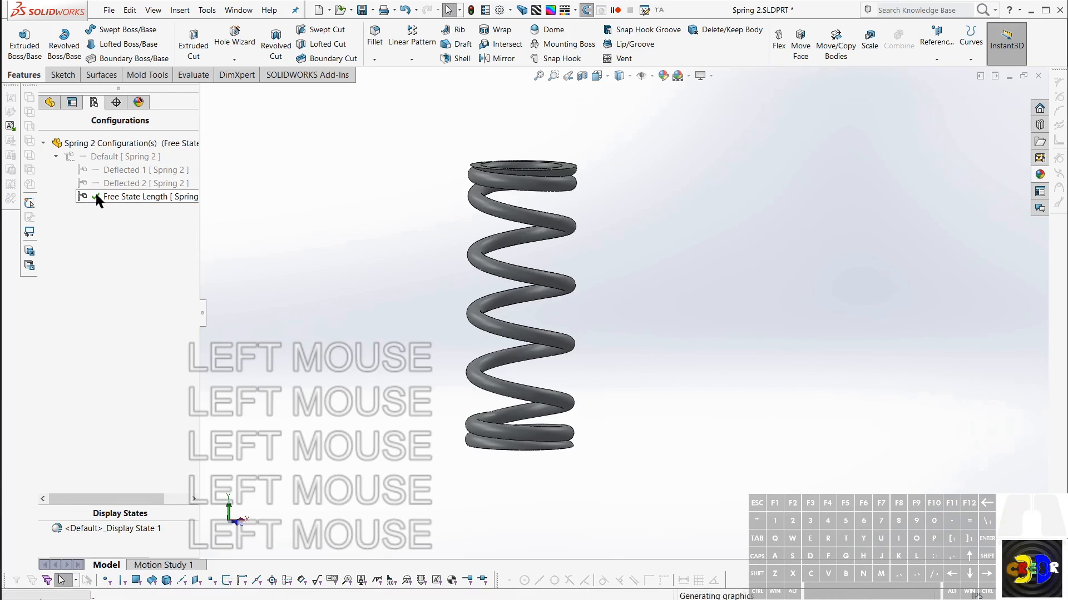
{"action": "double_click", "coordinate": [98, 169]}
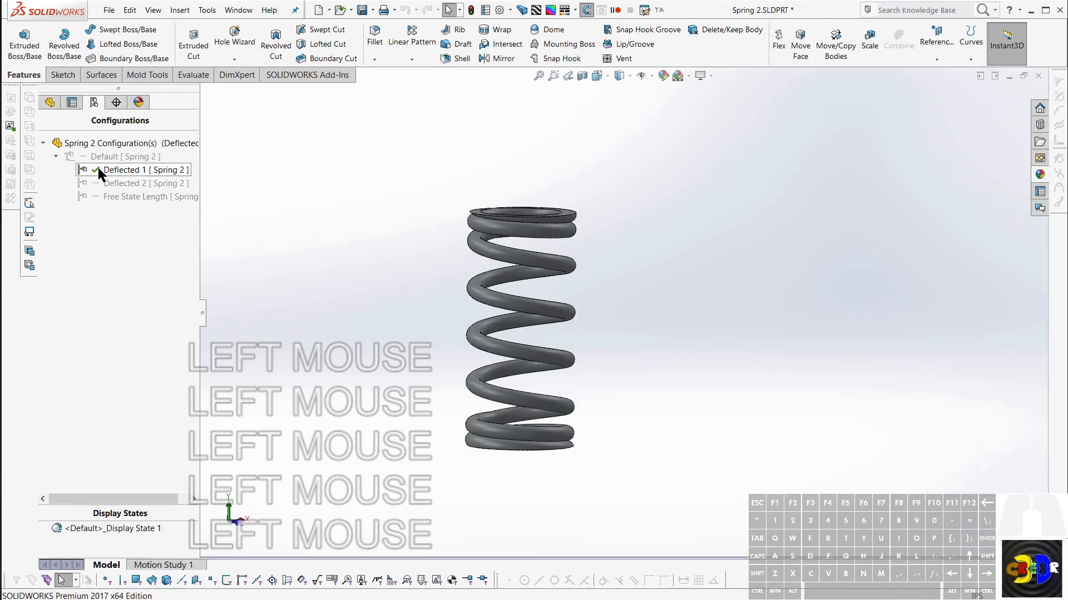
{"action": "left_click", "coordinate": [99, 182]}
{"action": "double_click", "coordinate": [99, 181]}
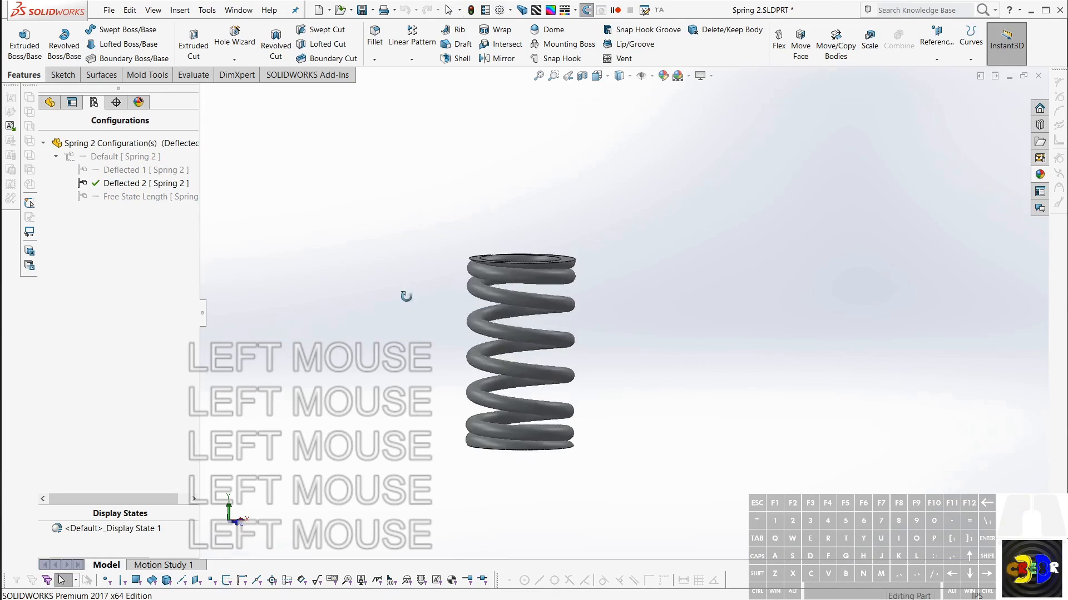
Save the spring part with the Deflected 2 configuration active.
{"action": "middle_click_drag", "start_coordinate": [406, 295], "coordinate": [619, 301]}
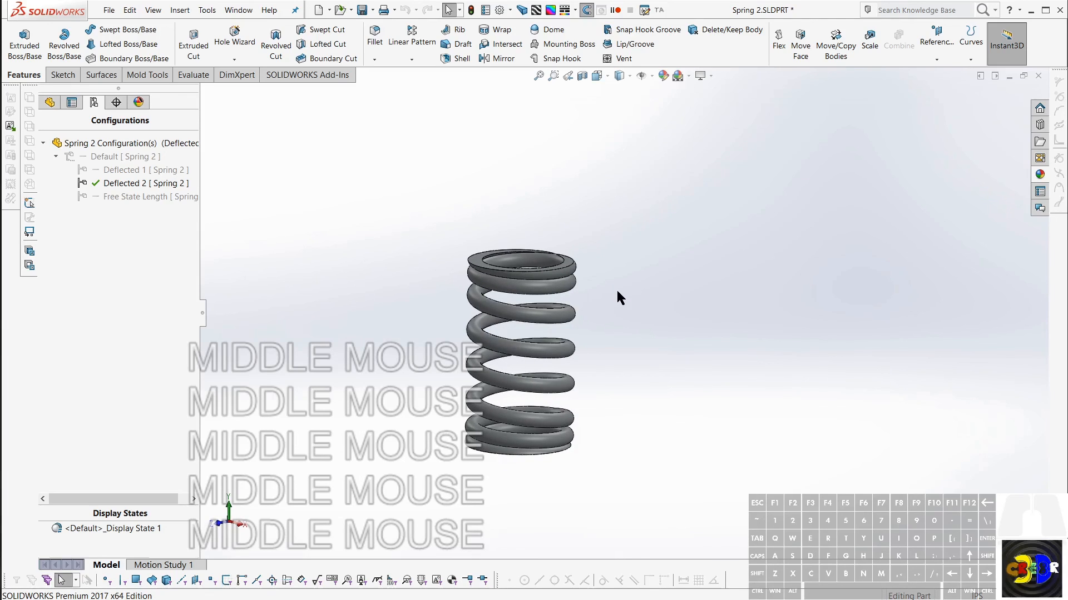
{"action": "left_click", "coordinate": [617, 287]}
{"action": "key", "text": "ctrl+s"}
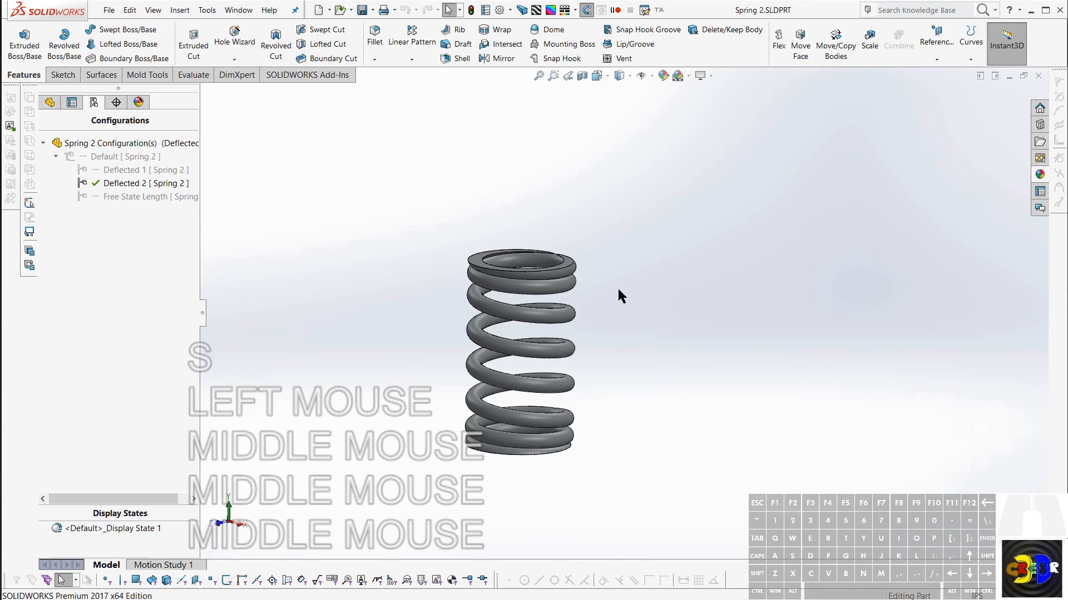